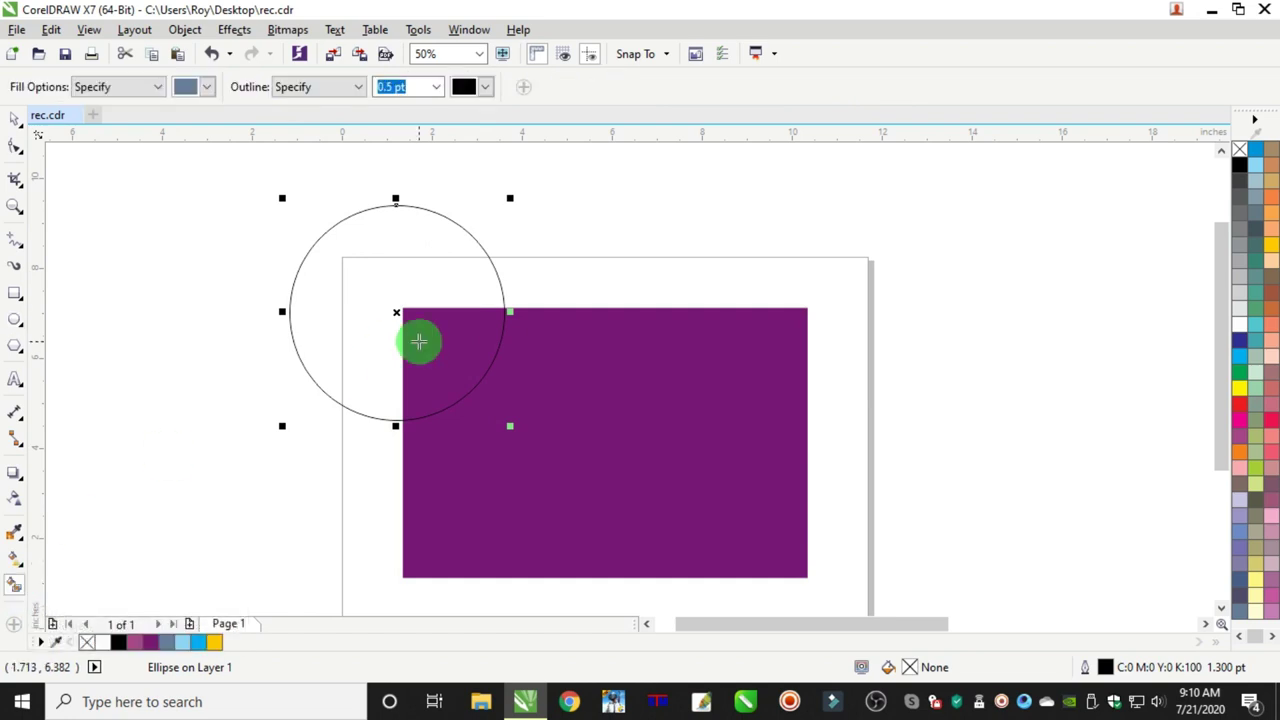
- Smart-fill the overlap between the circle and the purple rectangle, and delete the original circle
left_click(419, 342)
left_click(16, 117)
left_click(491, 169)
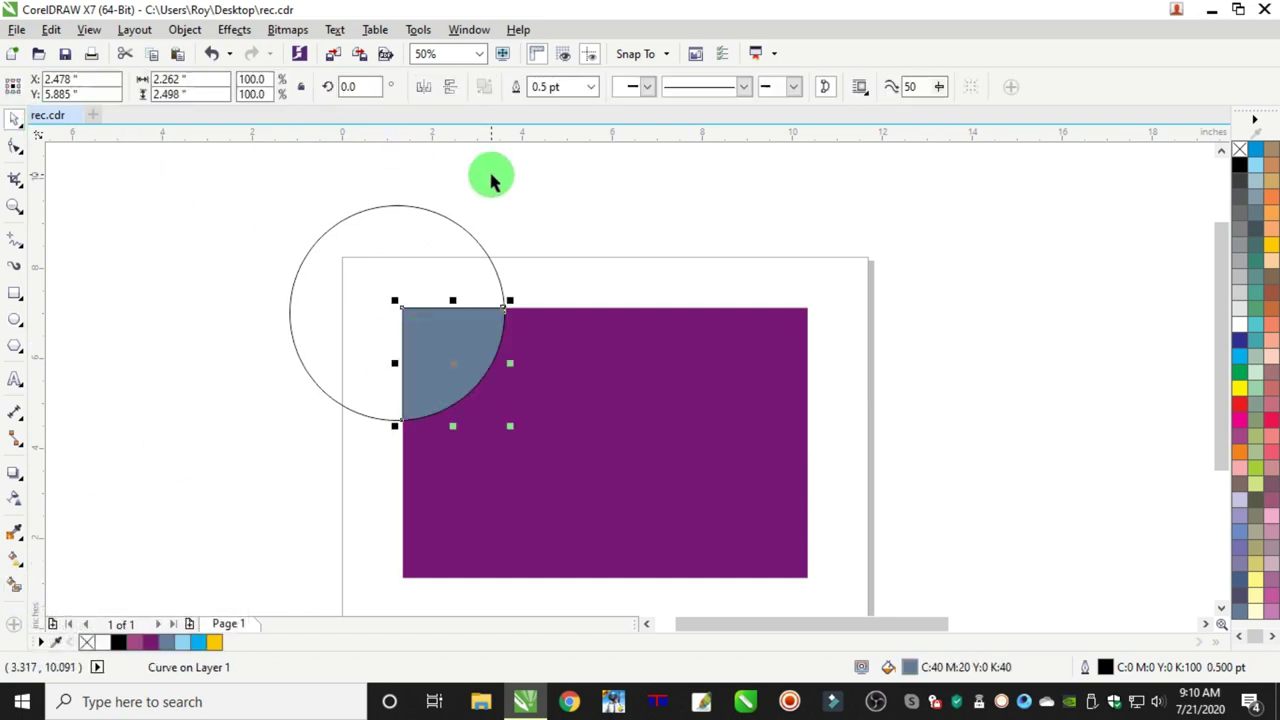
left_click(369, 241)
key("Delete")
key("Tab")
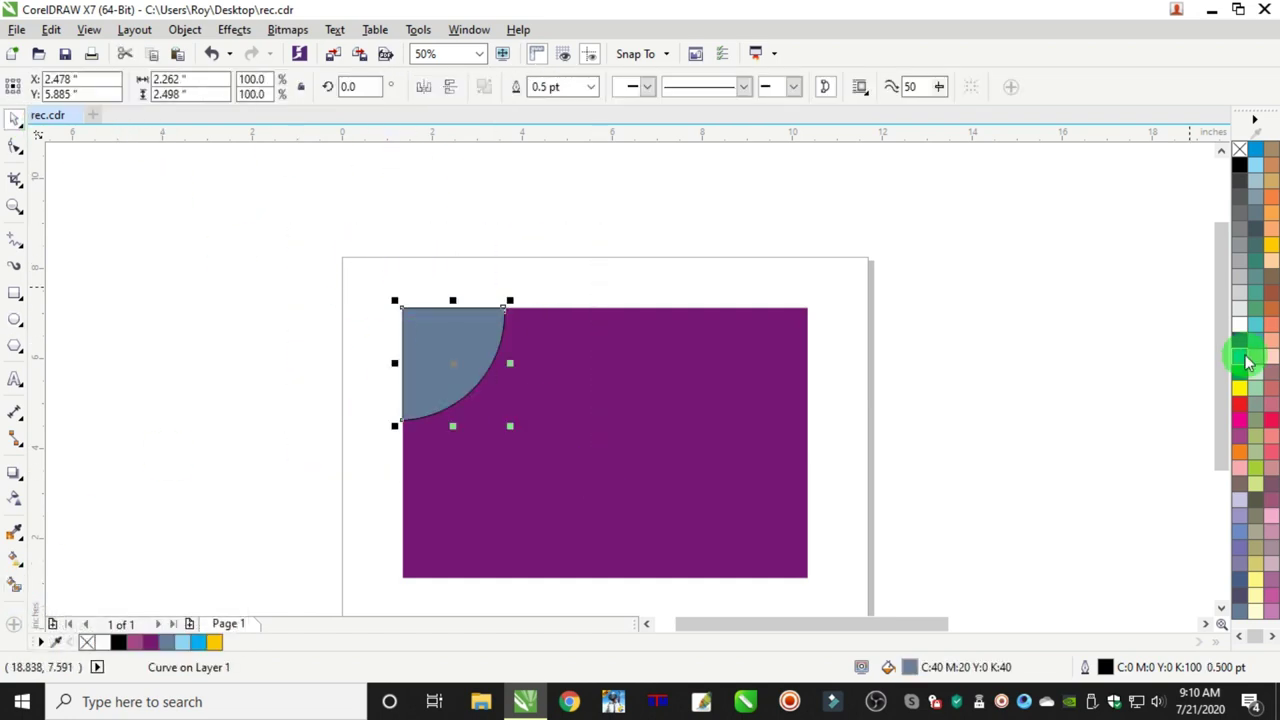
- Fill the quarter-circle in the rectangle's corner with cyan (C100 M0 Y0 K0) and remove its outline
left_click(1258, 168)
right_click(1239, 149)
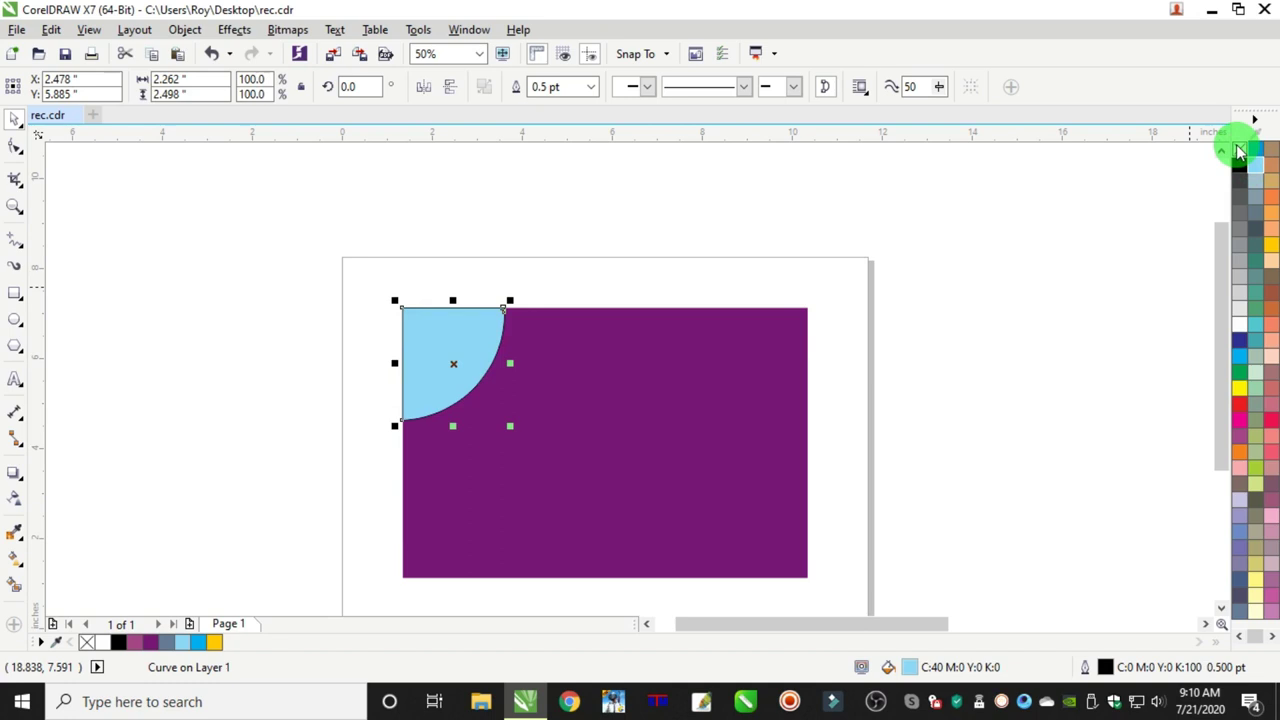
left_click(1239, 356)
key("F2")
left_click_drag(266, 217, 580, 457)
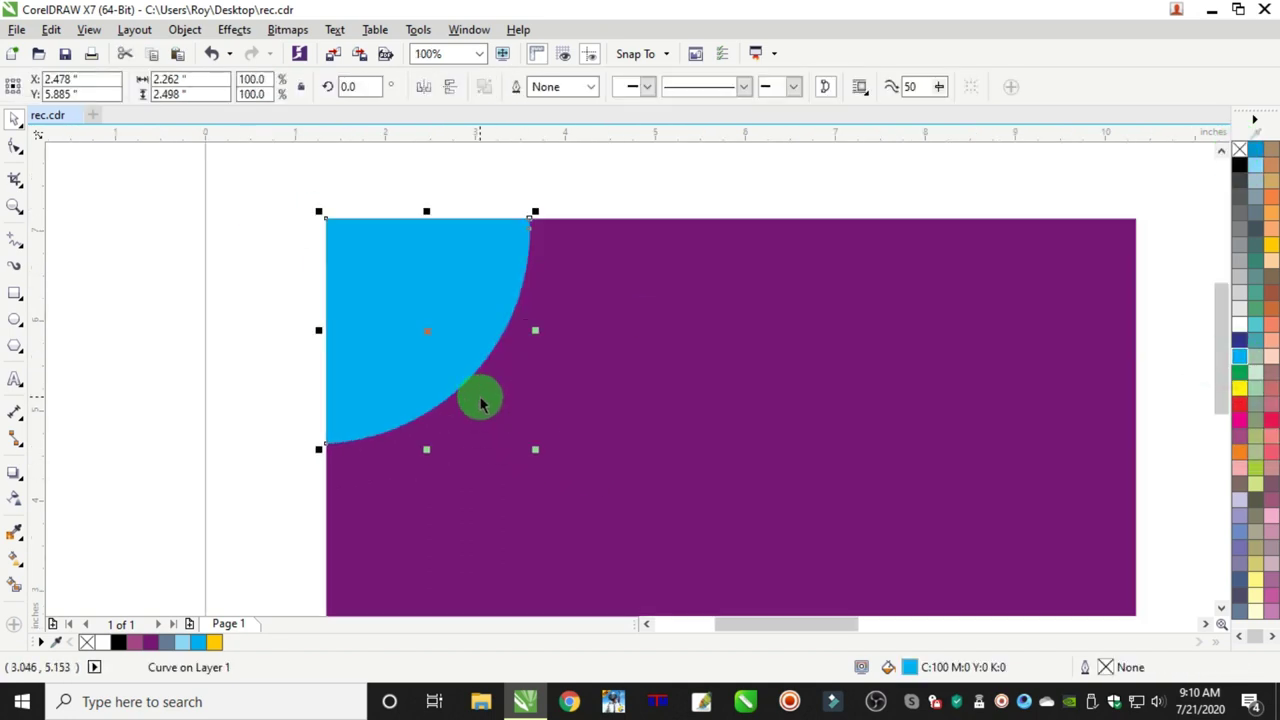
- Copy and paste the cyan quarter-circle in place, enlarge the copy to about 2.61 × 2.89 inches and fill it yellow (C0 M20 Y100 K0)
left_click(51, 29)
left_click(85, 163)
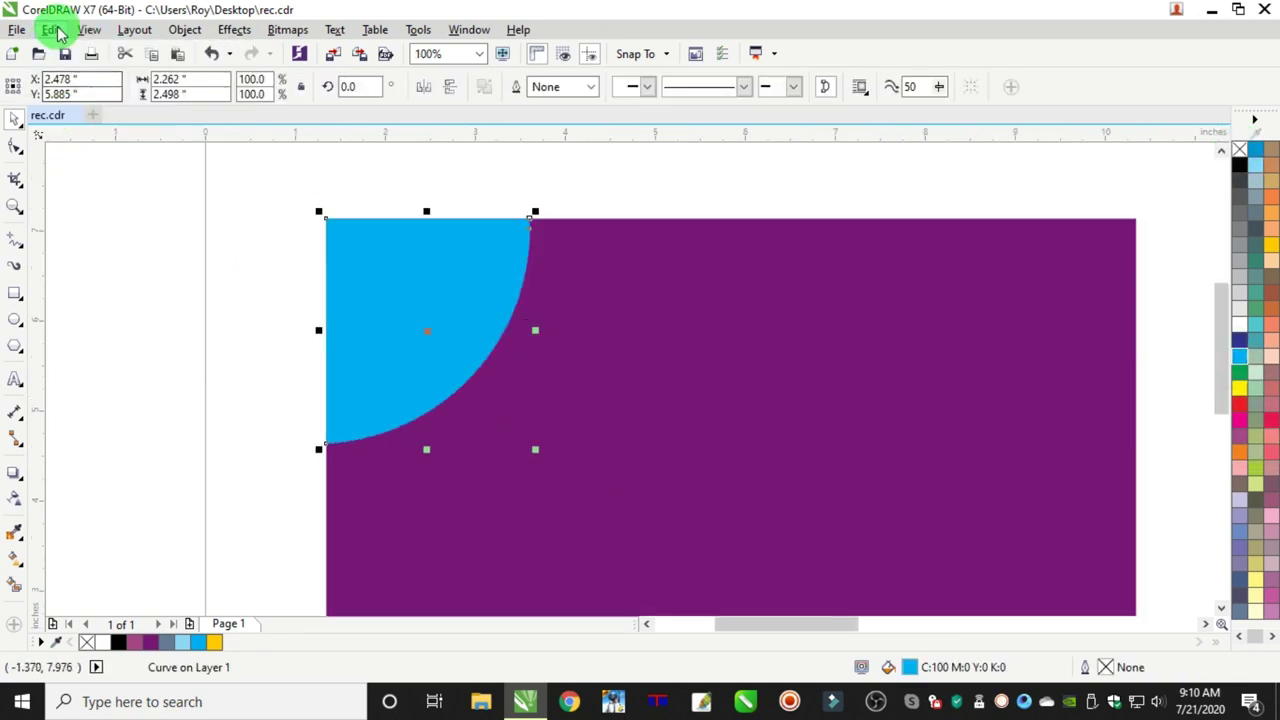
left_click(51, 29)
left_click(81, 180)
left_click_drag(538, 461, 570, 484)
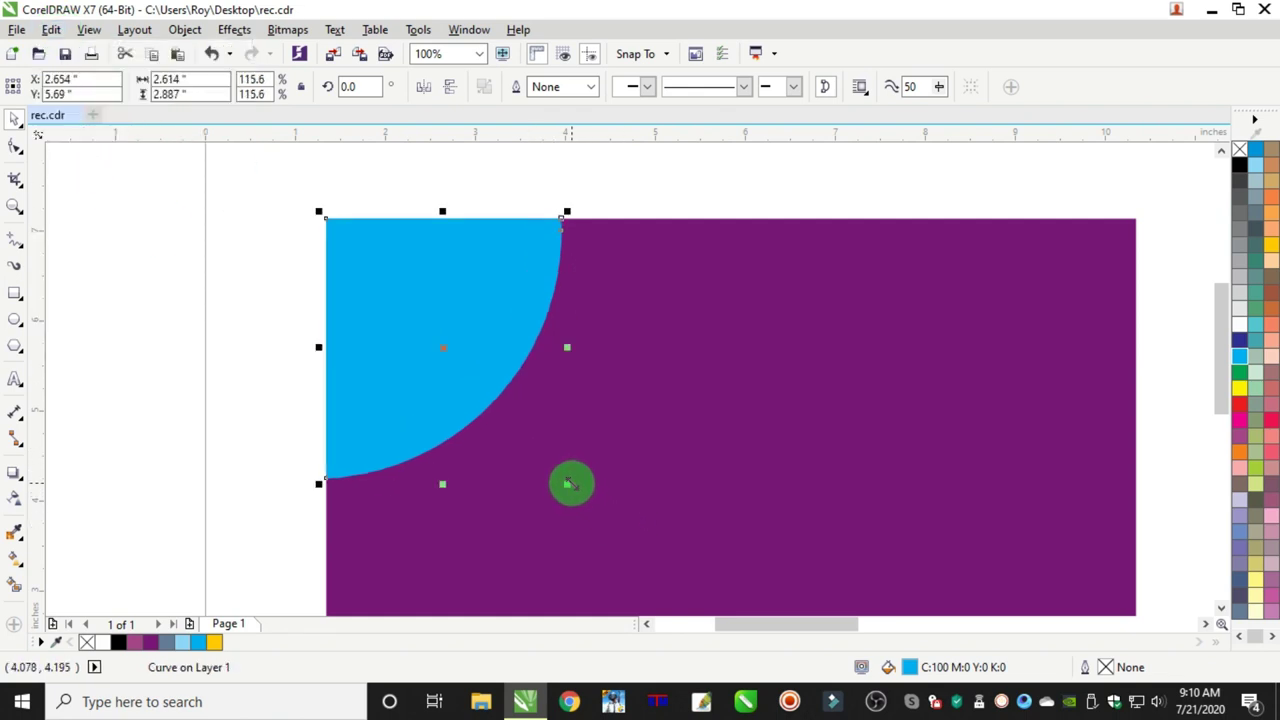
left_click(1271, 243)
- Bring the smaller cyan quarter-circle to the front of the page, above the yellow one
left_click(184, 29)
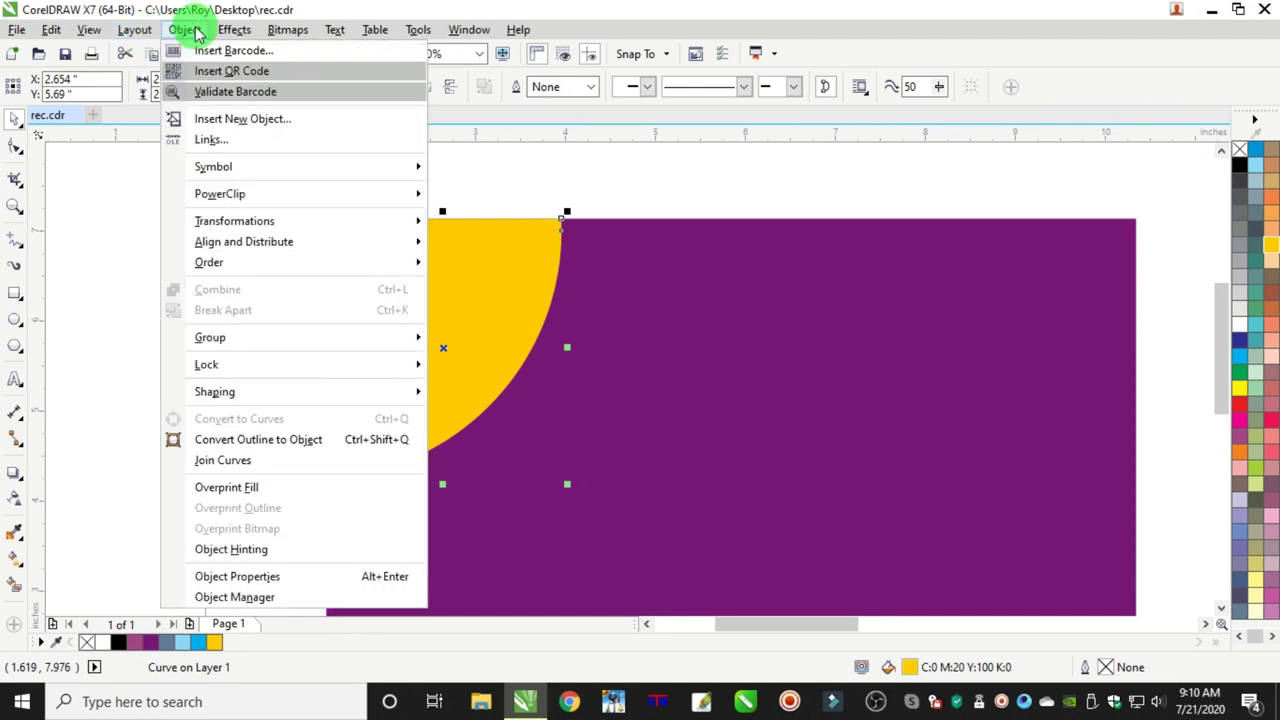
left_click(149, 86)
left_click_drag(160, 145, 561, 572)
left_click(184, 29)
mouse_move(429, 263)
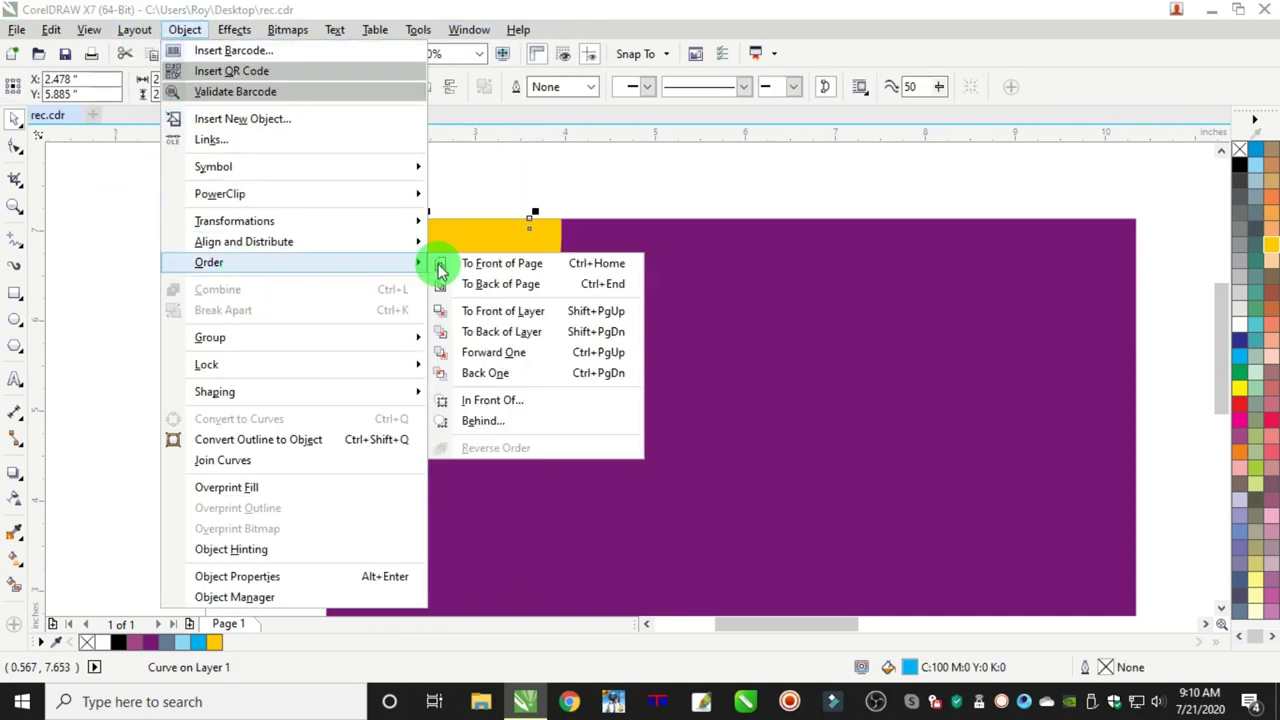
left_click(500, 263)
left_click(211, 273)
- Move the yellow curve's node on the rectangle's upper edge inward toward the cyan shape to narrow the band there
left_click(545, 234)
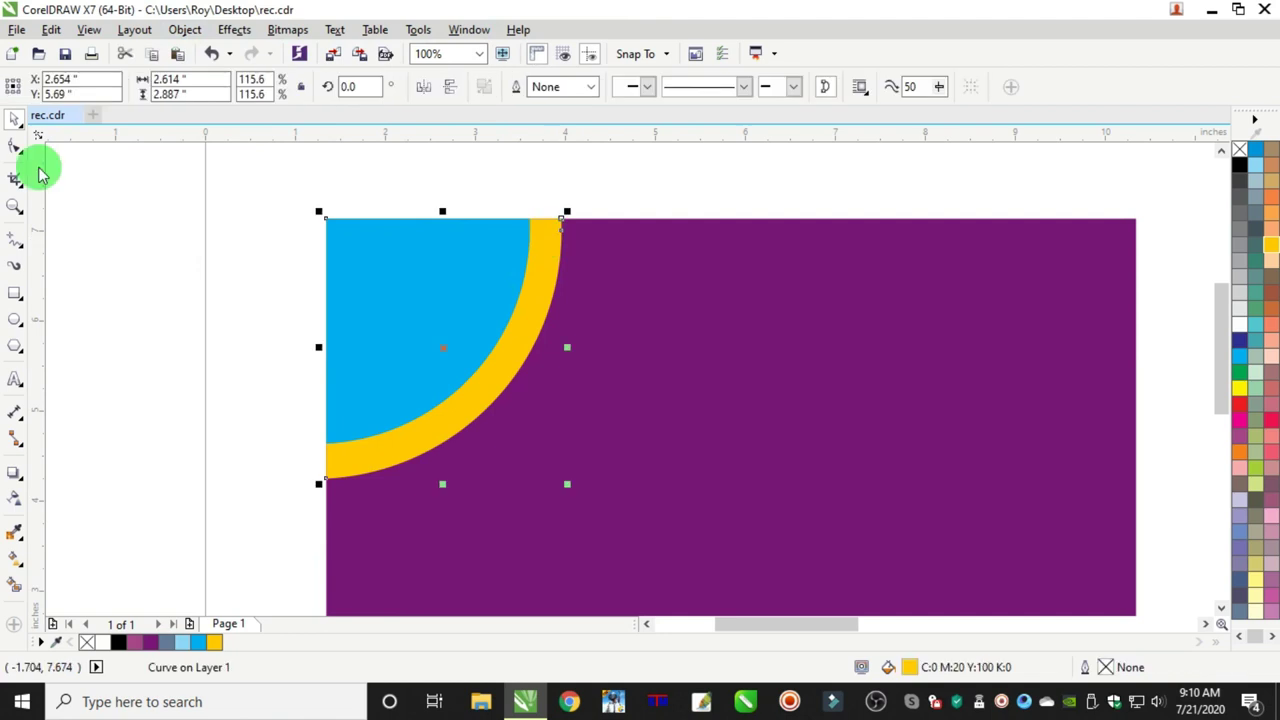
key("F10")
scroll(600, 210, "up", 2)
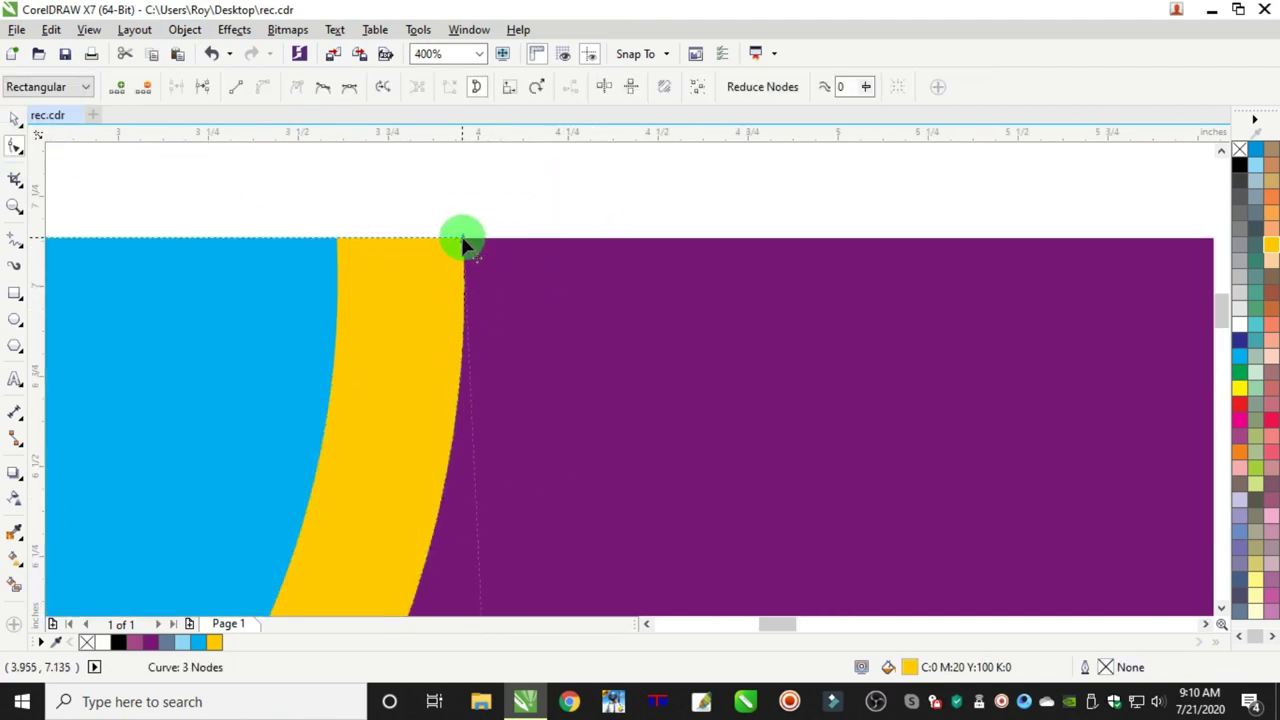
left_click_drag(463, 243, 365, 238)
scroll(469, 277, "down", 4)
scroll(425, 350, "up", 2)
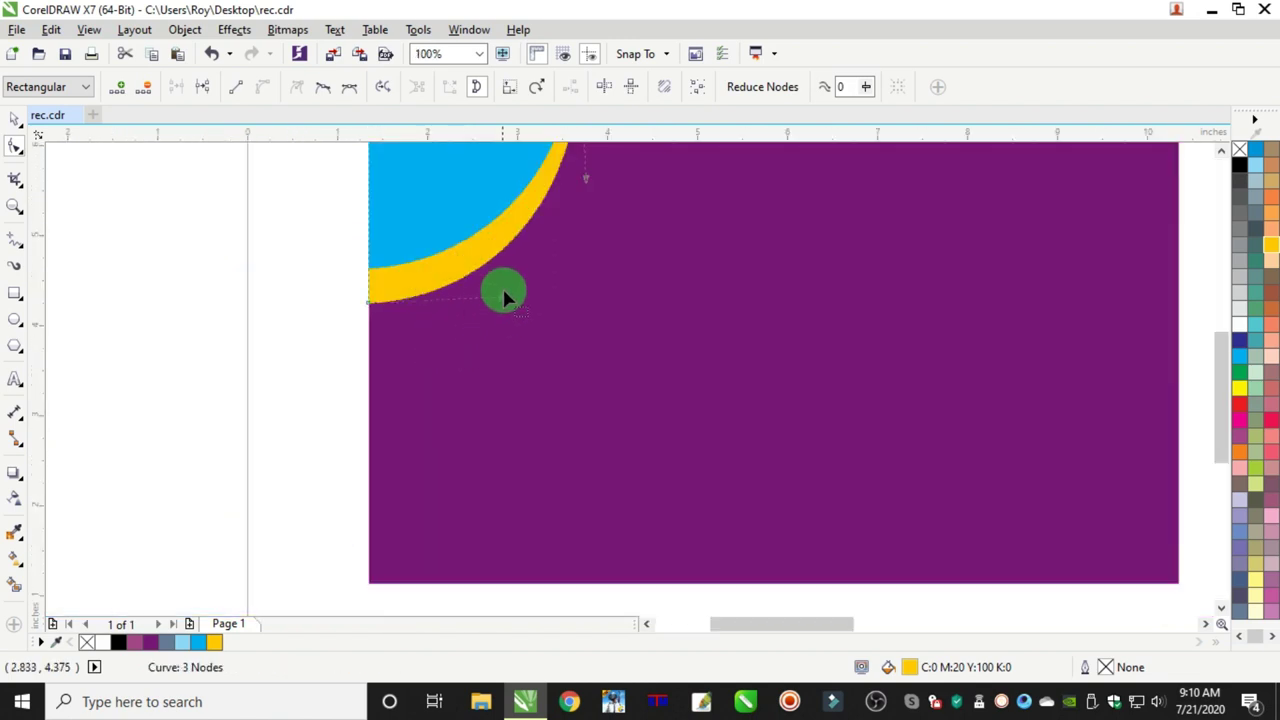
- Adjust the curve handles at both ends of the yellow arc to smooth the tapered band around the cyan shape
left_click_drag(503, 299, 522, 306)
scroll(600, 240, "down", 1)
scroll(613, 218, "down", 1)
scroll(629, 171, "up", 2)
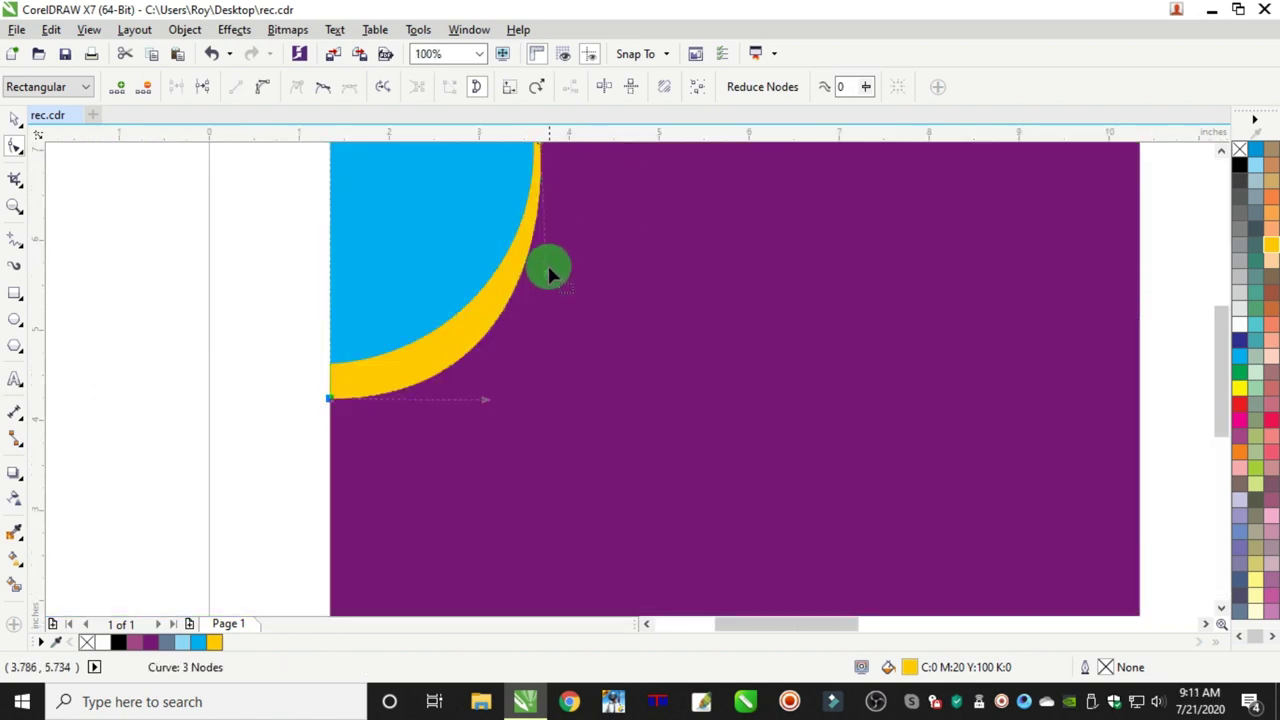
left_click_drag(561, 263, 568, 261)
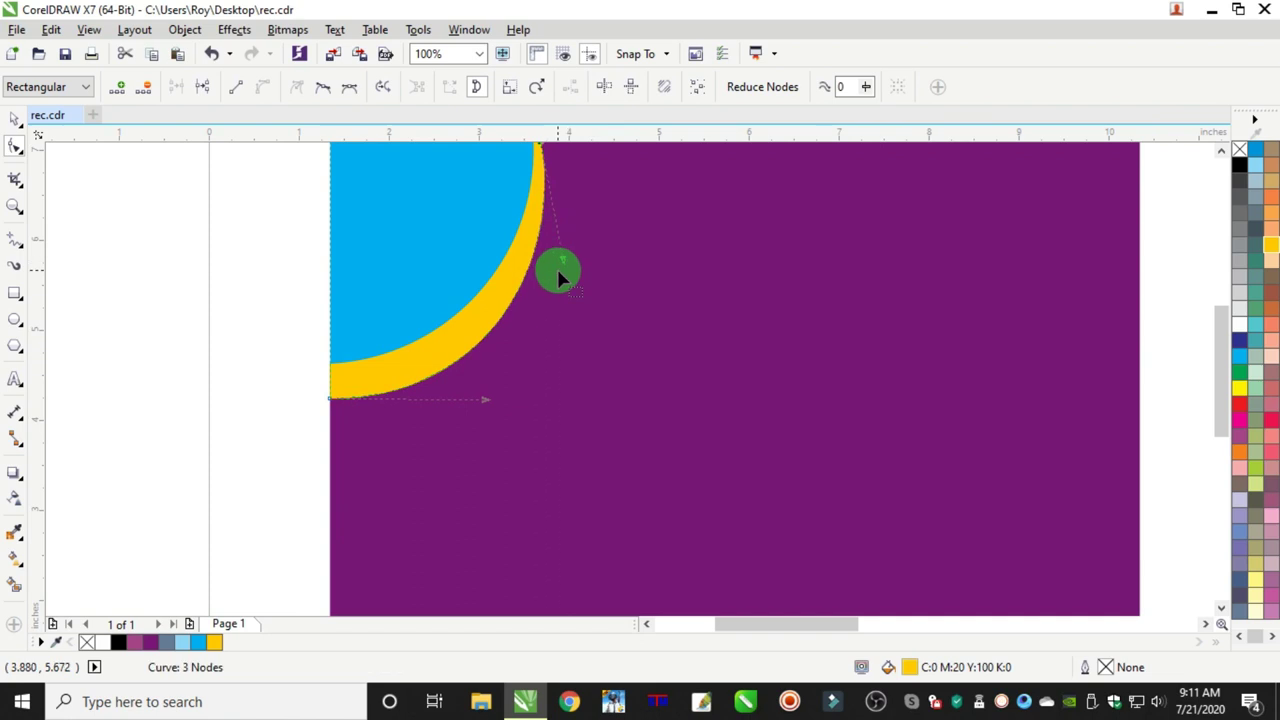
left_click(15, 120)
scroll(397, 251, "down", 2)
scroll(328, 277, "up", 2)
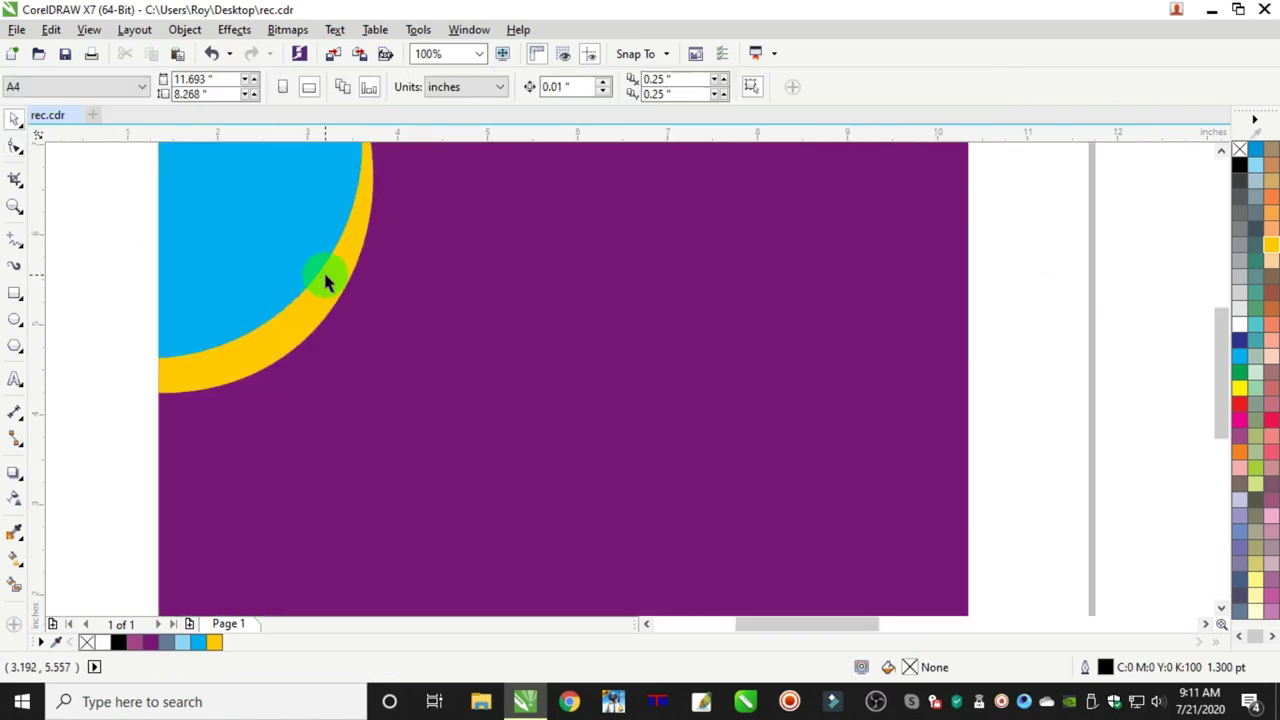
- Copy and paste the yellow shape in place, enlarge the copy to about 2.84 × 3.43 inches and fill it green (C100 M0 Y100 K0)
scroll(372, 228, "down", 1)
left_click(372, 228)
left_click(50, 30)
left_click(82, 160)
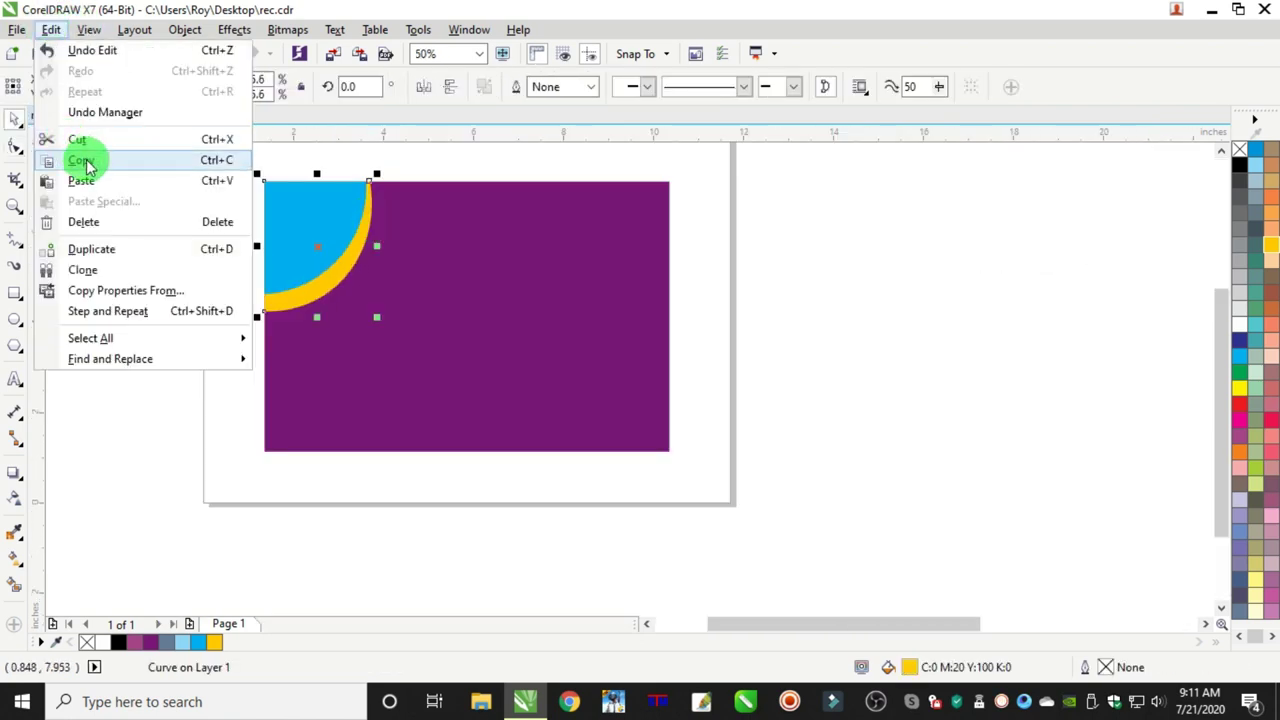
left_click(50, 30)
left_click(97, 180)
left_click_drag(377, 317, 397, 341)
left_click(1239, 373)
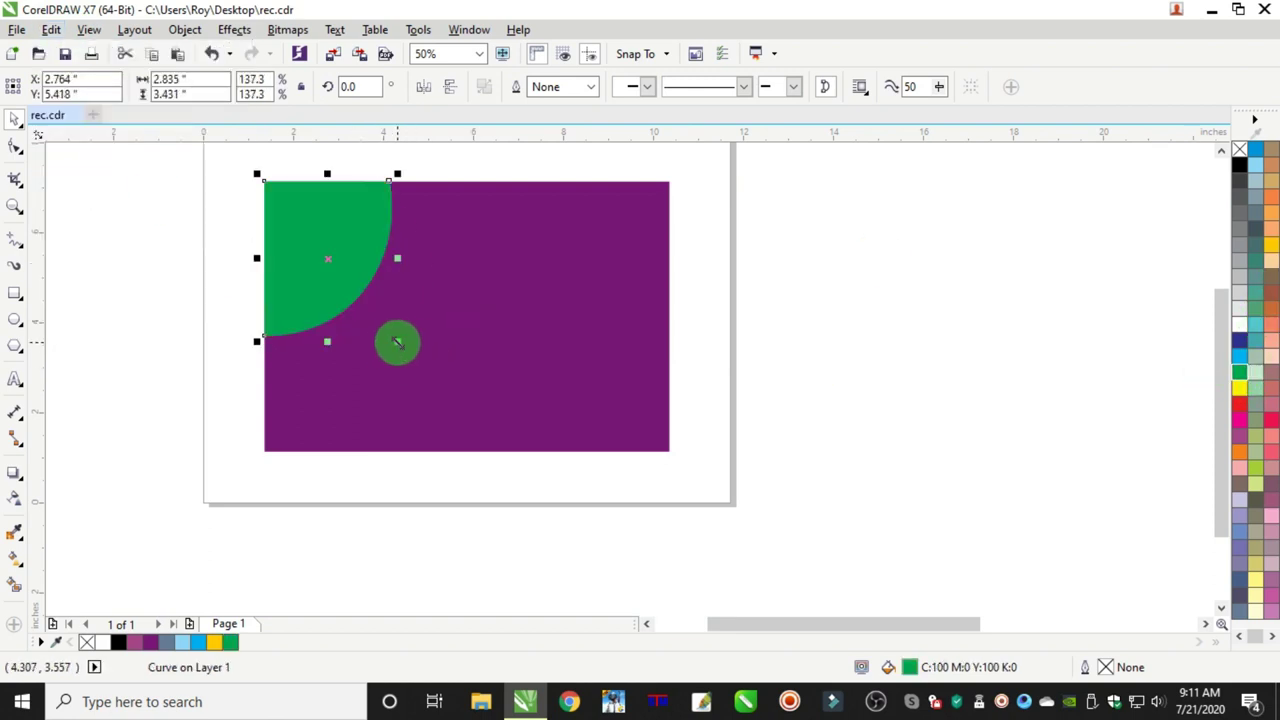
- Copy and paste the green shape in place, enlarge the copy to about 3.3 × 3.99 inches and fill it yellow (C0 M20 Y100 K0)
left_click(40, 33)
left_click(86, 157)
left_click(50, 29)
left_click(80, 178)
left_click_drag(397, 341, 419, 367)
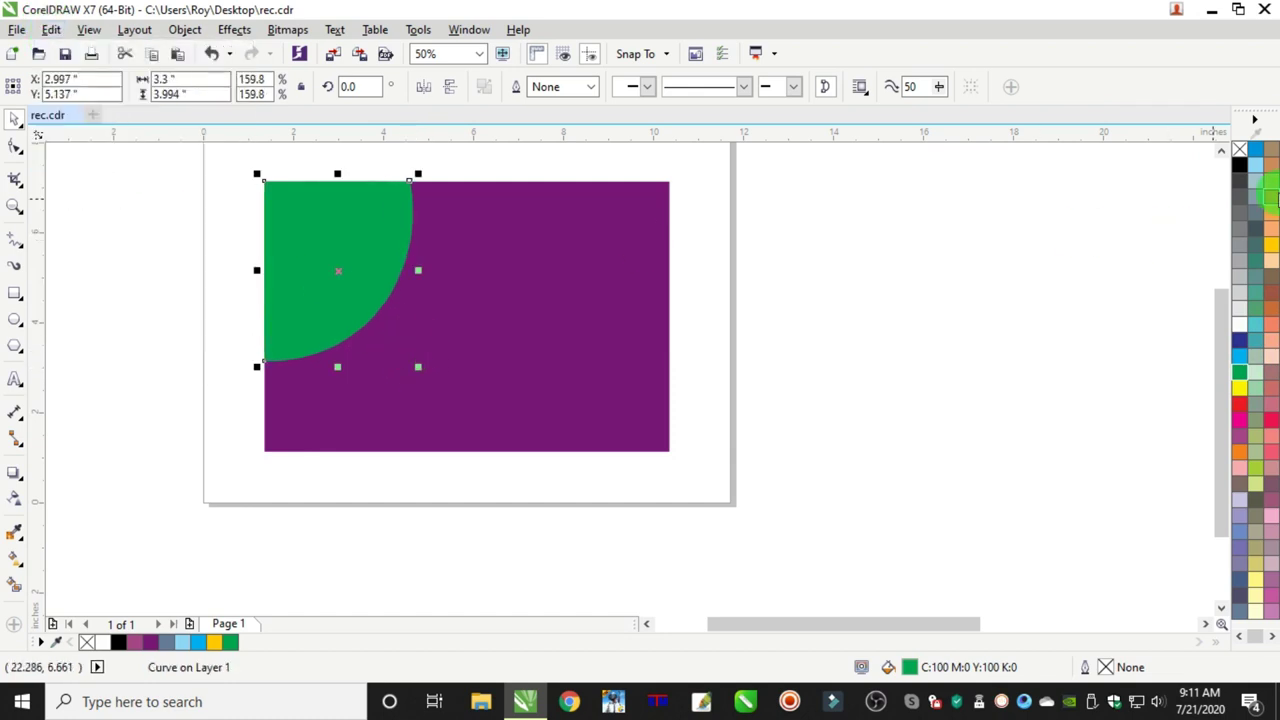
left_click(1272, 248)
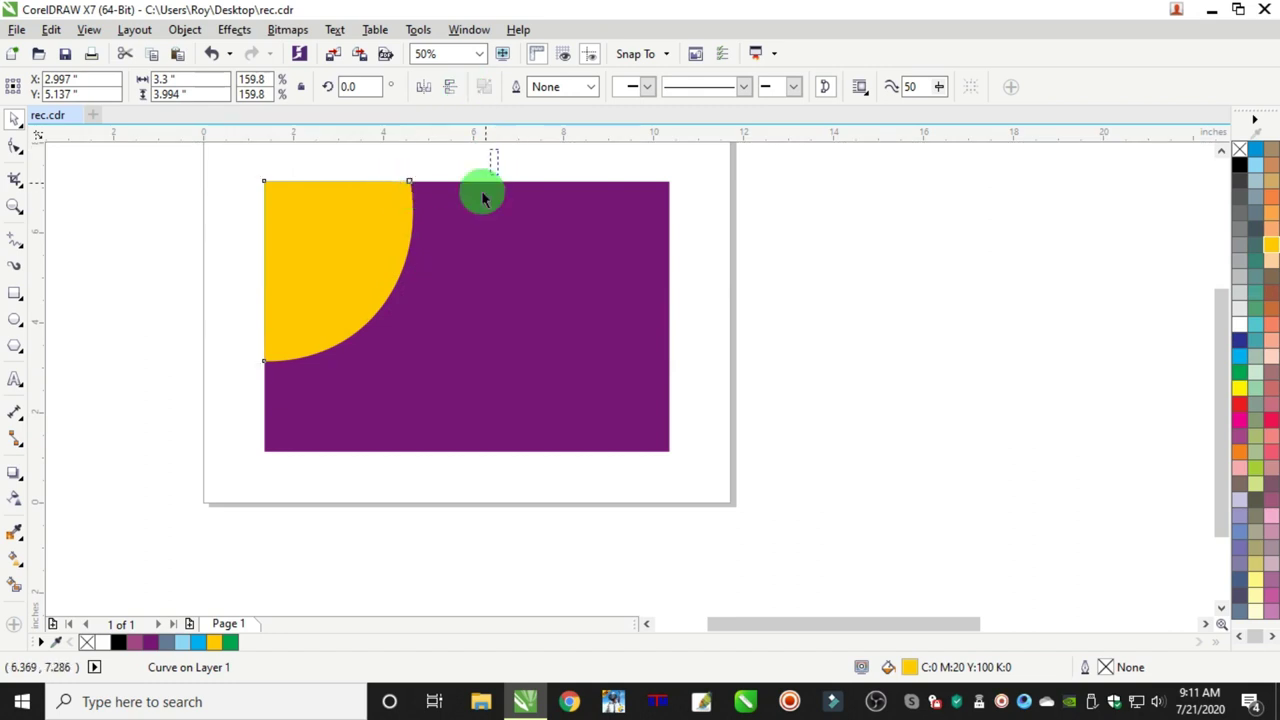
- Bring the three smaller corner shapes to the front of the page, above the largest yellow one
left_click_drag(225, 362, 225, 360)
left_click(185, 29)
mouse_move(246, 260)
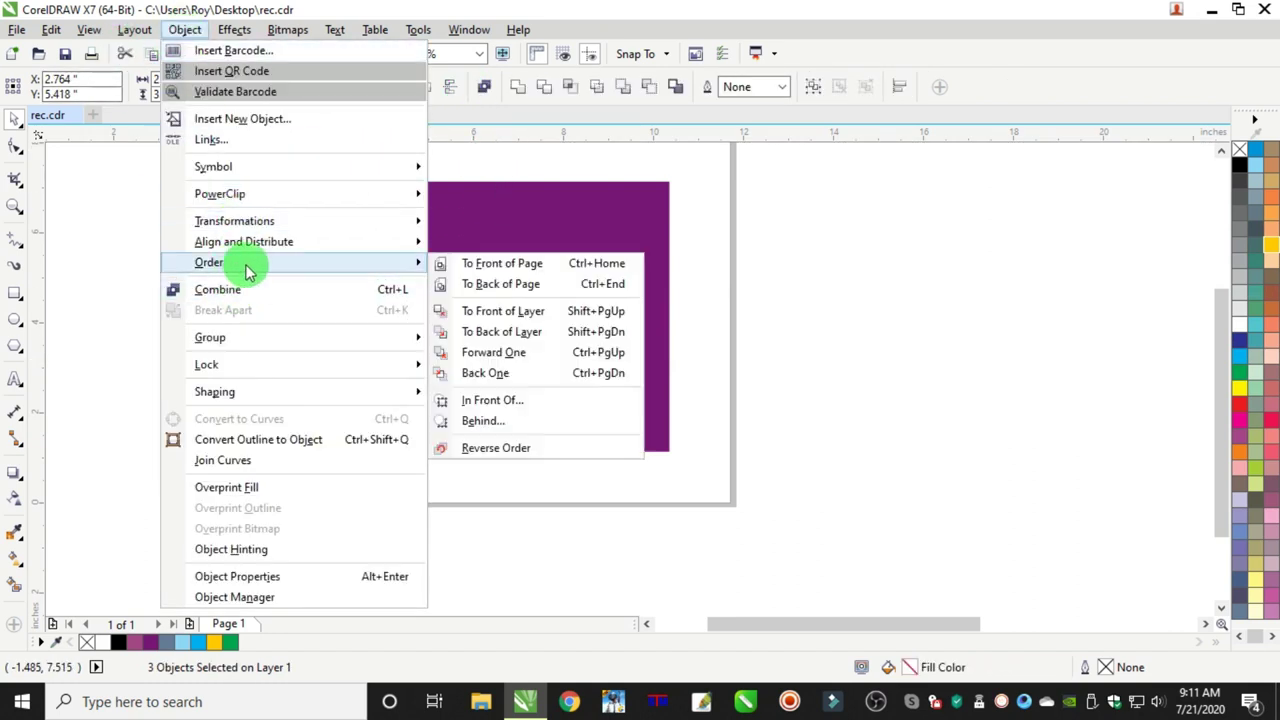
left_click(635, 258)
key("Escape")
- Bring the cyan shape and the inner yellow shape to the front of the page, above the green one
left_click_drag(196, 158, 389, 398)
left_click(185, 29)
mouse_move(246, 263)
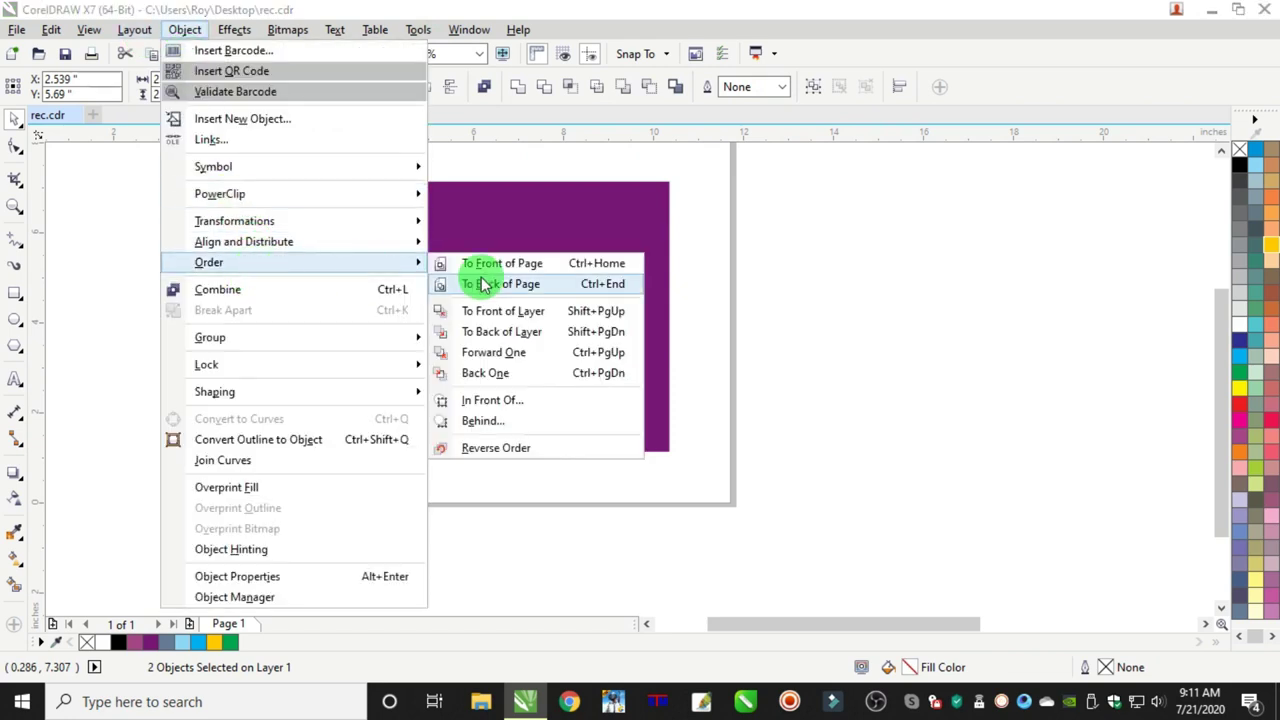
left_click(478, 266)
left_click(845, 222)
- Recolor the green band with the background purple (C50 M100 Y0 K20)
left_click(337, 268)
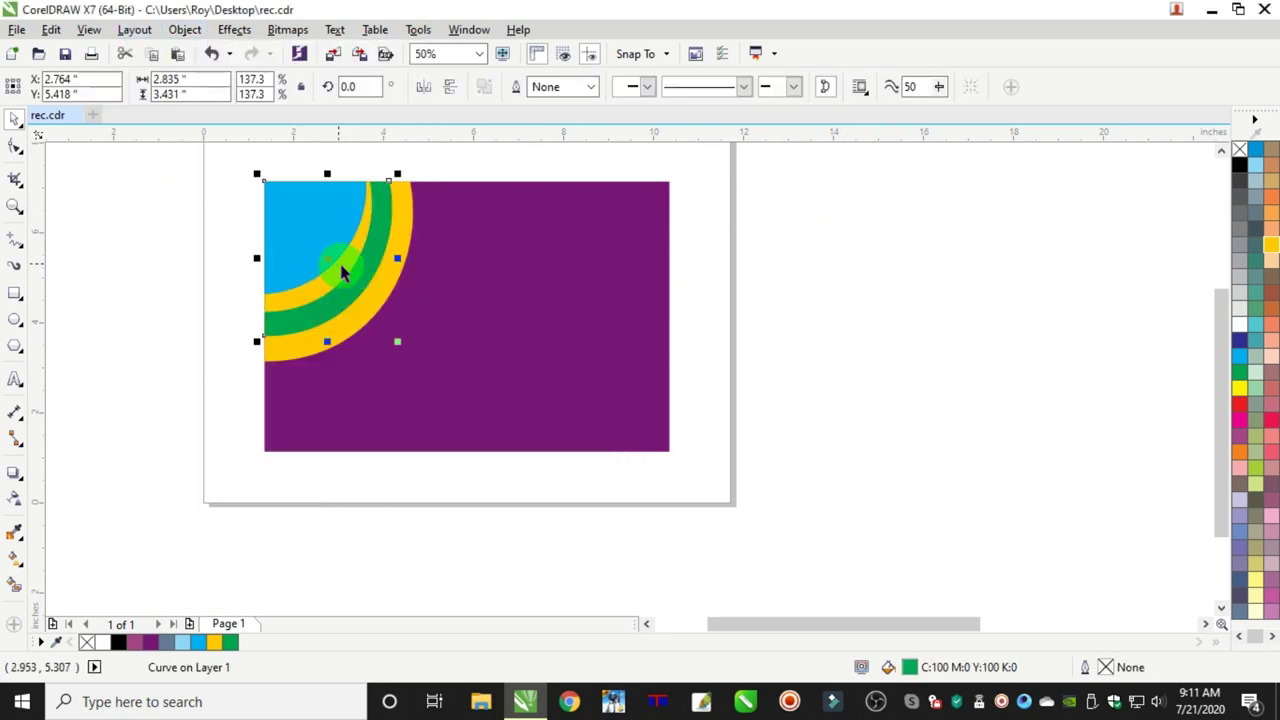
left_click(166, 643)
left_click(137, 360)
- Move the outer yellow curve's node on the rectangle's upper edge inward to thin the band's upper end
left_click(378, 263)
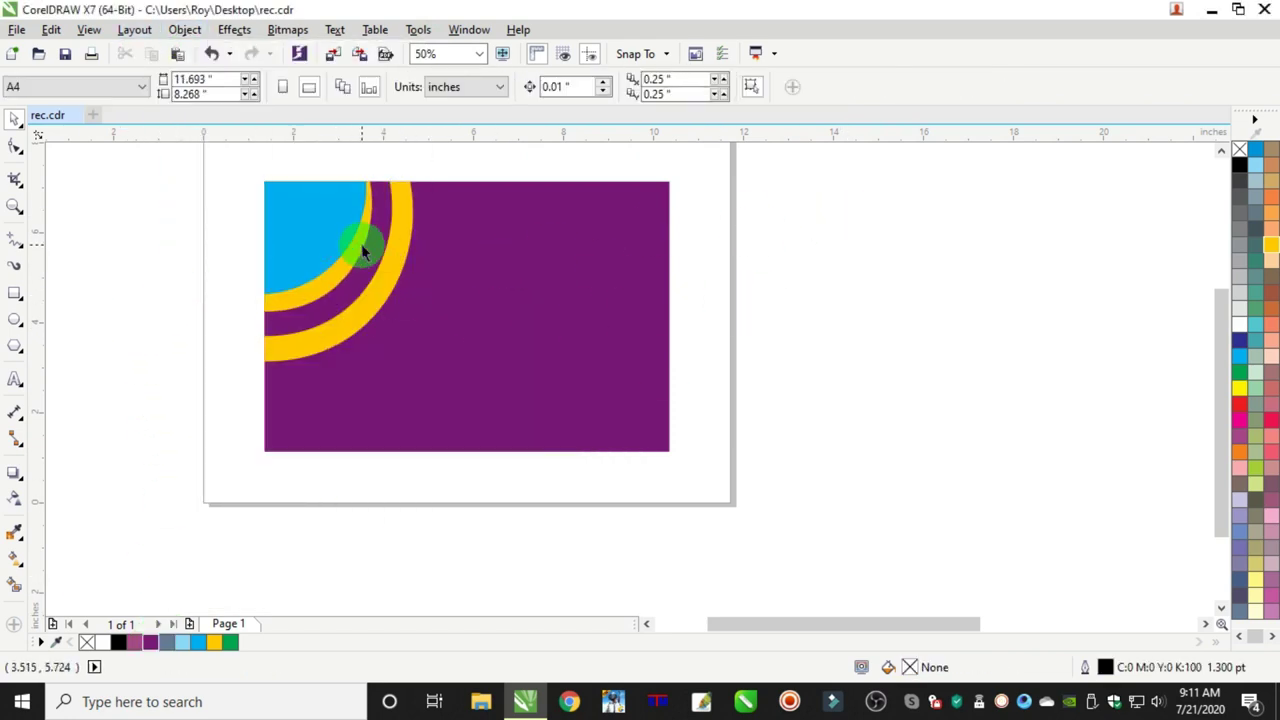
left_click(406, 194)
scroll(410, 180, "up", 2)
left_click(14, 147)
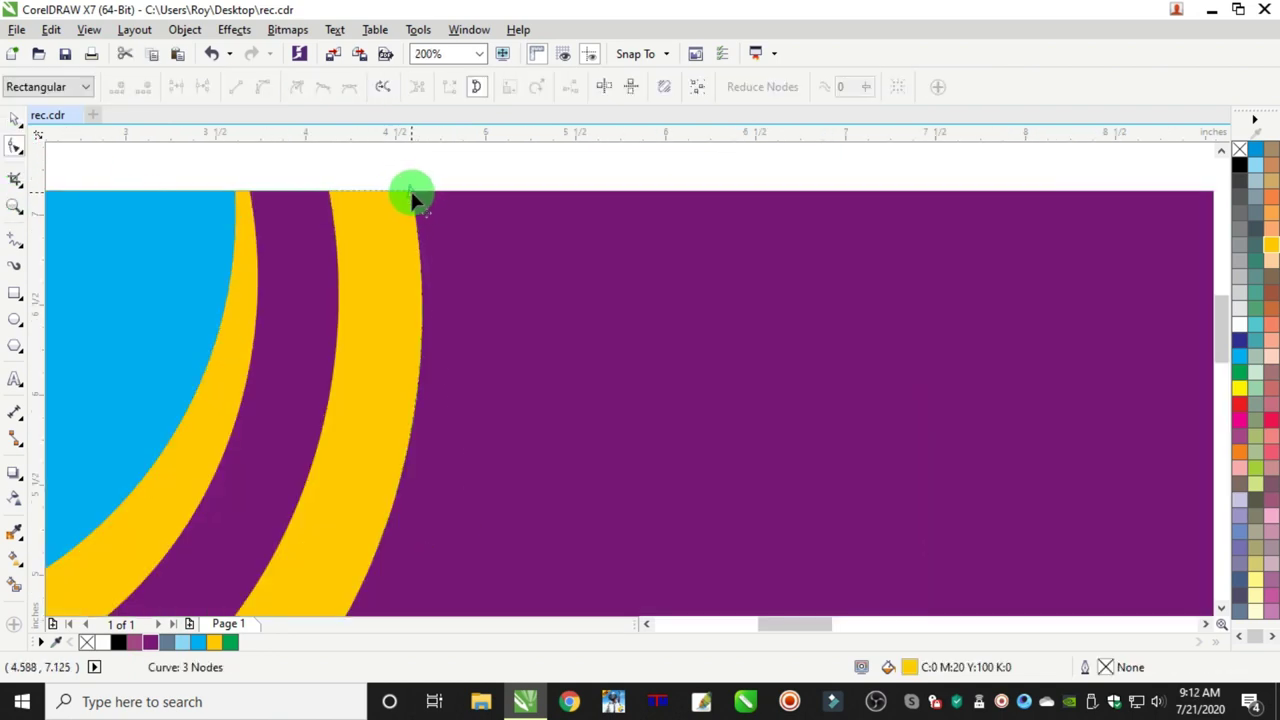
left_click_drag(412, 198, 353, 187)
scroll(400, 349, "down", 2)
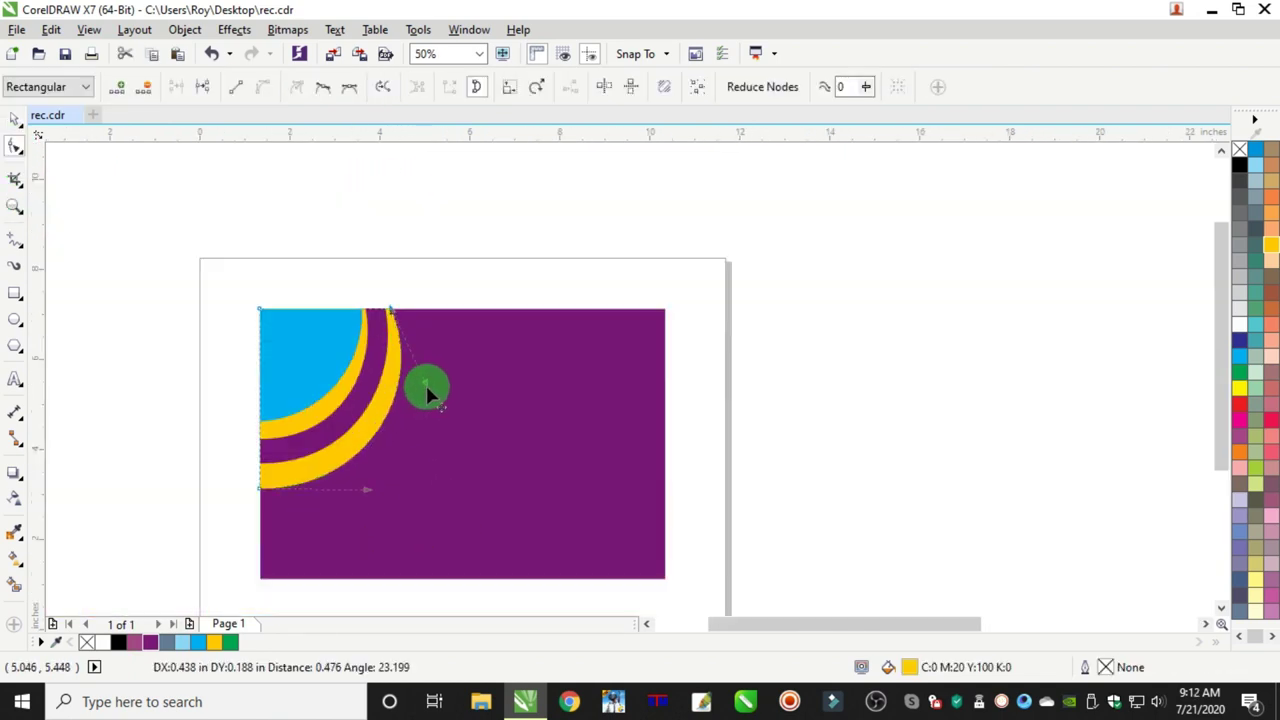
- Adjust the outer yellow curve's upper handle and shift its lower-left node slightly down to round out the band
left_click_drag(426, 386, 415, 381)
scroll(259, 497, "up", 1)
left_click_drag(258, 482, 262, 495)
scroll(262, 495, "down", 1)
- Enlarge all four corner shapes together toward the rectangle's lower edge, and stretch them slightly wider
left_click(14, 121)
left_click_drag(143, 191, 520, 574)
left_click_drag(434, 491, 490, 558)
left_click_drag(490, 423, 509, 426)
left_click(224, 248)
left_click(462, 325)
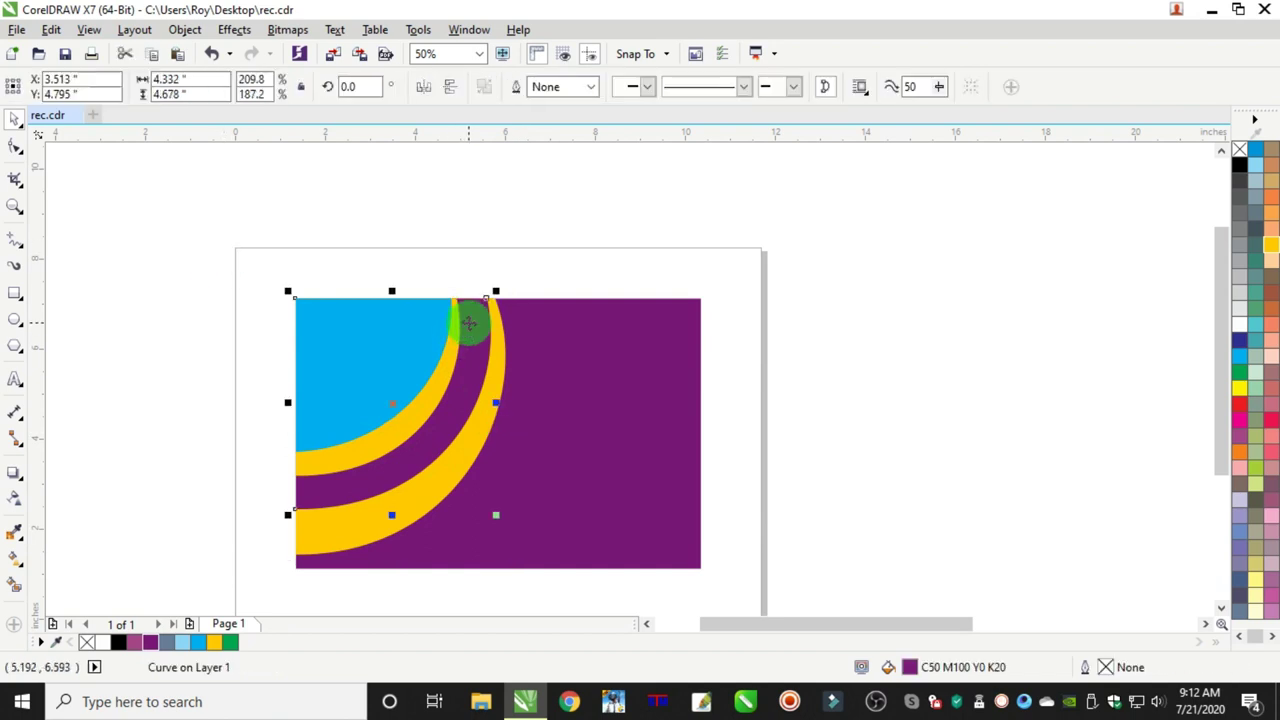
left_click(777, 343)
scroll(777, 343, "down", 1)
scroll(548, 449, "up", 2)
left_click(548, 449)
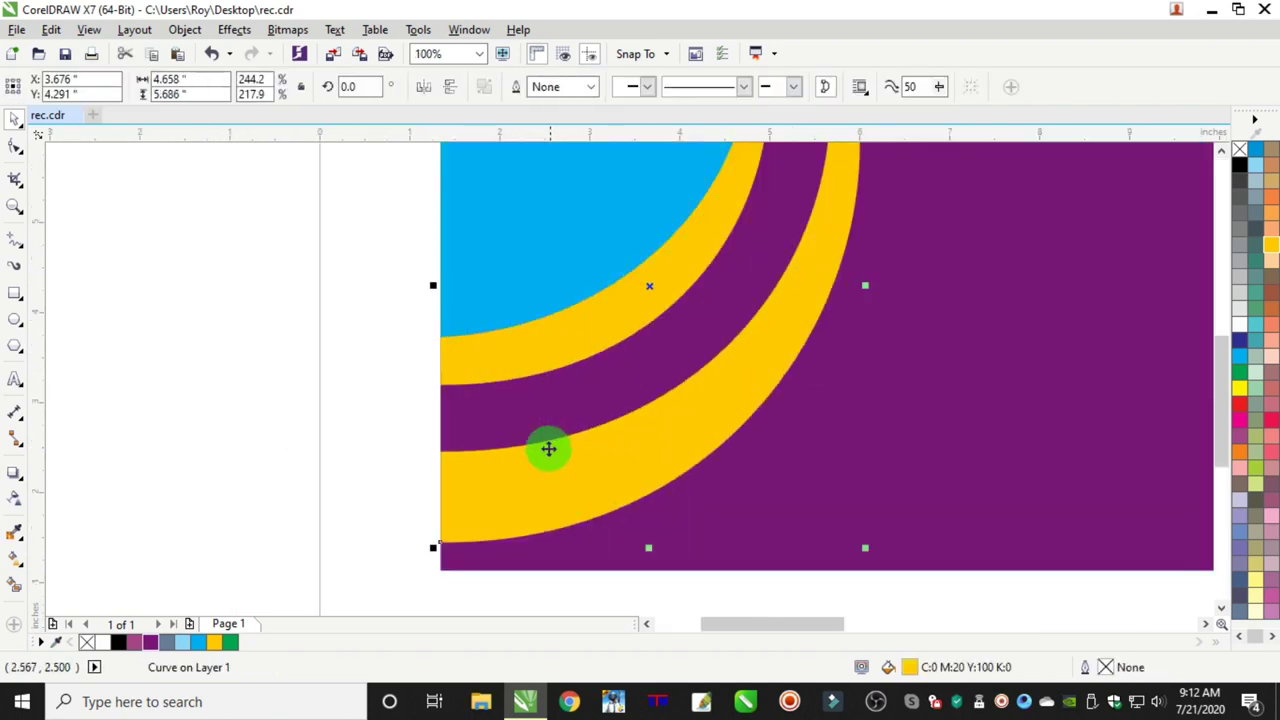
left_click(15, 148)
left_click(470, 480)
left_click(15, 120)
left_click_drag(540, 492, 446, 493)
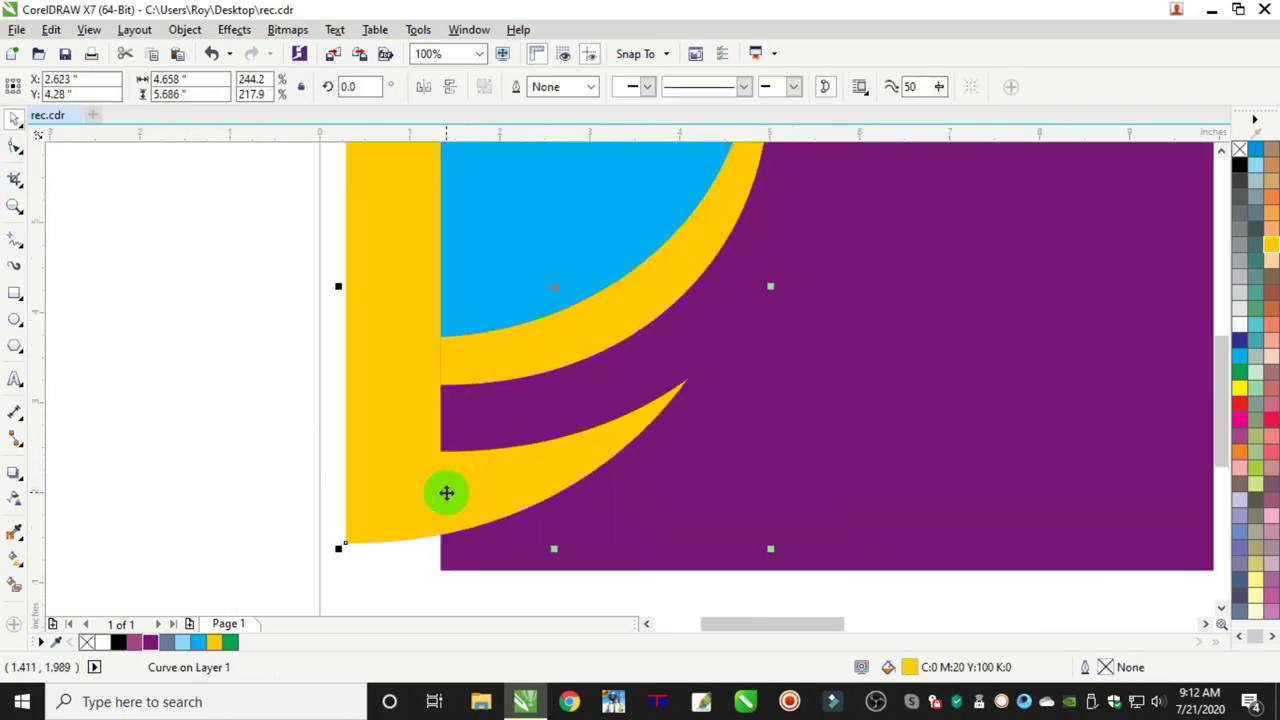
key("ctrl+z")
- Move the purple curve's lower-left node up along the rectangle's left edge to narrow the purple band there
left_click_drag(504, 401, 390, 402)
key("Escape")
key("space")
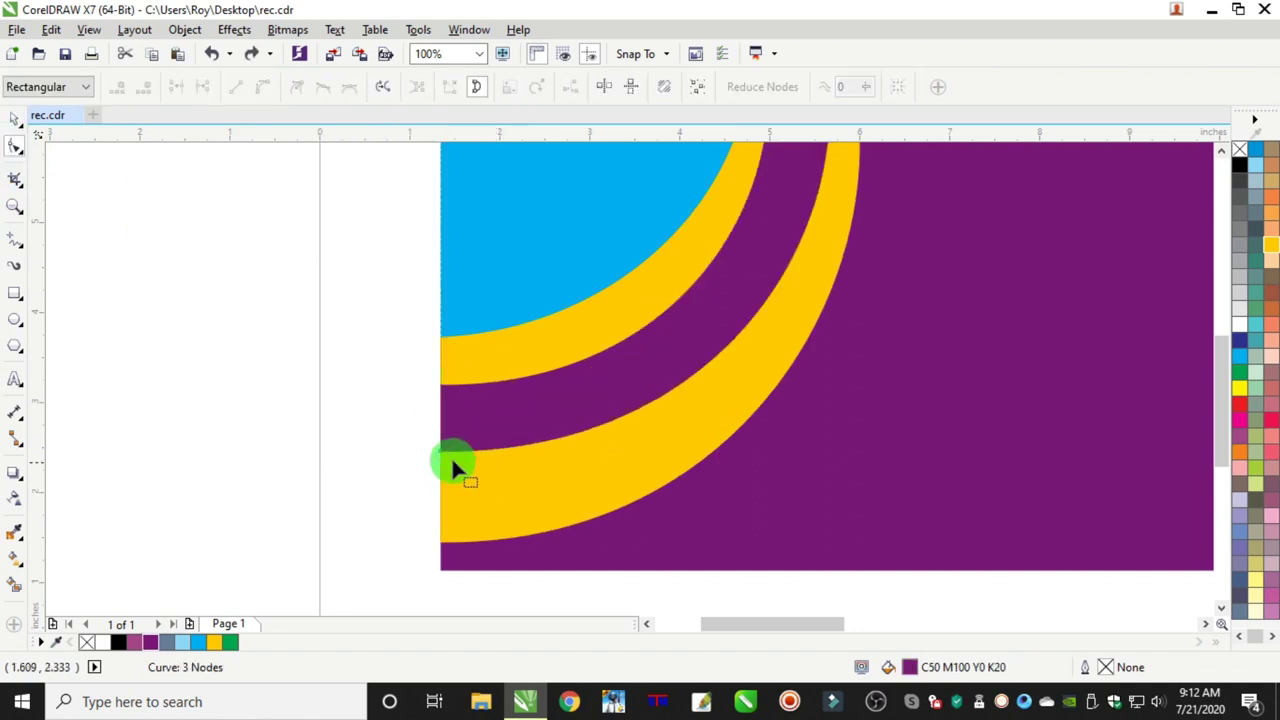
left_click_drag(451, 456, 632, 461)
scroll(448, 425, "down", 2)
scroll(786, 443, "up", 3)
scroll(730, 472, "down", 2)
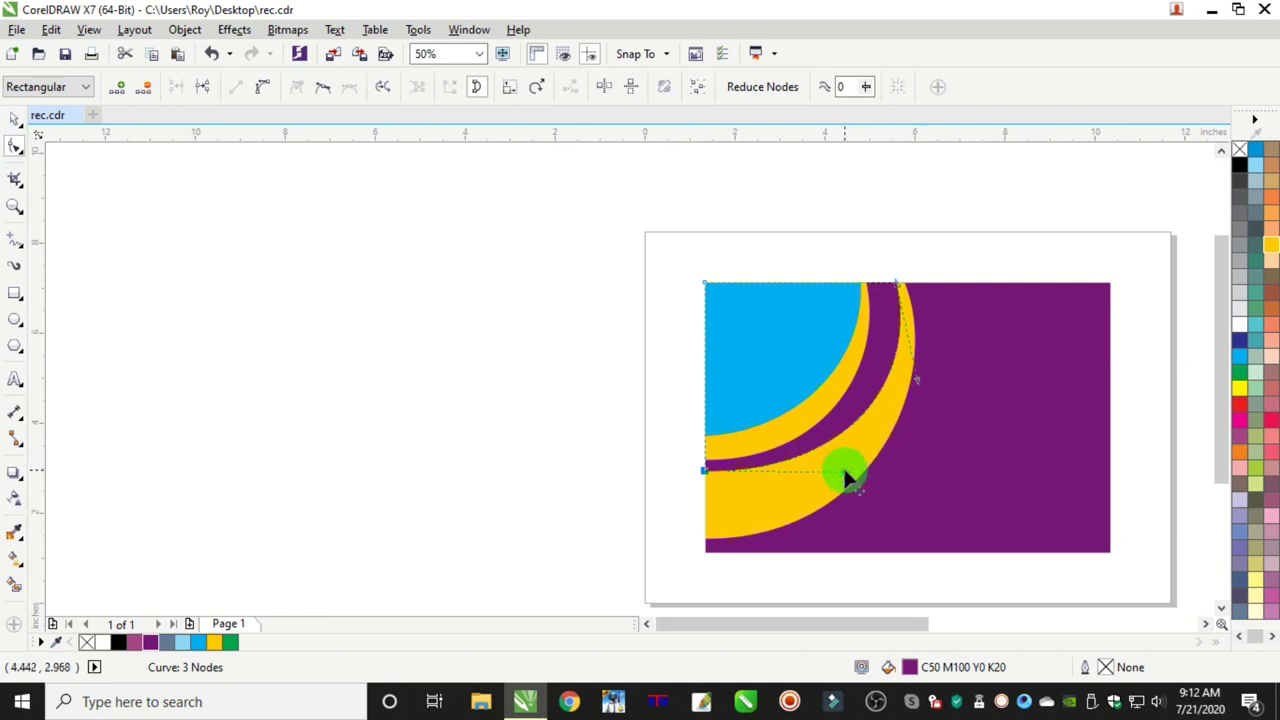
- Fine-tune the purple curve's lower-left node and the handles at both ends to form a smooth, narrow purple band
left_click_drag(845, 478, 858, 488)
left_click_drag(706, 471, 707, 480)
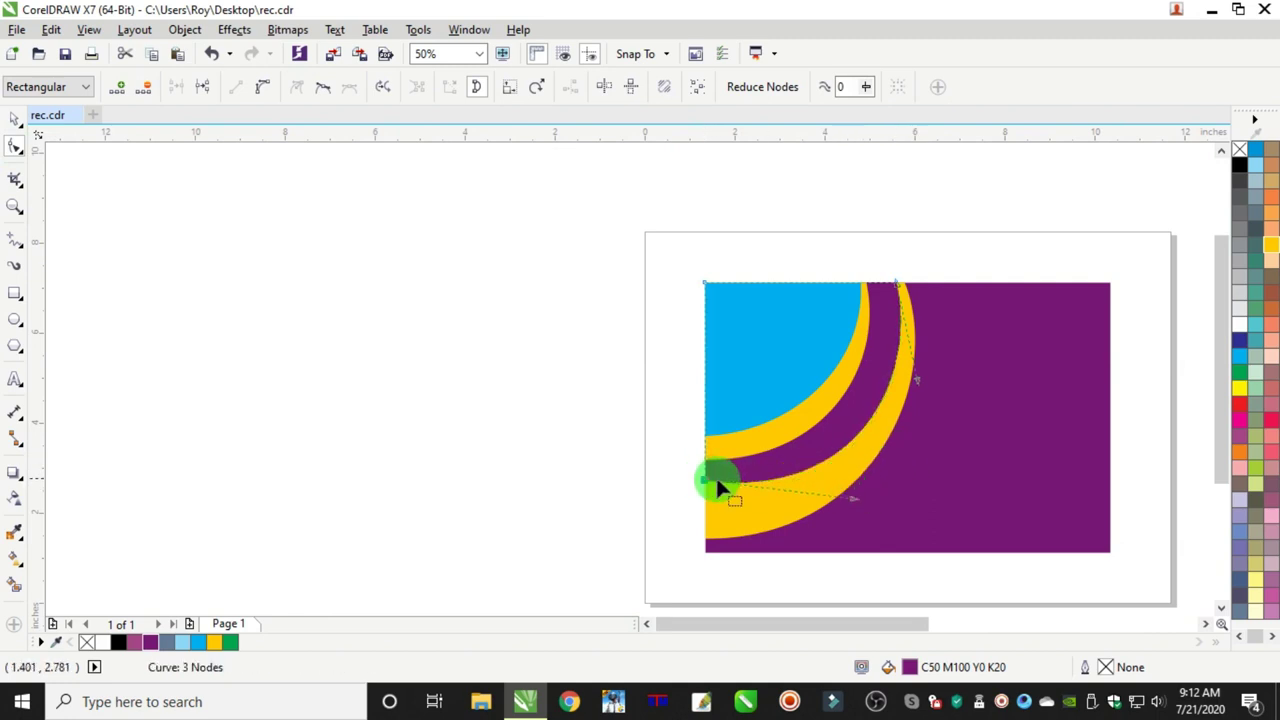
left_click_drag(917, 383, 900, 380)
left_click_drag(852, 498, 843, 471)
scroll(677, 486, "up", 1)
left_click_drag(729, 491, 727, 473)
left_click_drag(994, 452, 999, 462)
scroll(979, 467, "down", 1)
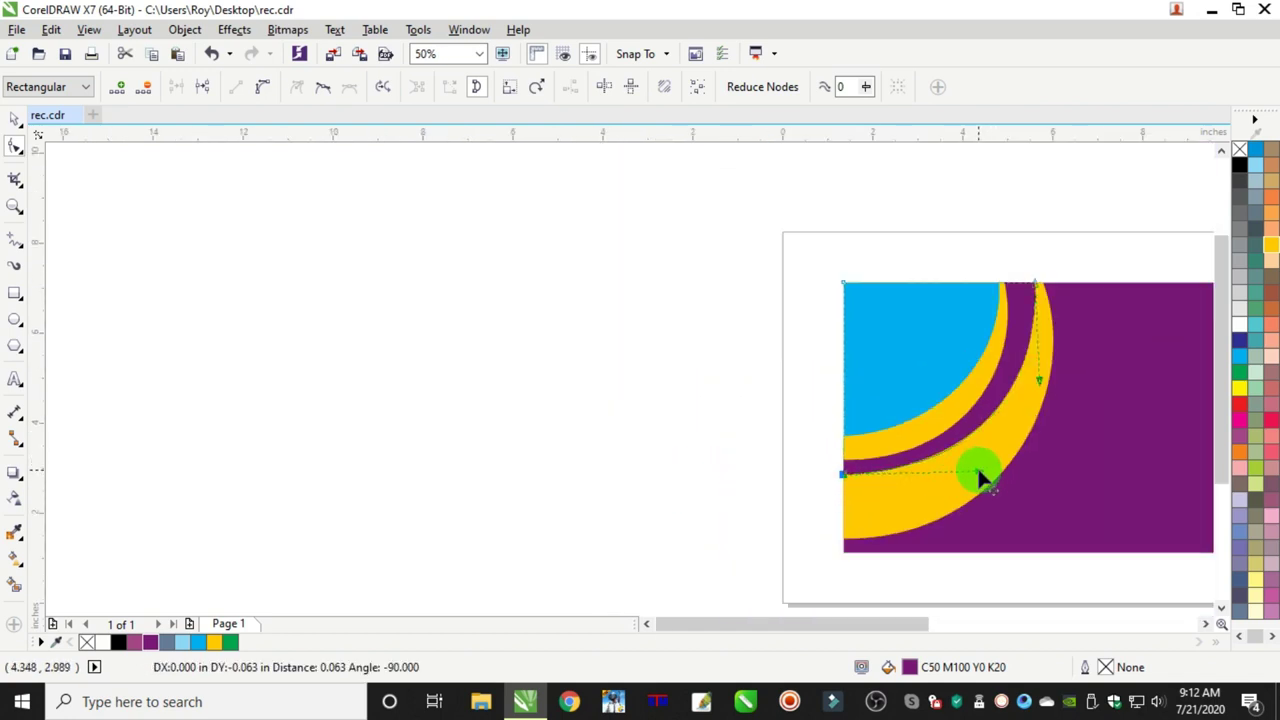
left_click(15, 120)
scroll(634, 400, "down", 2)
scroll(634, 400, "up", 2)
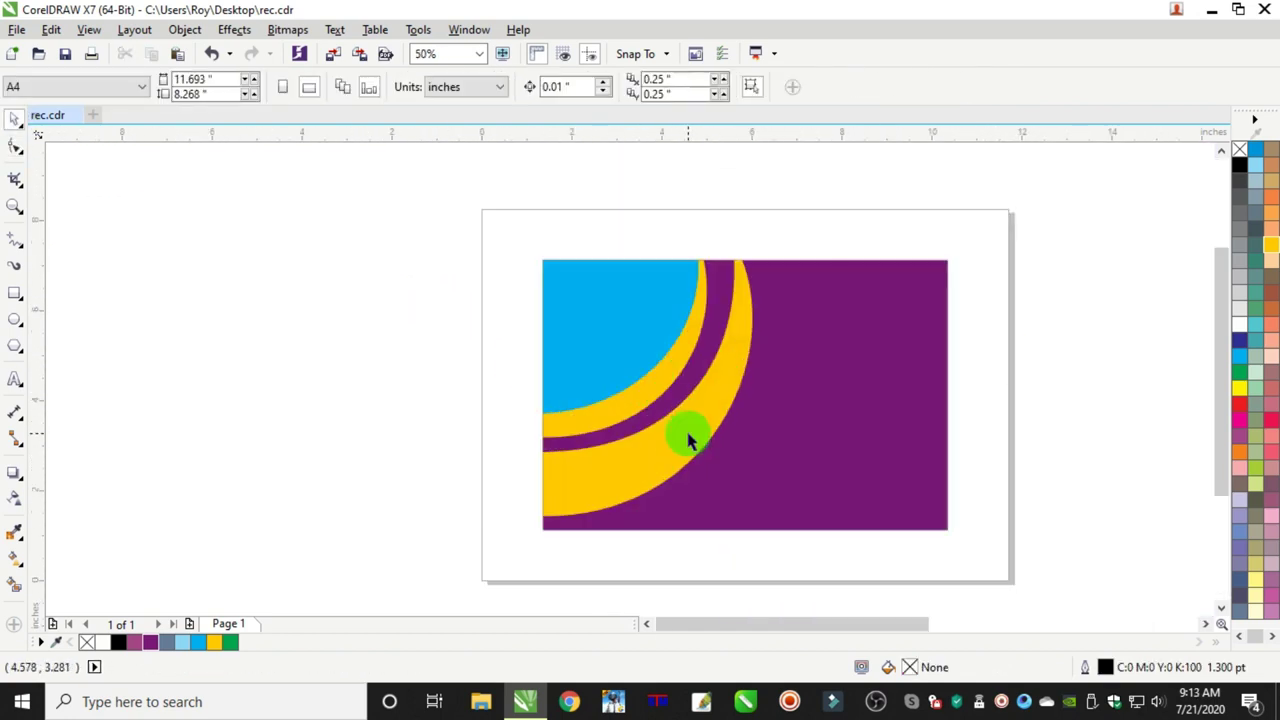
- Make a scaled-down copy of the outer yellow shape, about 4.4 × 5.37 inches, anchored at the rectangle's upper-left corner
left_click(700, 440)
left_click_drag(757, 522, 748, 509)
right_click(748, 509)
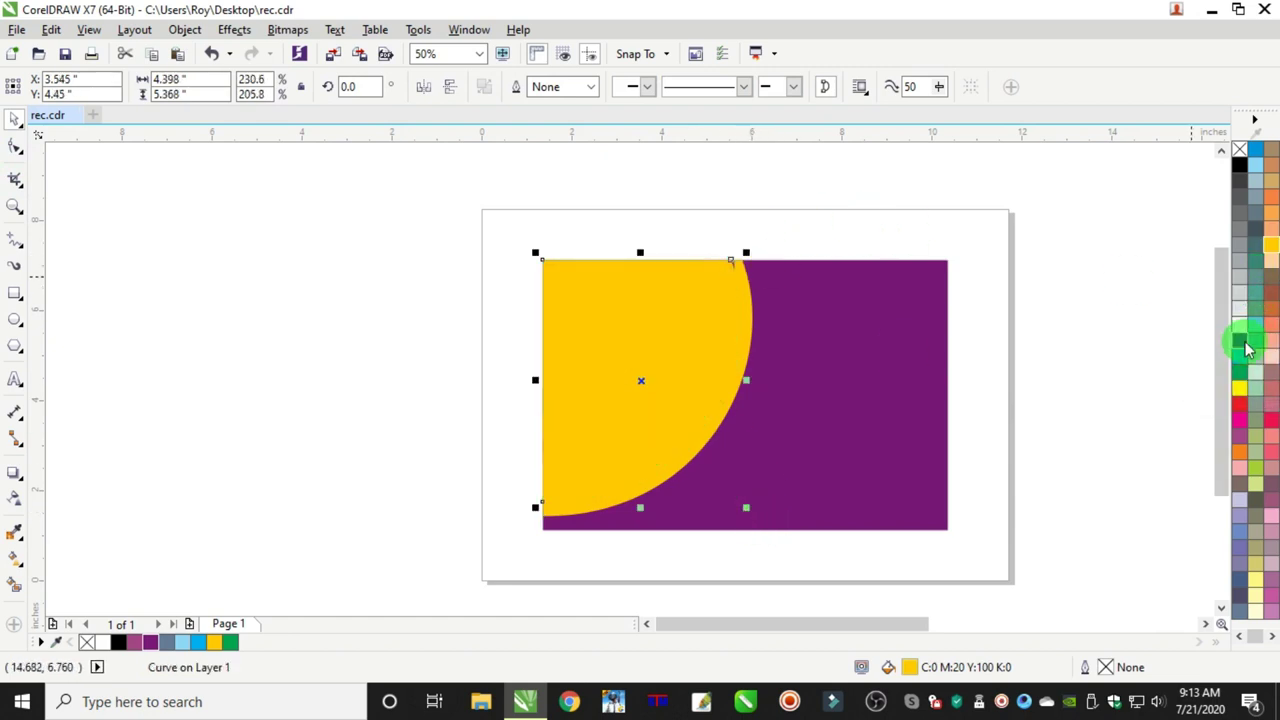
- Set the scaled-down yellow copy's fill to orange C0 M40 Y100 K0
double_click(907, 668)
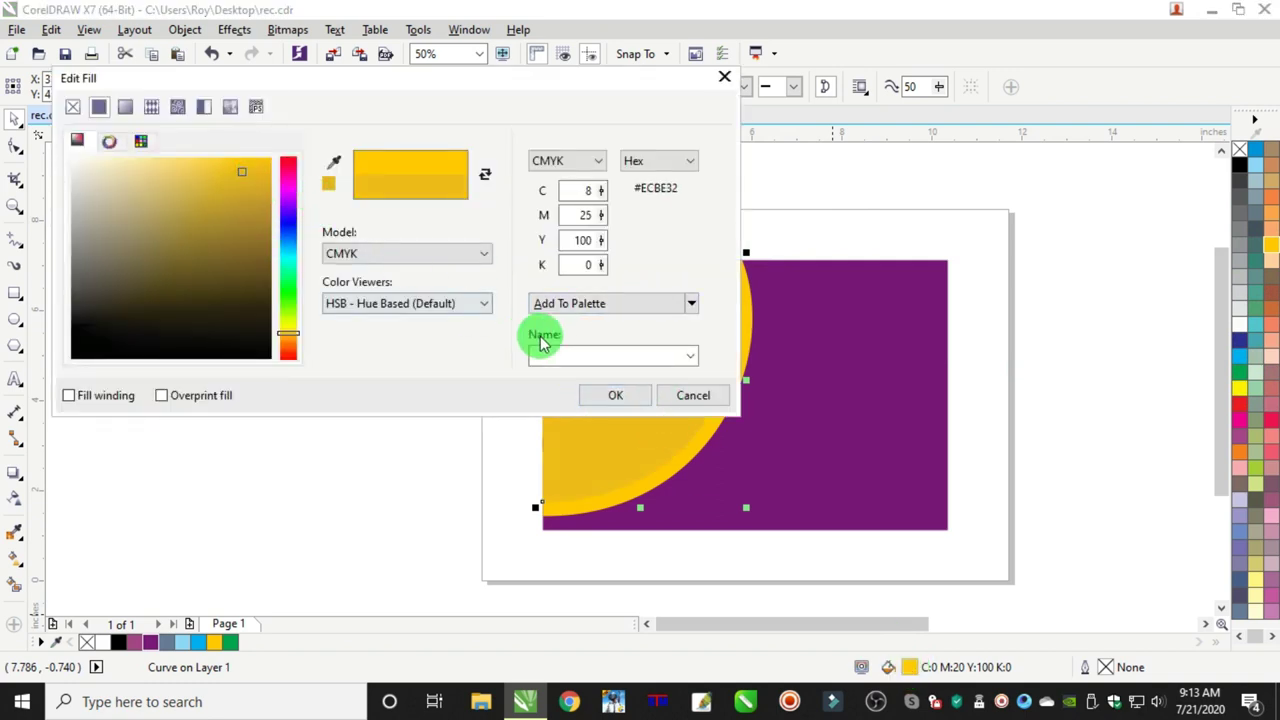
left_click(693, 395)
double_click(907, 667)
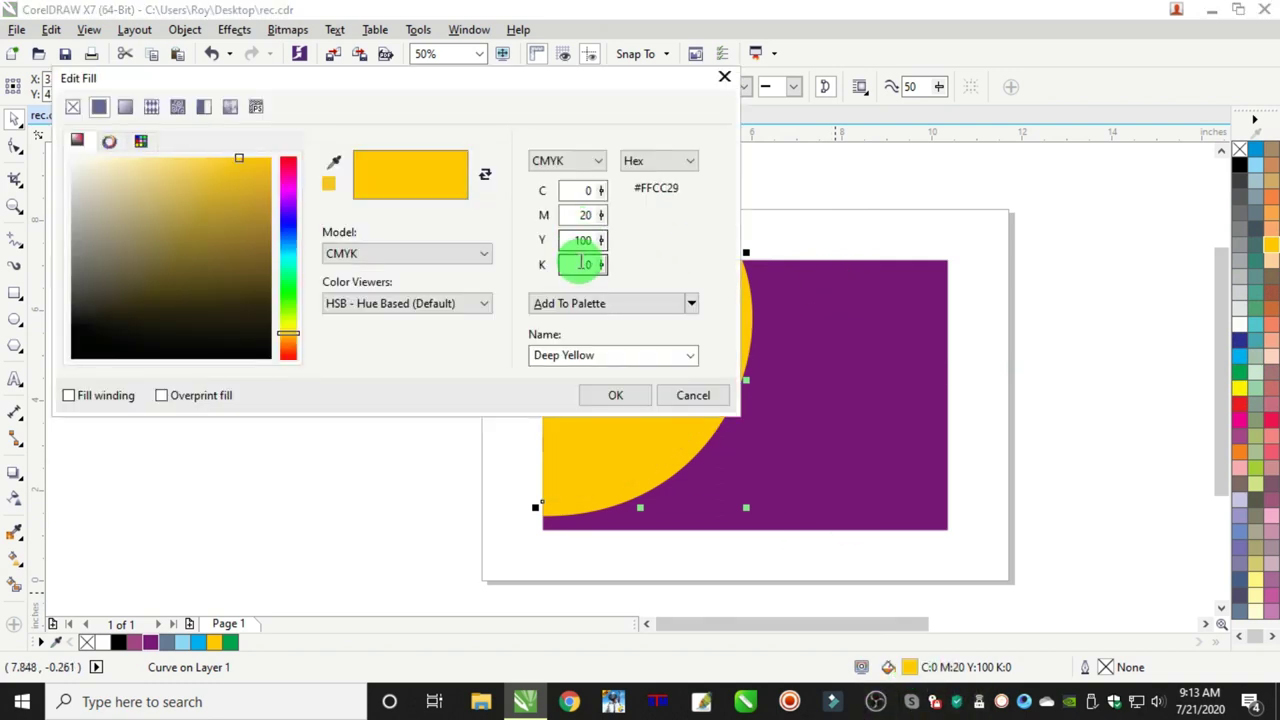
type("40")
key("Tab")
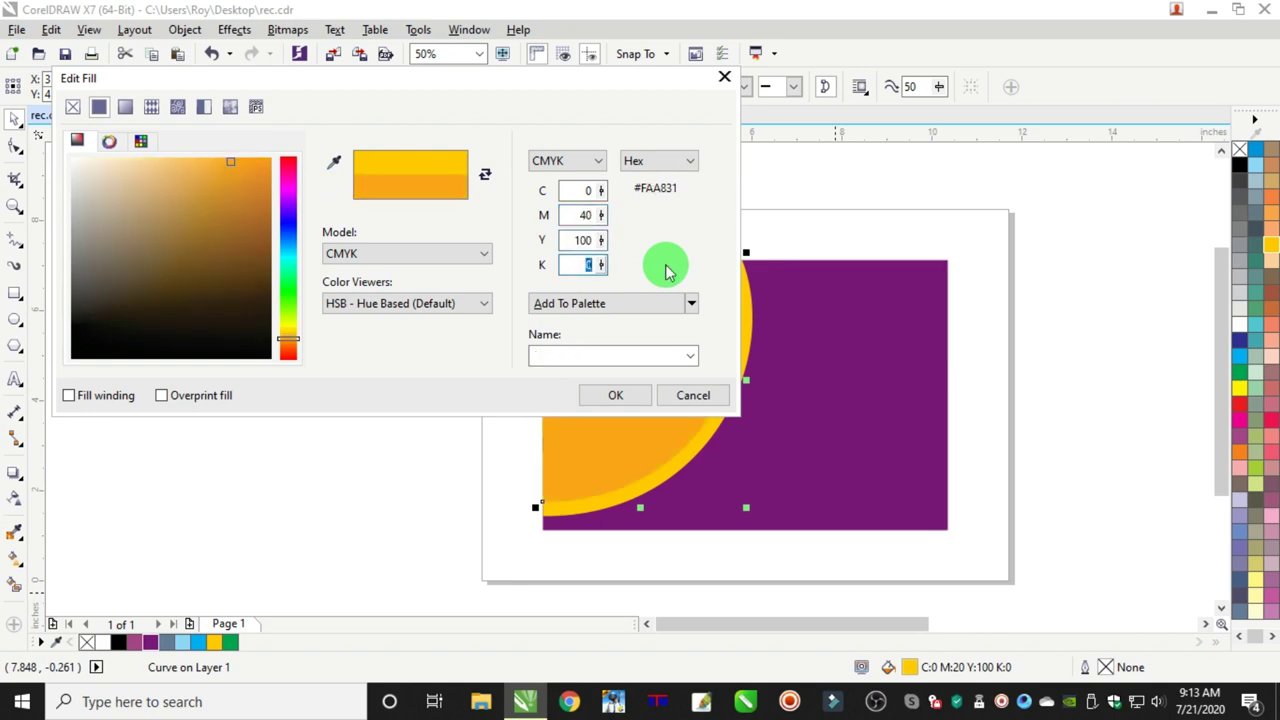
left_click(610, 394)
- Try to bring the inner cyan, yellow and purple corner shapes in front of the orange copy
left_click_drag(391, 165, 729, 541)
key("shift+Page_Up")
left_click(466, 480)
left_click_drag(619, 456, 481, 478)
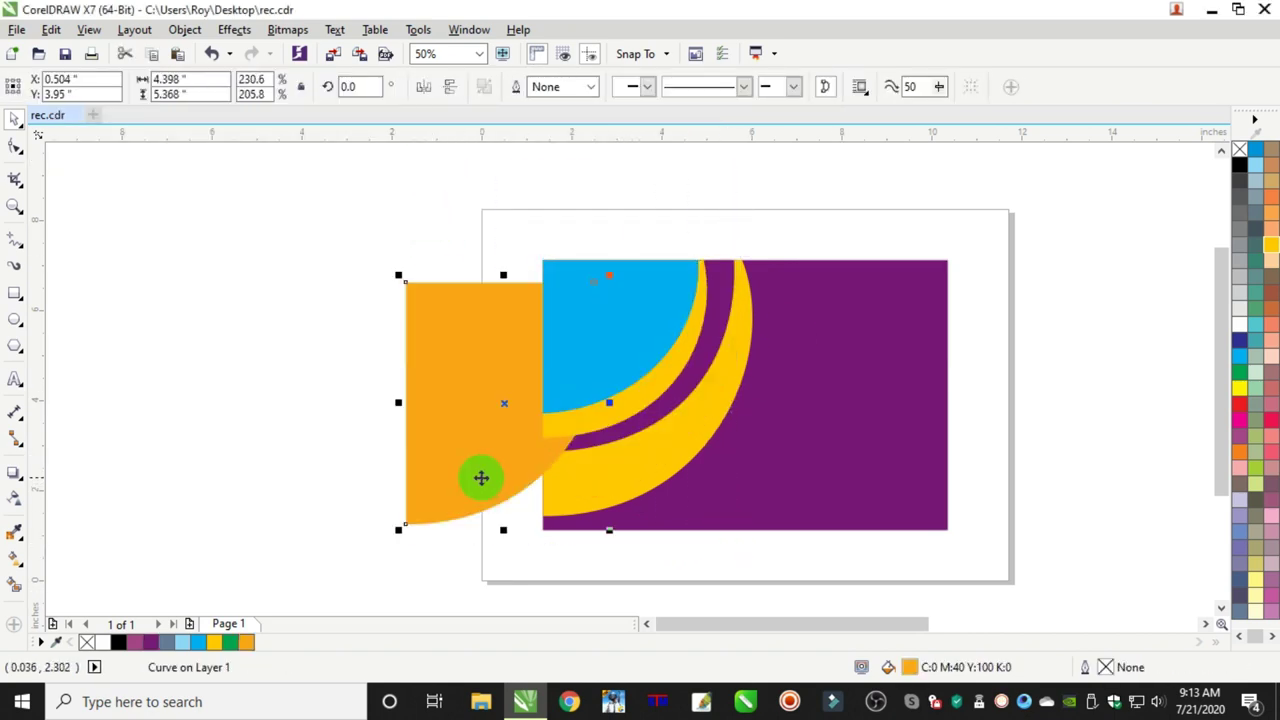
key("ctrl+z")
key("shift+Page_Up")
key("ctrl+z")
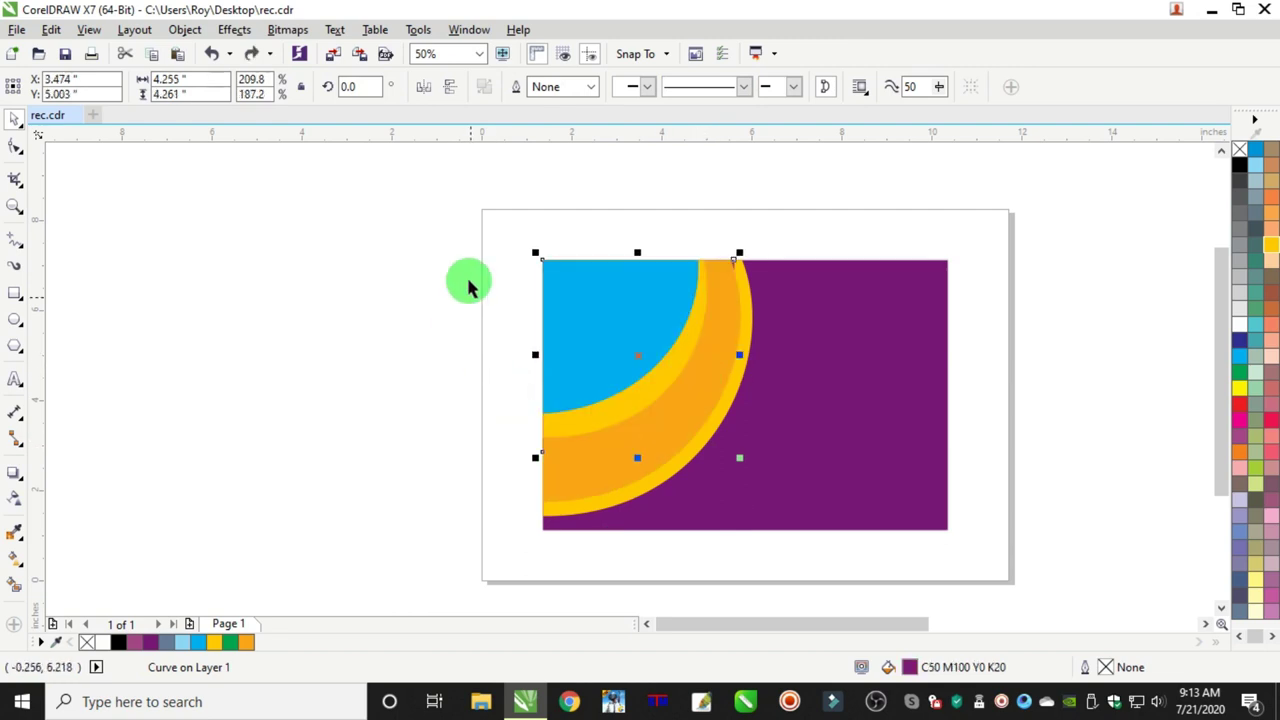
left_click_drag(379, 175, 755, 597)
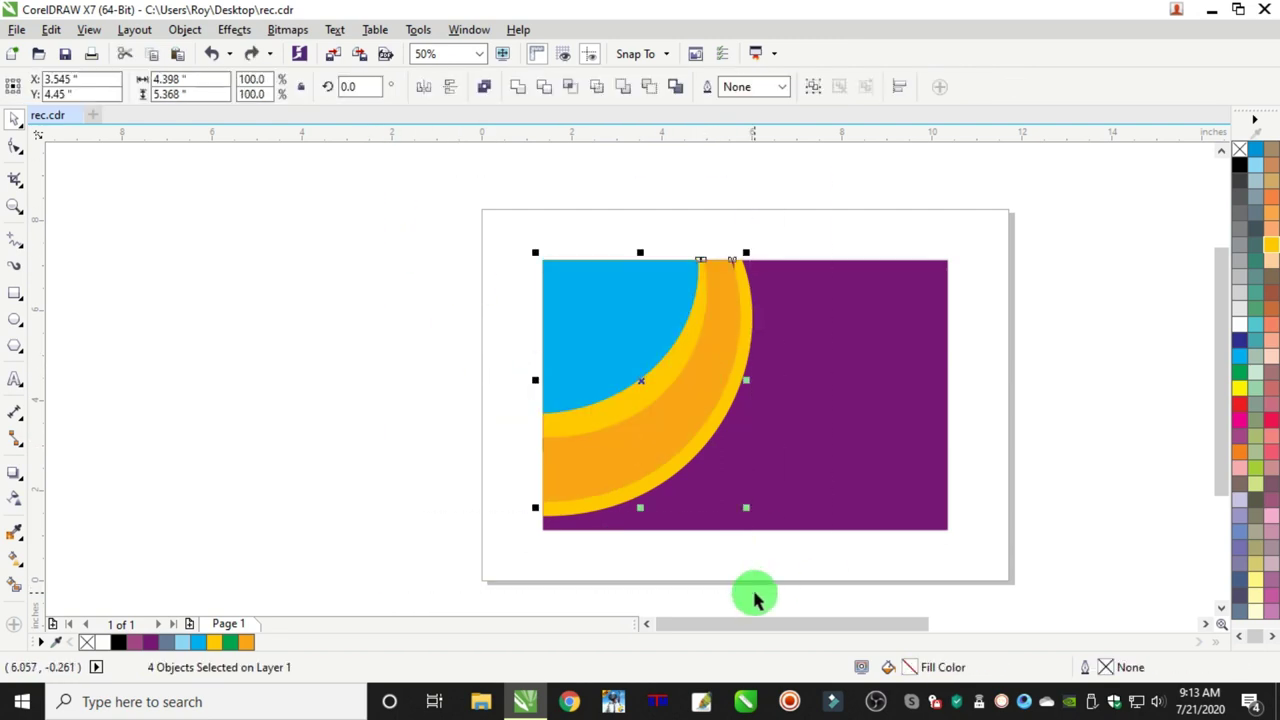
left_click(449, 461)
left_click_drag(588, 448, 751, 566)
key("ctrl+z")
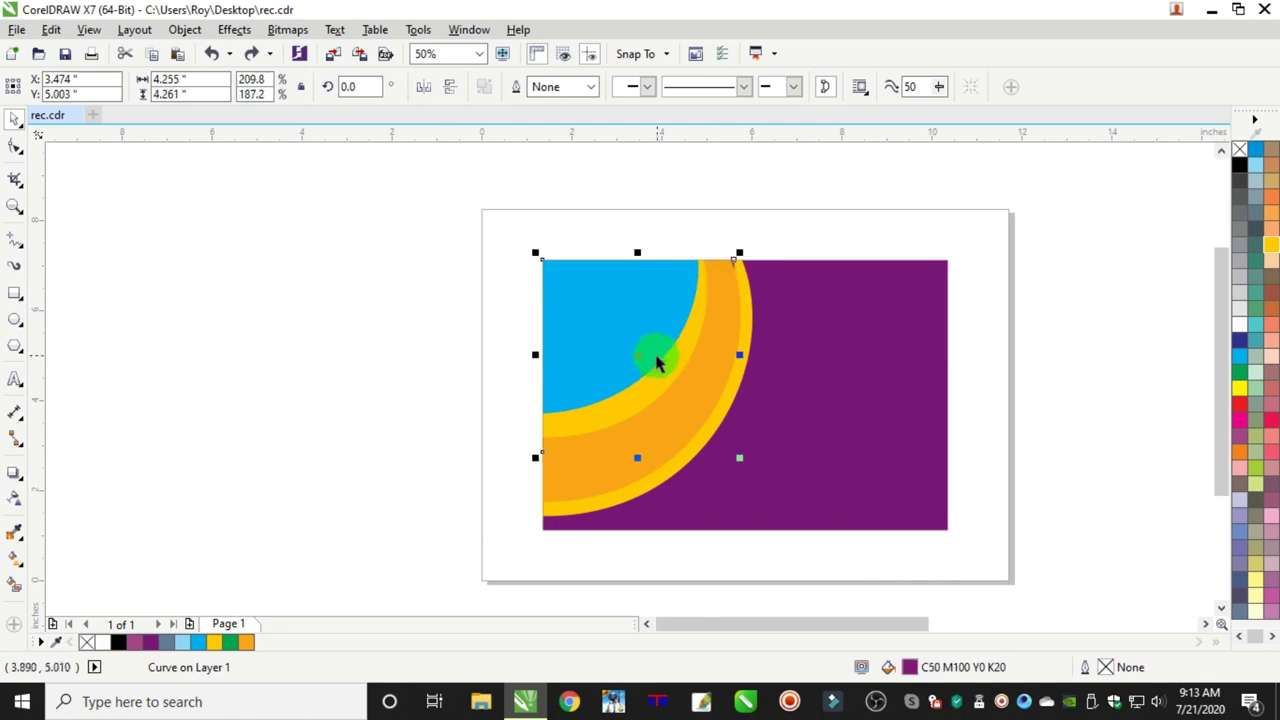
left_click_drag(638, 355, 378, 335)
key("ctrl+z")
- Bring the purple curve and the inner yellow and cyan shapes to the front, above the orange copy
left_click(186, 31)
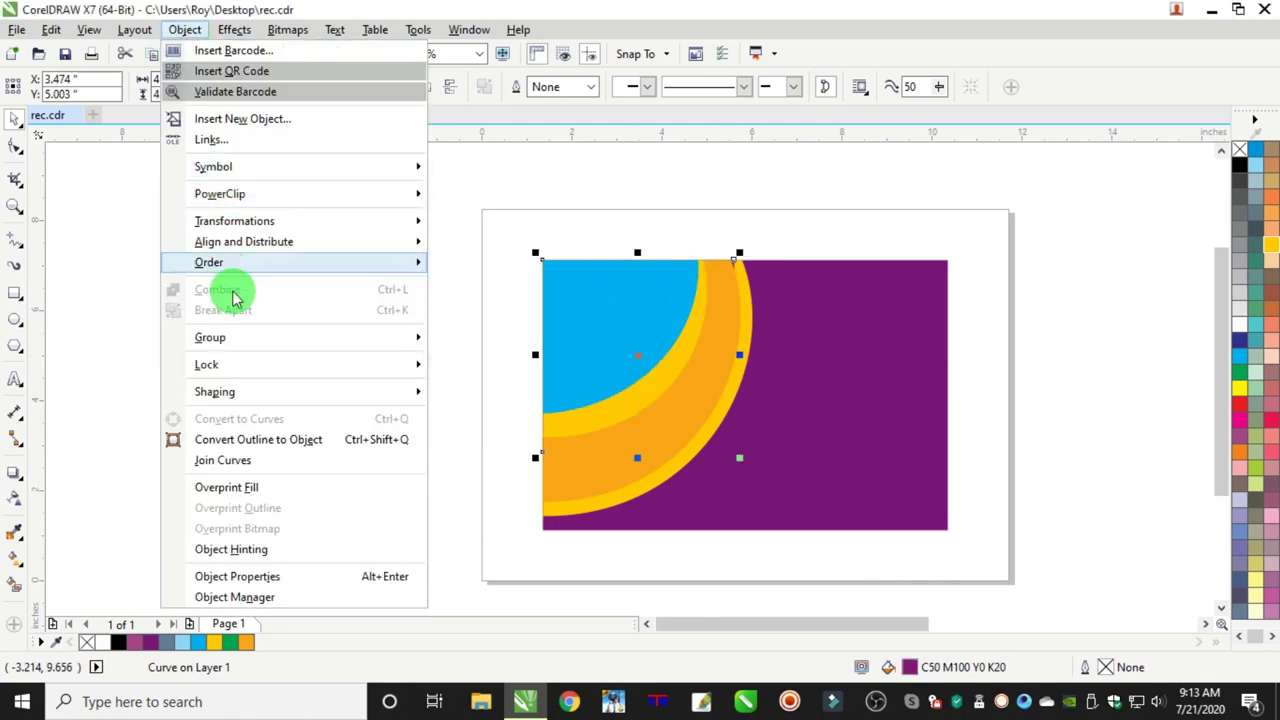
mouse_move(300, 262)
left_click(523, 263)
left_click_drag(363, 160, 724, 480)
key("shift+Page_Up")
left_click(288, 381)
- Move the outer yellow shape's lower-left node slightly down along the rectangle's left edge to widen the band there
scroll(623, 495, "up", 1)
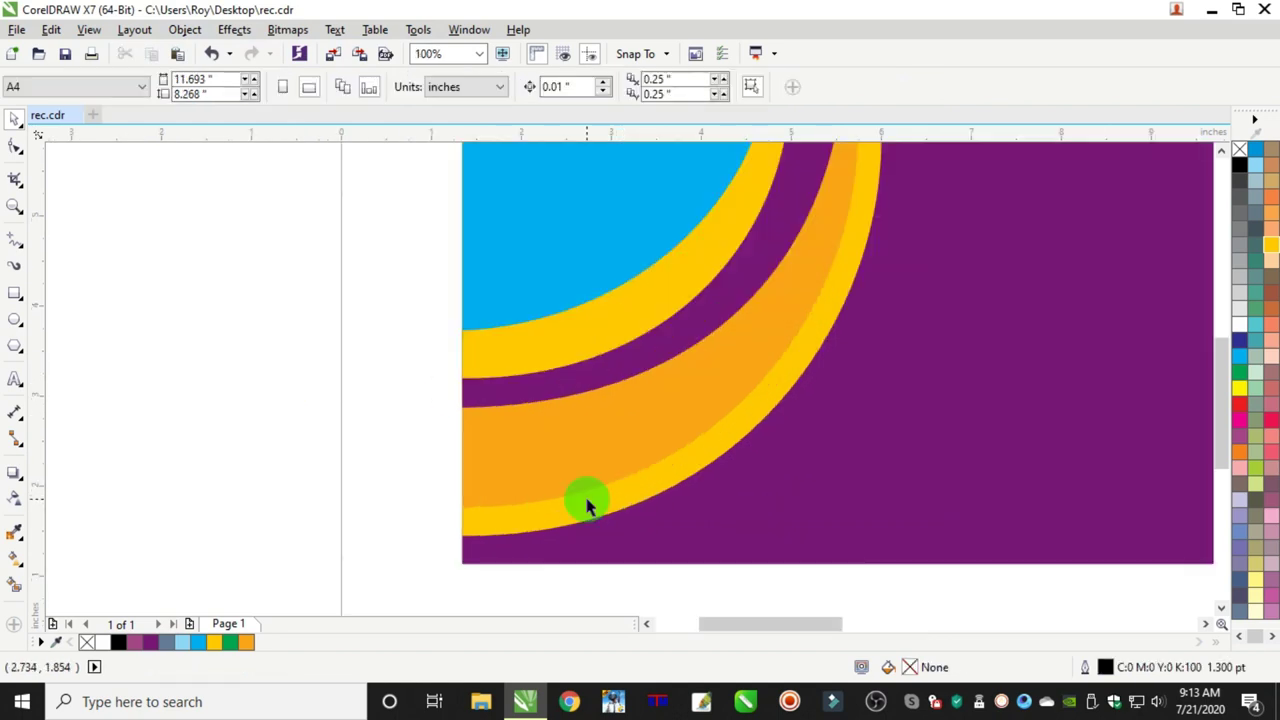
left_click(587, 505)
left_click(14, 146)
scroll(477, 517, "up", 2)
left_click_drag(404, 572, 404, 597)
scroll(487, 502, "down", 2)
scroll(480, 535, "down", 2)
scroll(816, 268, "up", 2)
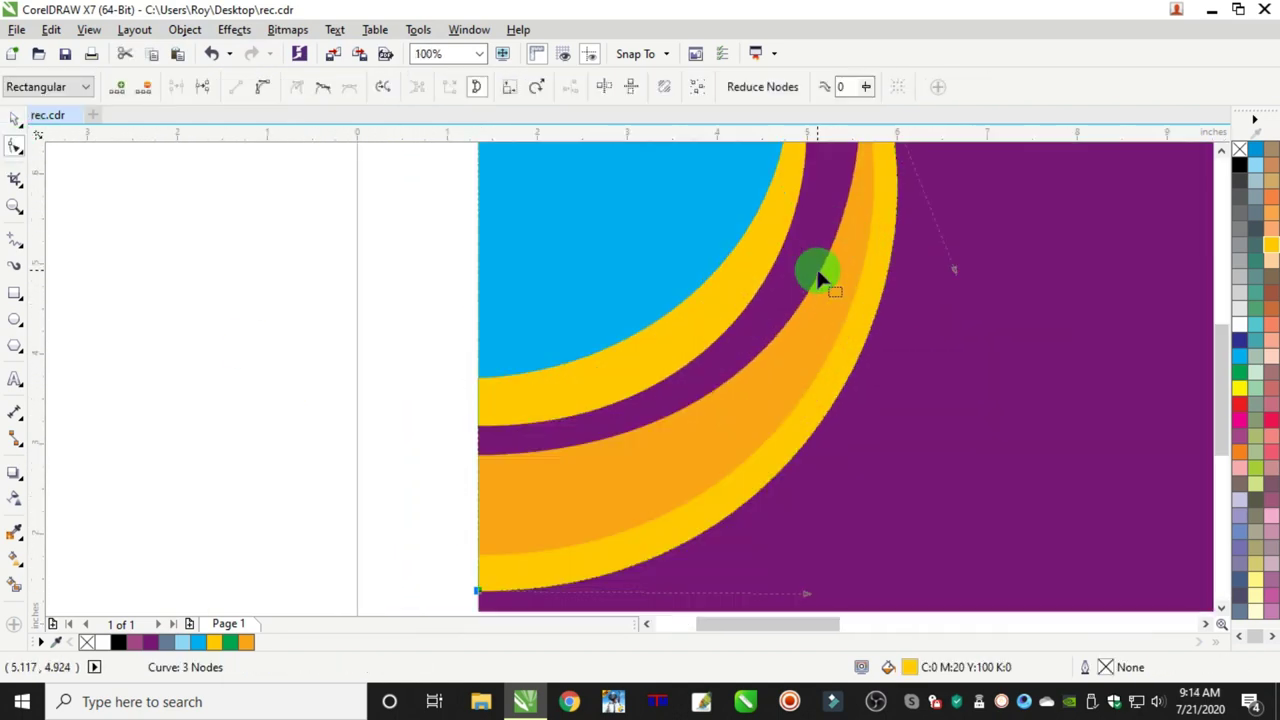
left_click(10, 122)
left_click(264, 327)
- Fill the outermost yellow shape with the orange C0 M40 Y100 K0 from the document colors
scroll(268, 328, "down", 1)
scroll(504, 424, "up", 1)
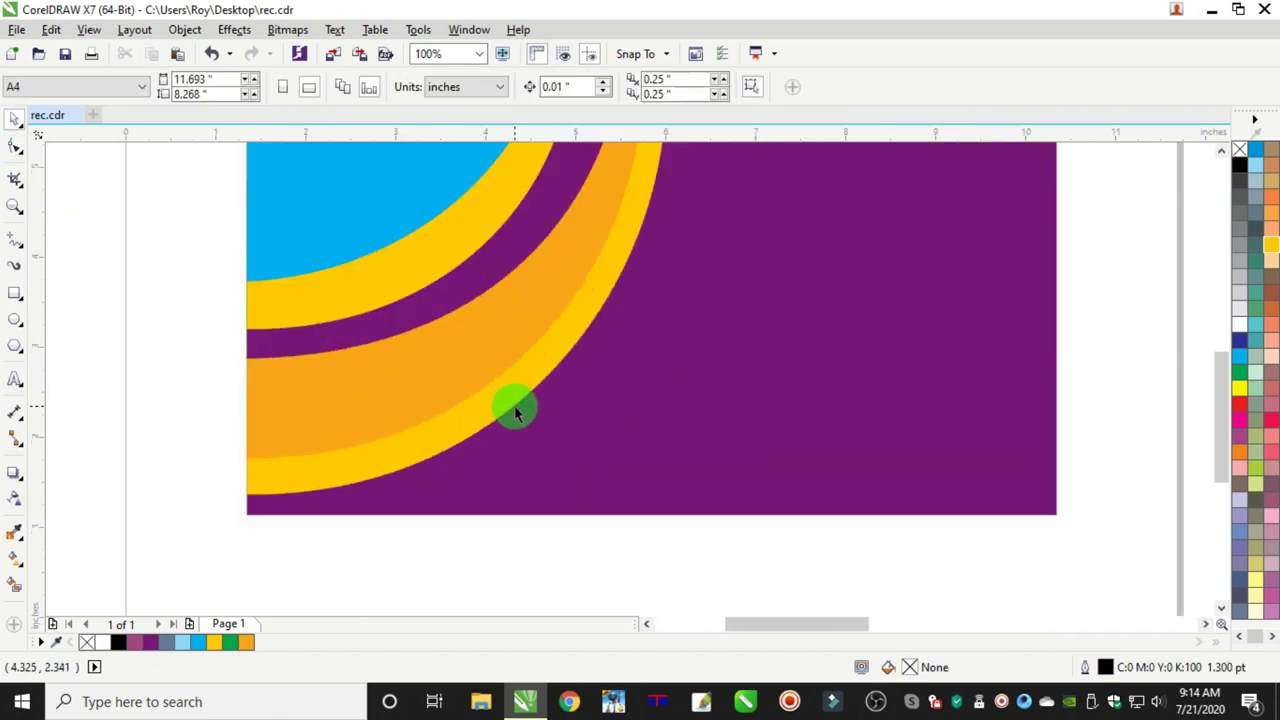
left_click(515, 412)
left_click(246, 641)
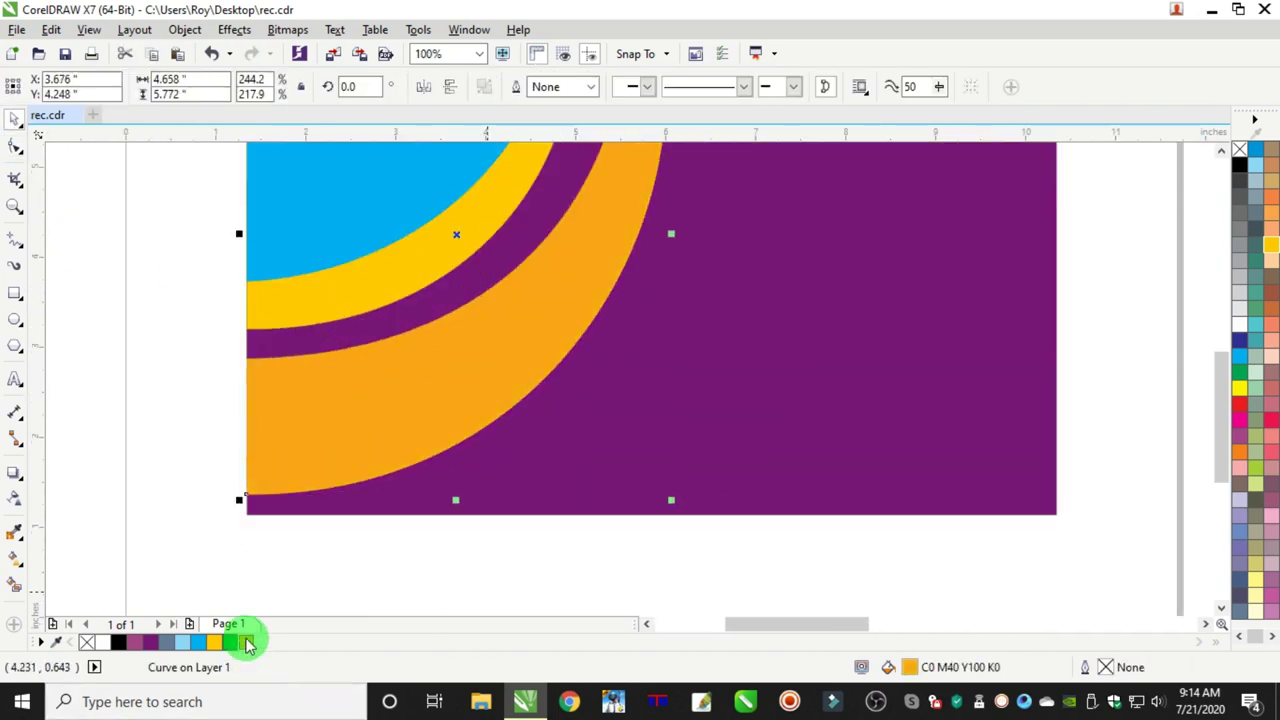
left_click(1253, 187)
scroll(948, 290, "down", 1)
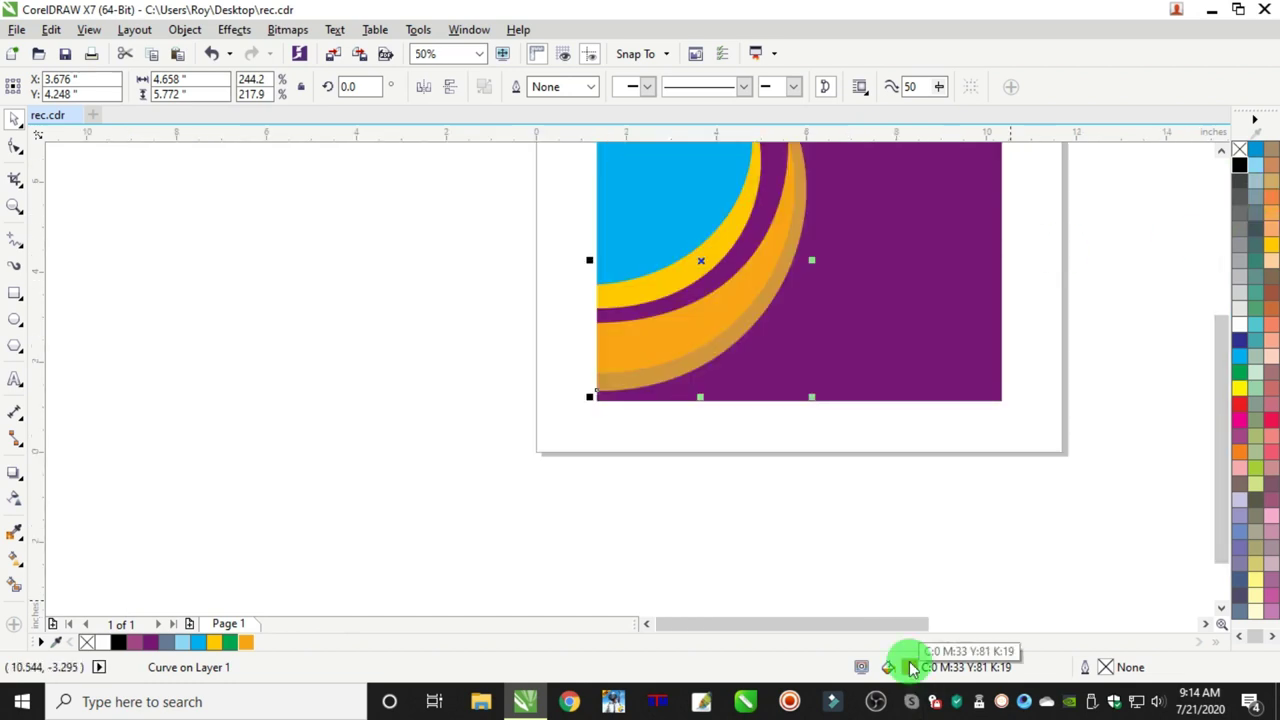
left_click(246, 641)
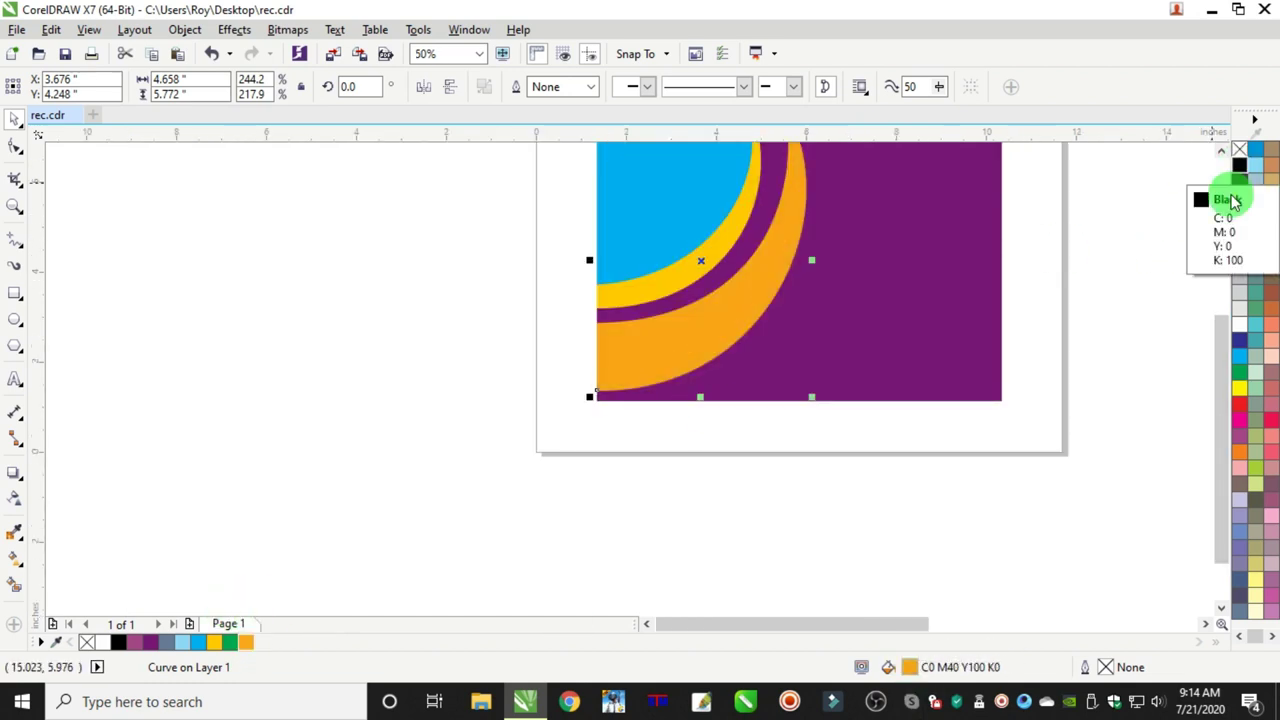
- Darken the outermost shape's fill to C0 M50 Y100 K5
double_click(912, 668)
left_click_drag(560, 215, 680, 215)
type("5")
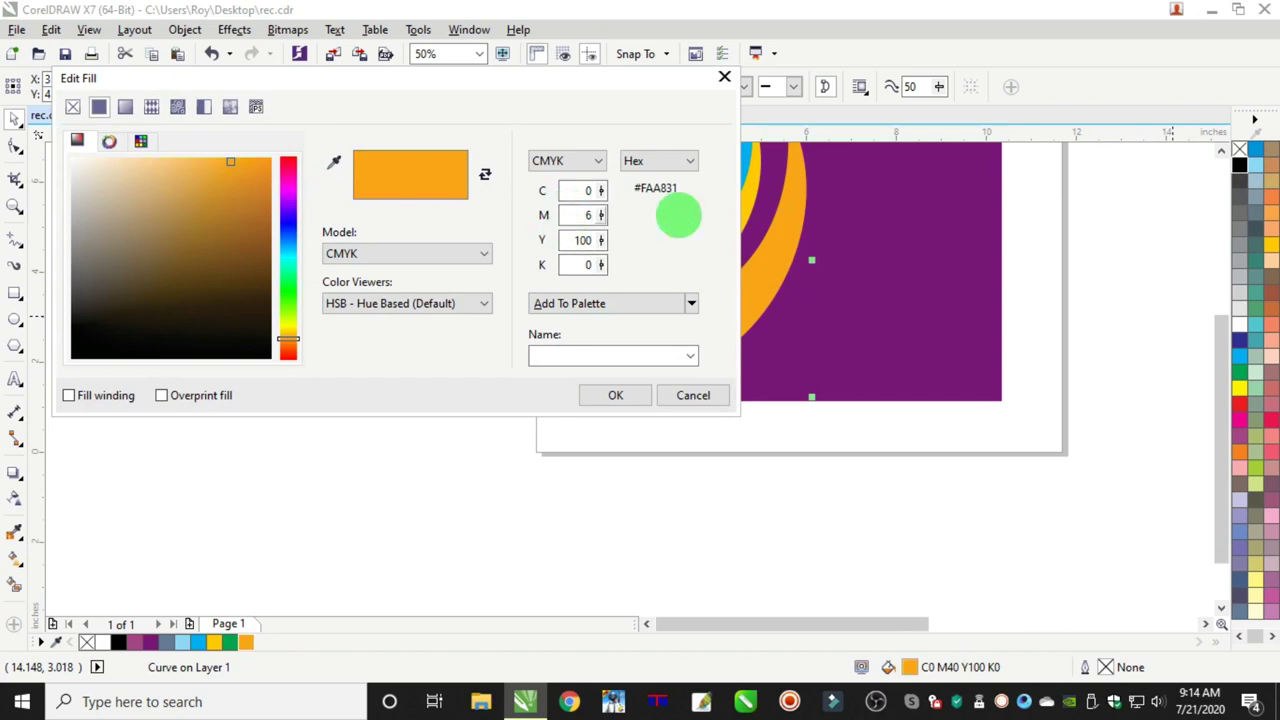
type("0")
key("Tab")
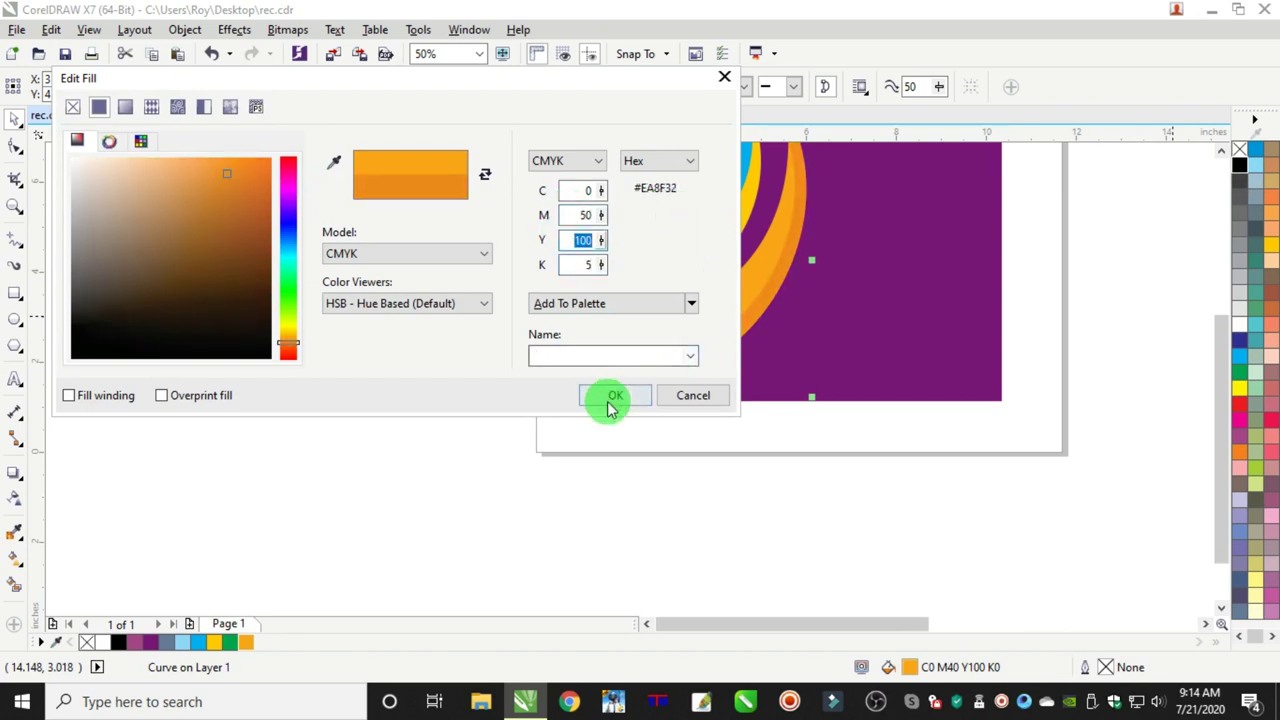
left_click(613, 398)
left_click(762, 524)
scroll(705, 355, "up", 1)
scroll(709, 366, "down", 3)
scroll(730, 340, "up", 2)
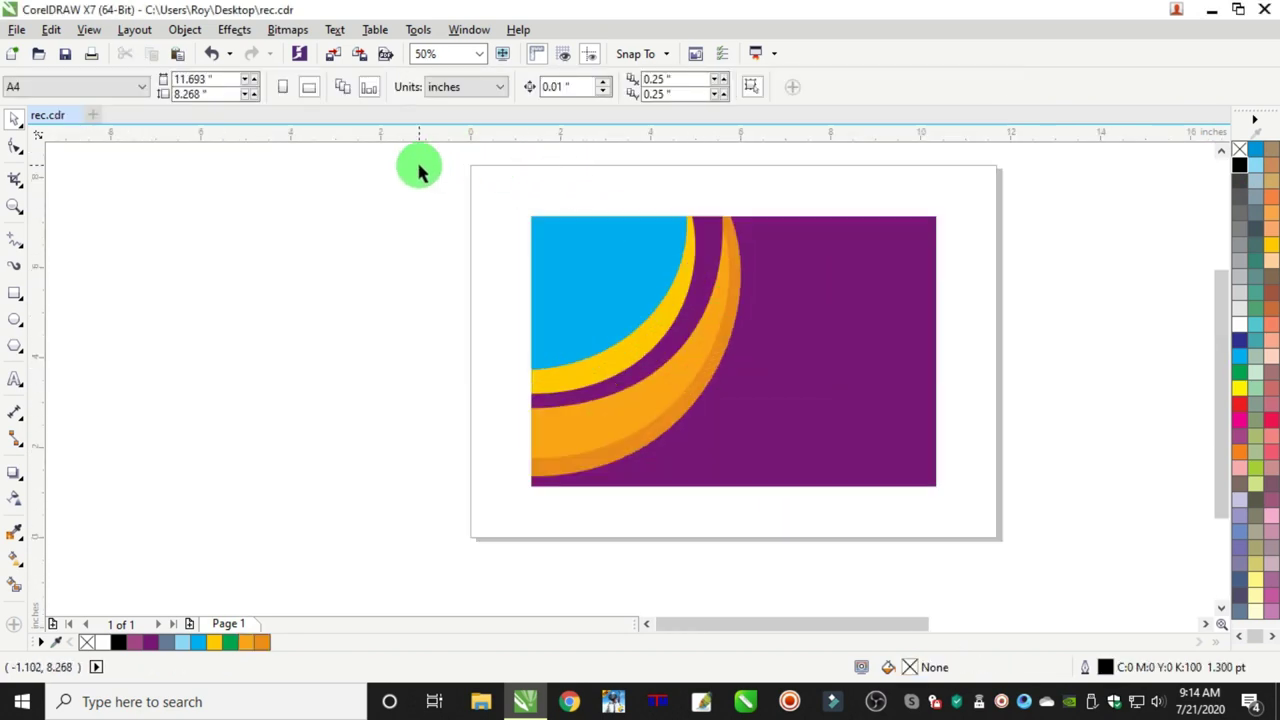
- Scale all the corner shapes down together to about 4.25 × 5.26 inches
left_click_drag(419, 166, 830, 566)
left_click_drag(750, 484, 775, 461)
left_click(392, 390)
- Bring the phone picture over from the pasteboard and place it just outside the page's left edge
scroll(394, 506, "down", 2)
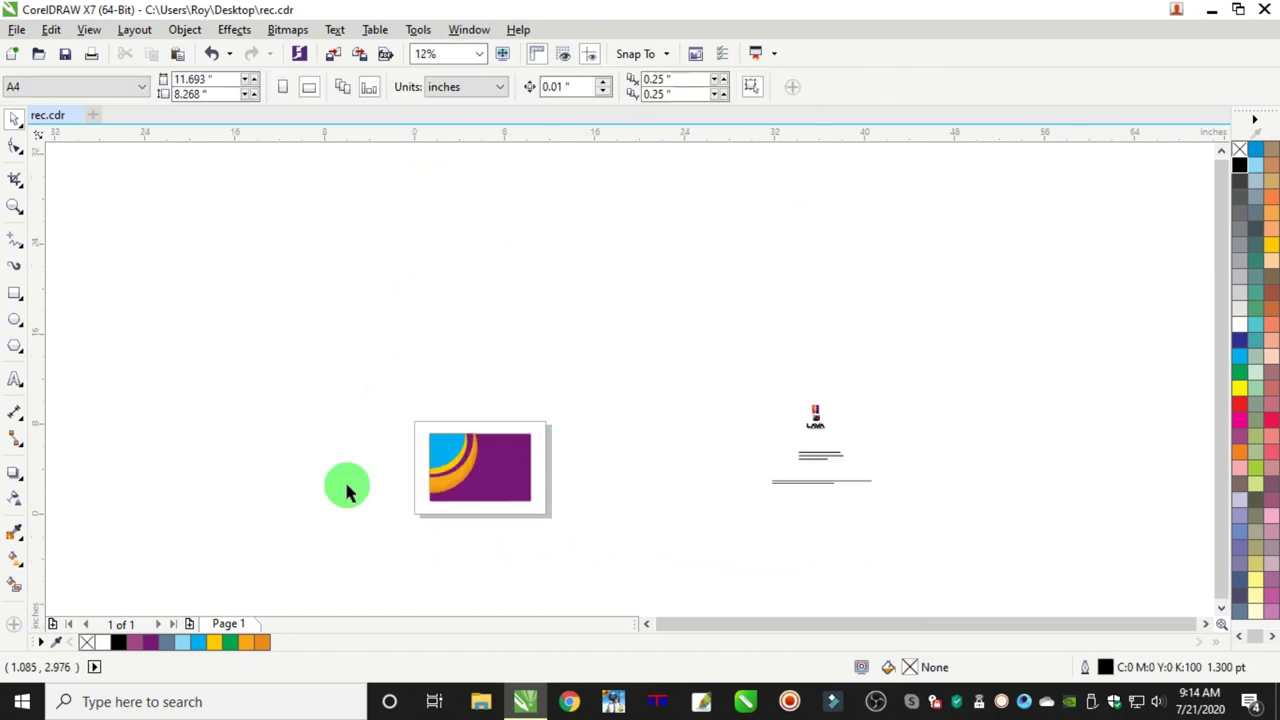
scroll(416, 480, "up", 1)
scroll(774, 394, "down", 1)
left_click_drag(994, 369, 679, 469)
scroll(613, 424, "up", 1)
left_click(640, 395)
left_click(551, 363)
left_click_drag(596, 388, 478, 351)
- Group the six background shapes, the purple rectangle and its corner bands, into one object
left_click_drag(566, 328, 832, 510)
right_click(653, 435)
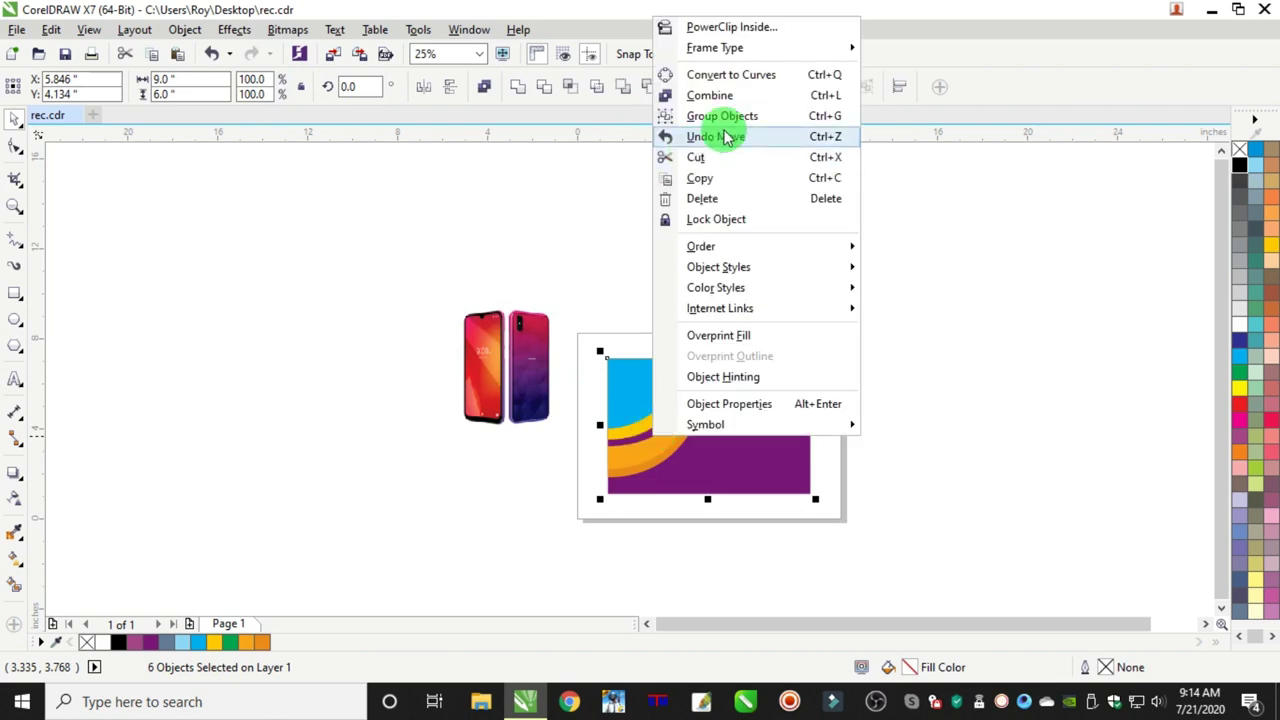
left_click(705, 137)
- Place the phone picture over the colored bands on the card's left side, scaled to about 3.89 × 4.73 inches
scroll(660, 410, "up", 2)
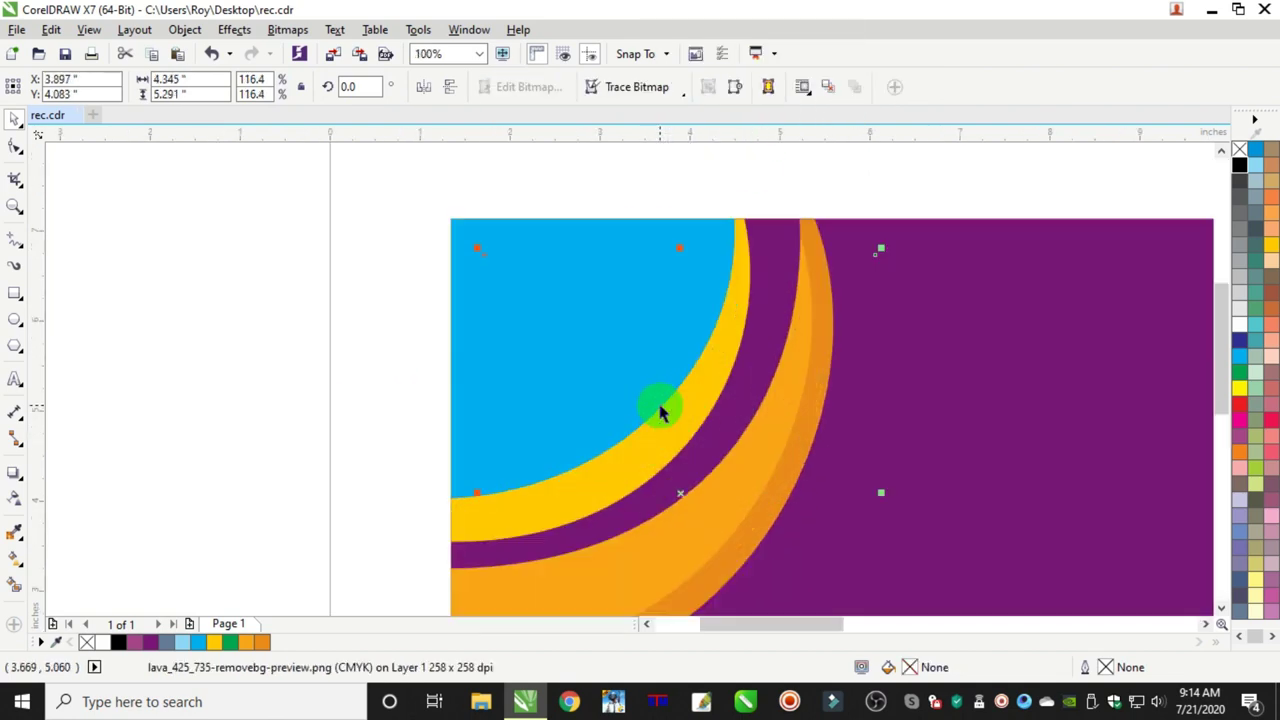
scroll(675, 400, "down", 2)
scroll(715, 430, "up", 1)
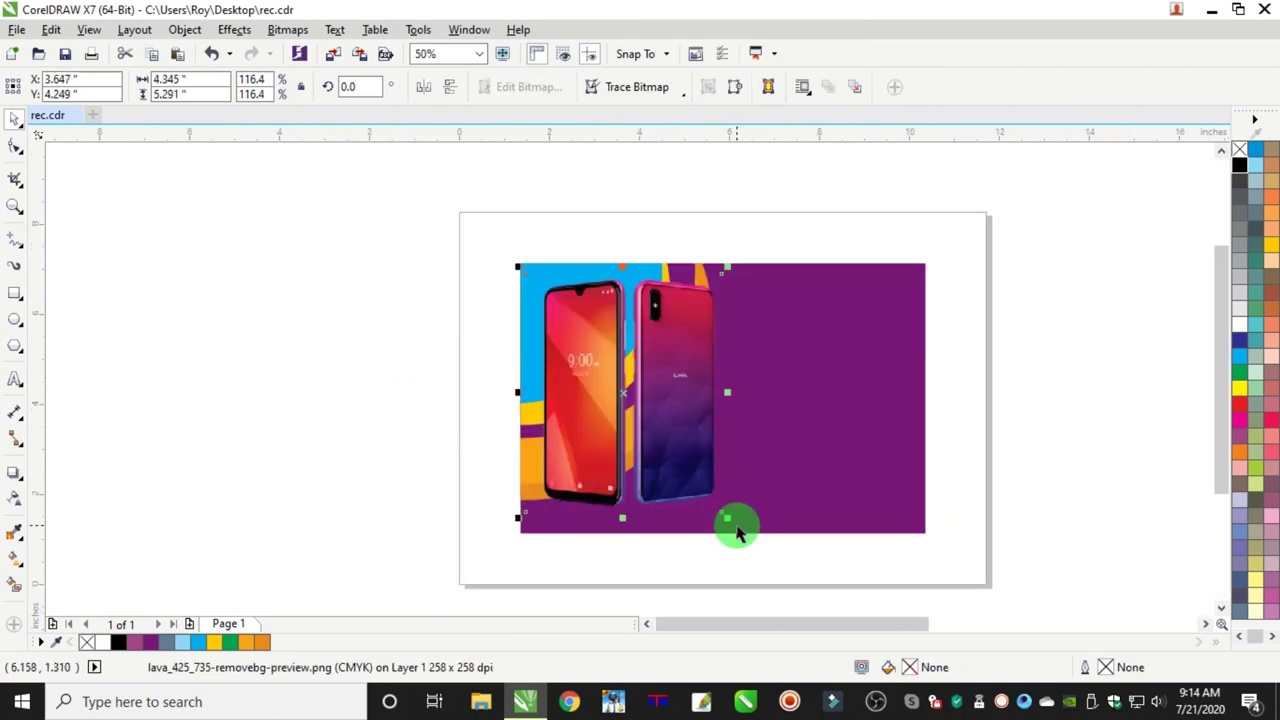
left_click_drag(727, 518, 705, 494)
left_click_drag(651, 416, 848, 457)
left_click_drag(848, 457, 615, 427)
left_click_drag(615, 425, 640, 427)
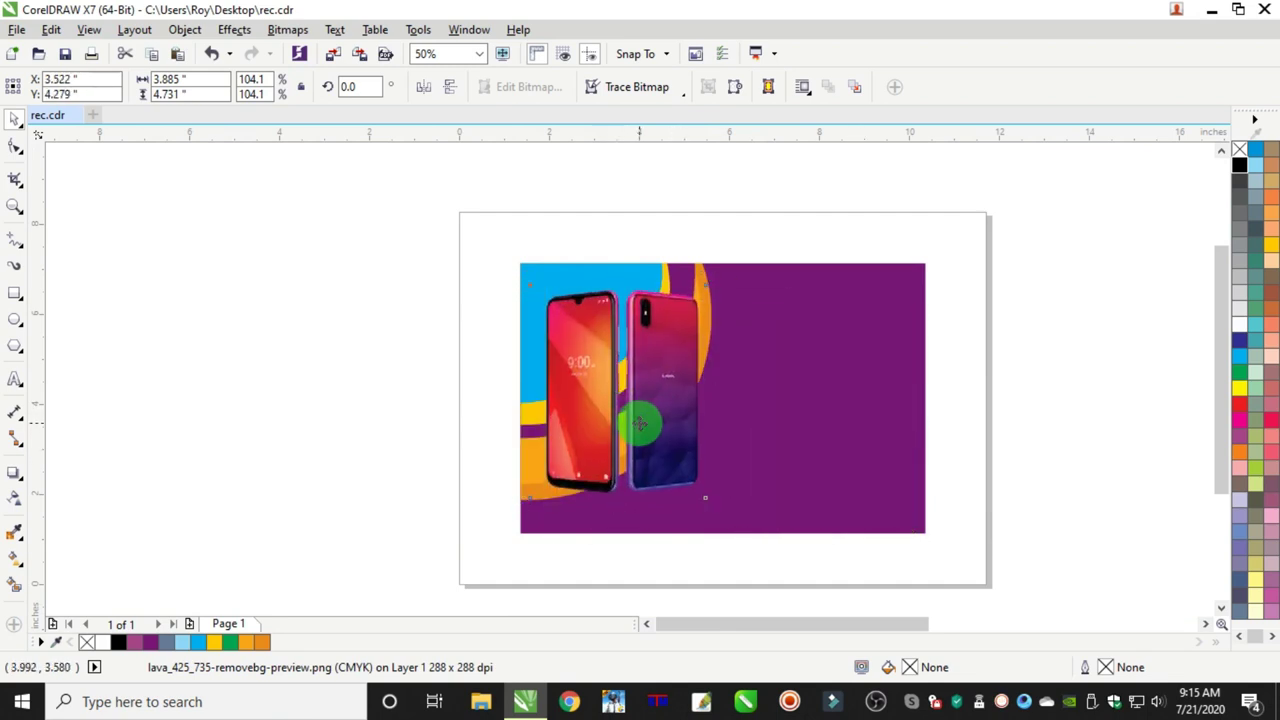
left_click(360, 330)
- Draw a white rectangle without outline, about 9 × 2.19 inches, across the full width of the card's lower half
left_click(12, 293)
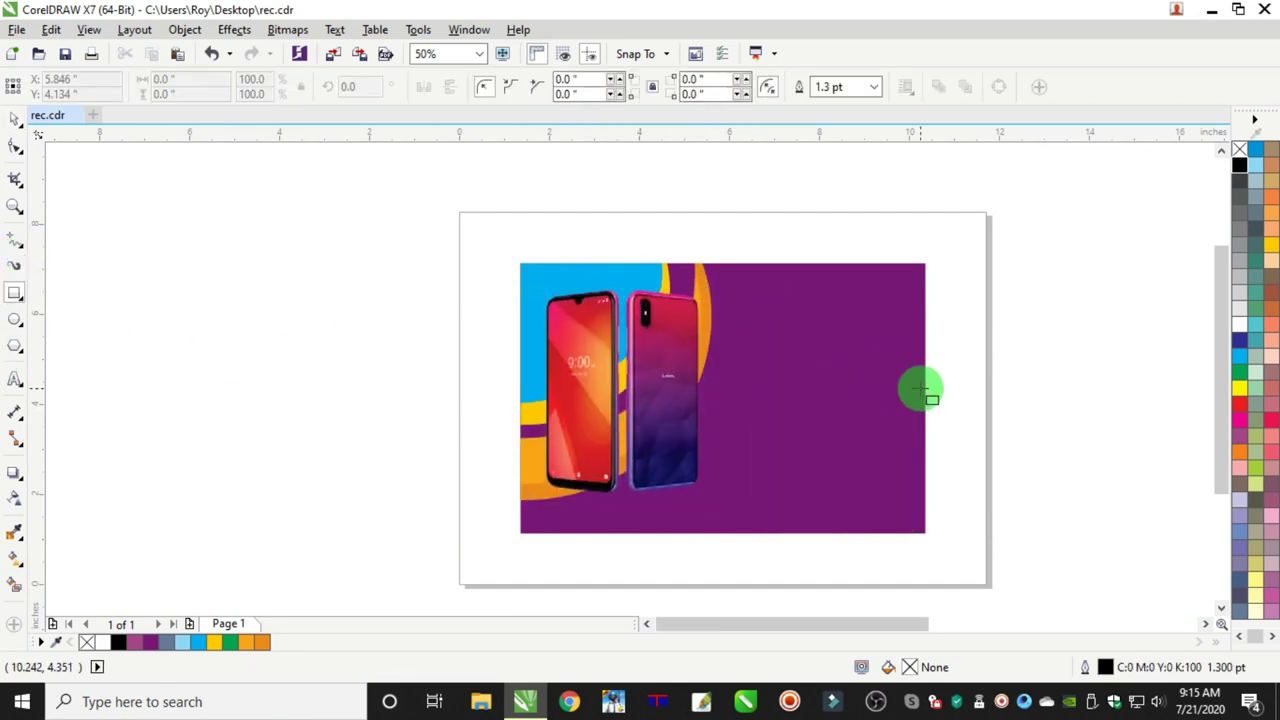
left_click_drag(928, 385, 513, 494)
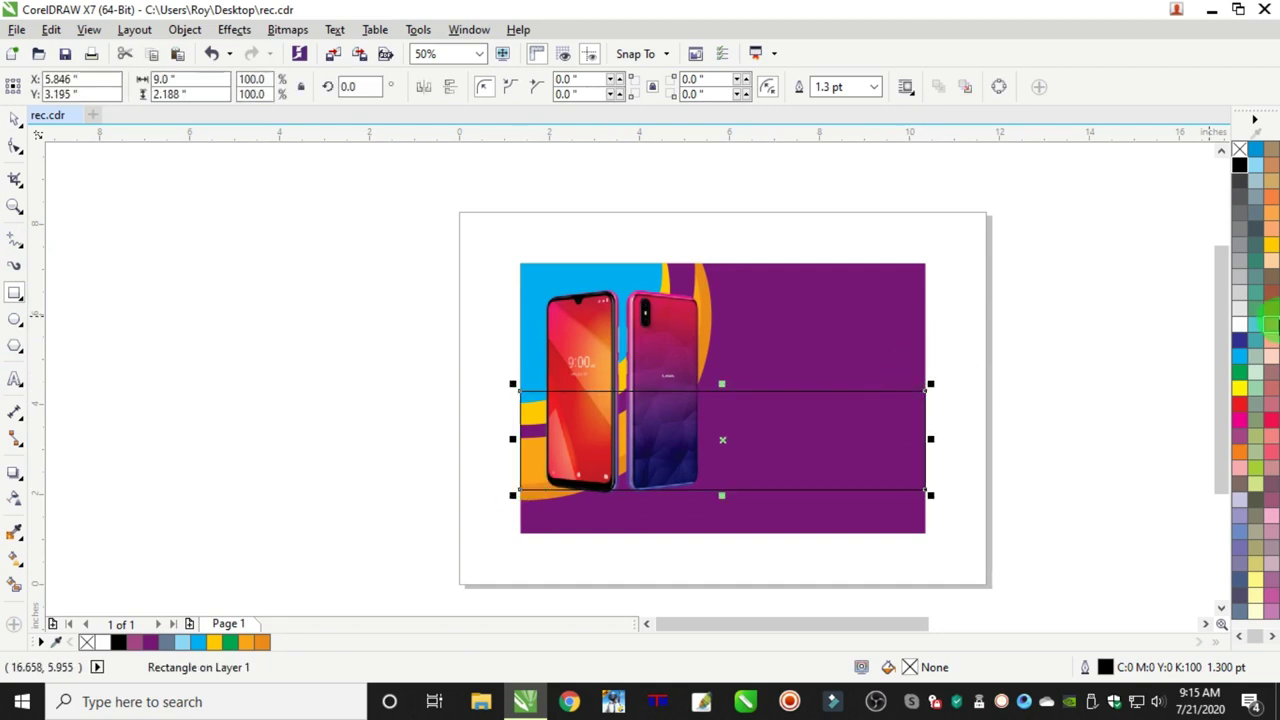
left_click(1240, 330)
right_click(1240, 148)
left_click(15, 120)
left_click(1046, 220)
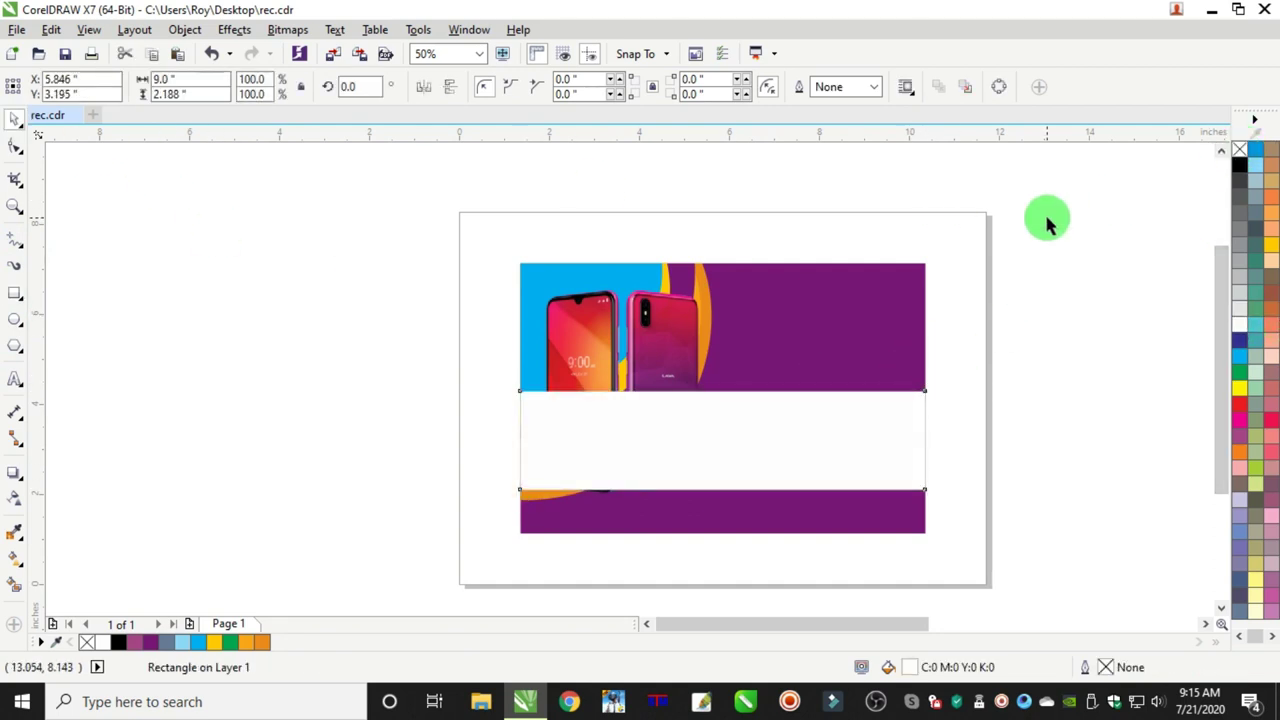
- Bring the phone picture in front of the white rectangle, keeping it in its place
left_click_drag(676, 367, 664, 280)
key("ctrl+z")
key("shift+Page_Up")
left_click(1036, 308)
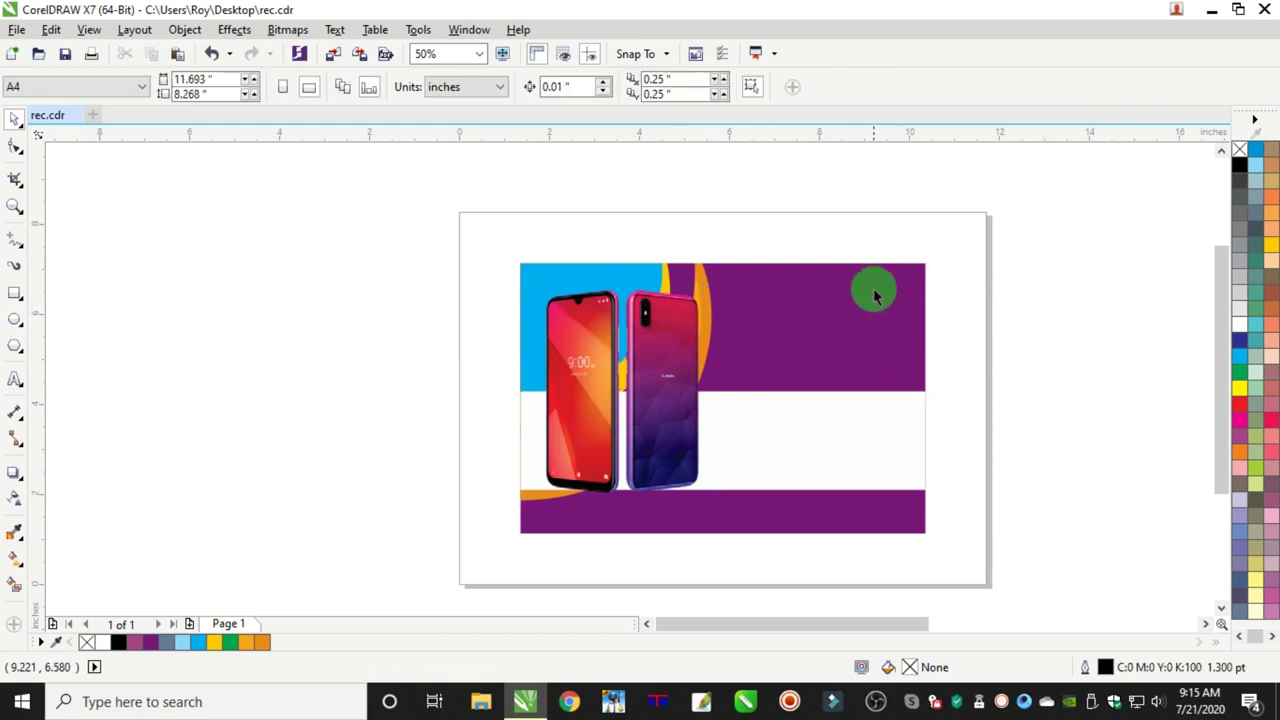
- Ungroup all objects of the background group, leaving it in its original position
left_click_drag(875, 290, 932, 240)
key("ctrl+z")
left_click(184, 30)
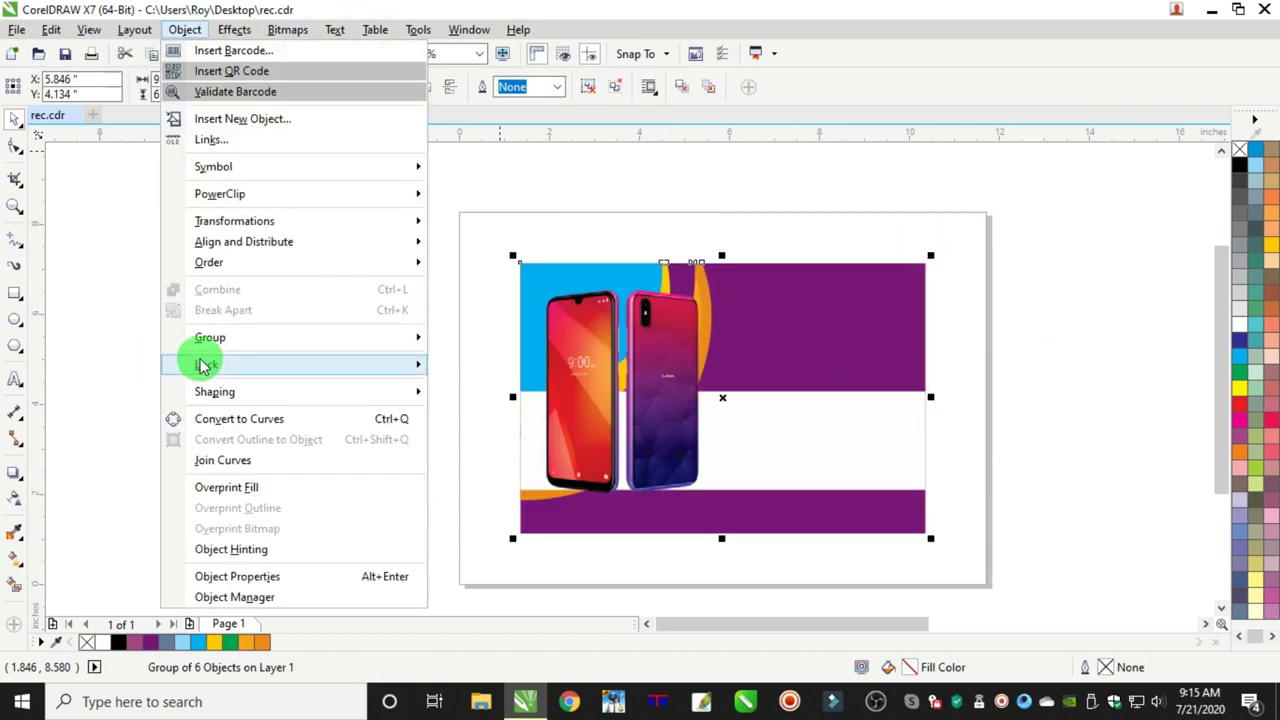
mouse_move(235, 337)
left_click(490, 379)
- Bring the corner bands and the phone picture in front of the white rectangle
left_click_drag(362, 168, 766, 563)
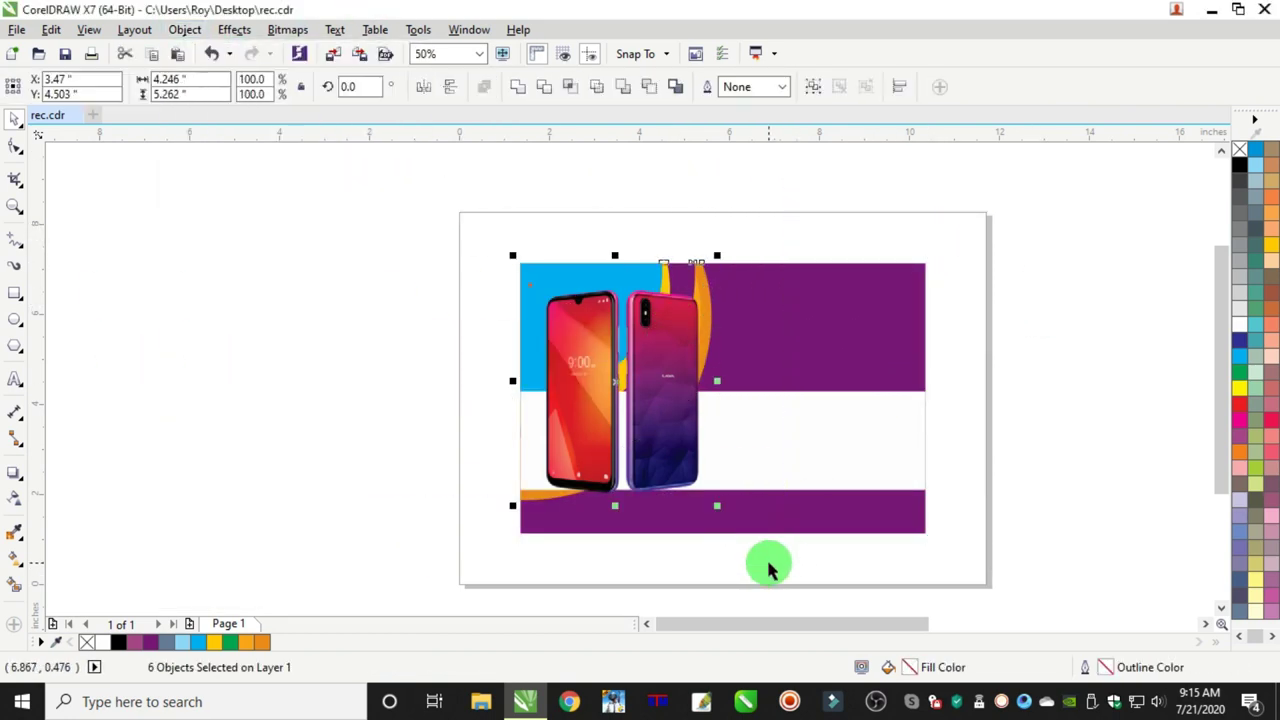
left_click(1037, 323)
left_click(854, 438)
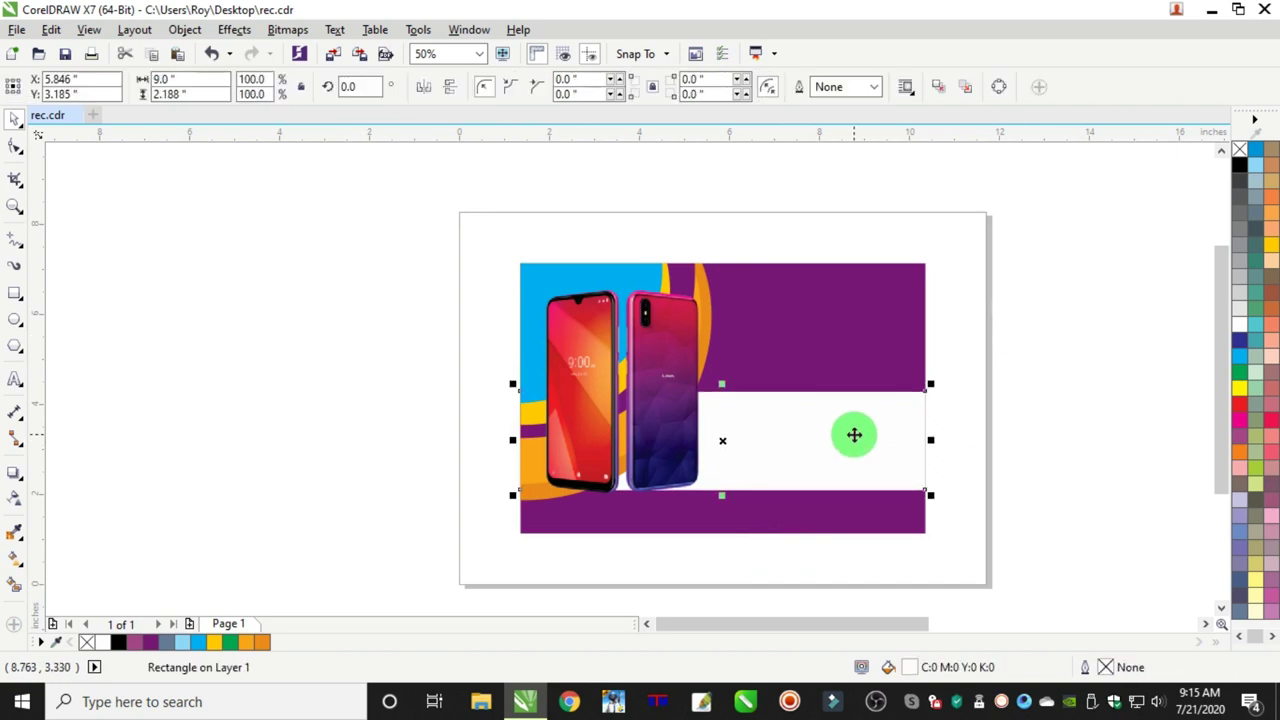
key("Escape")
- Enlarge the phone picture slightly so it reaches a little further down the card
left_click(657, 371)
left_click_drag(700, 509, 717, 521)
left_click(1037, 392)
- Move the two-line "Discover the state-of-the-art world" text from the pasteboard to the card and fill it white
scroll(1123, 448, "down", 2)
scroll(1123, 448, "up", 1)
left_click_drag(1048, 408, 391, 459)
scroll(391, 459, "up", 3)
left_click(1240, 325)
- Position the "Discover the state-of-the-art world" text in the purple strip below the white rectangle and narrow it slightly to fit
left_click_drag(562, 457, 560, 371)
scroll(557, 370, "down", 2)
scroll(455, 380, "up", 2)
left_click_drag(455, 387, 423, 331)
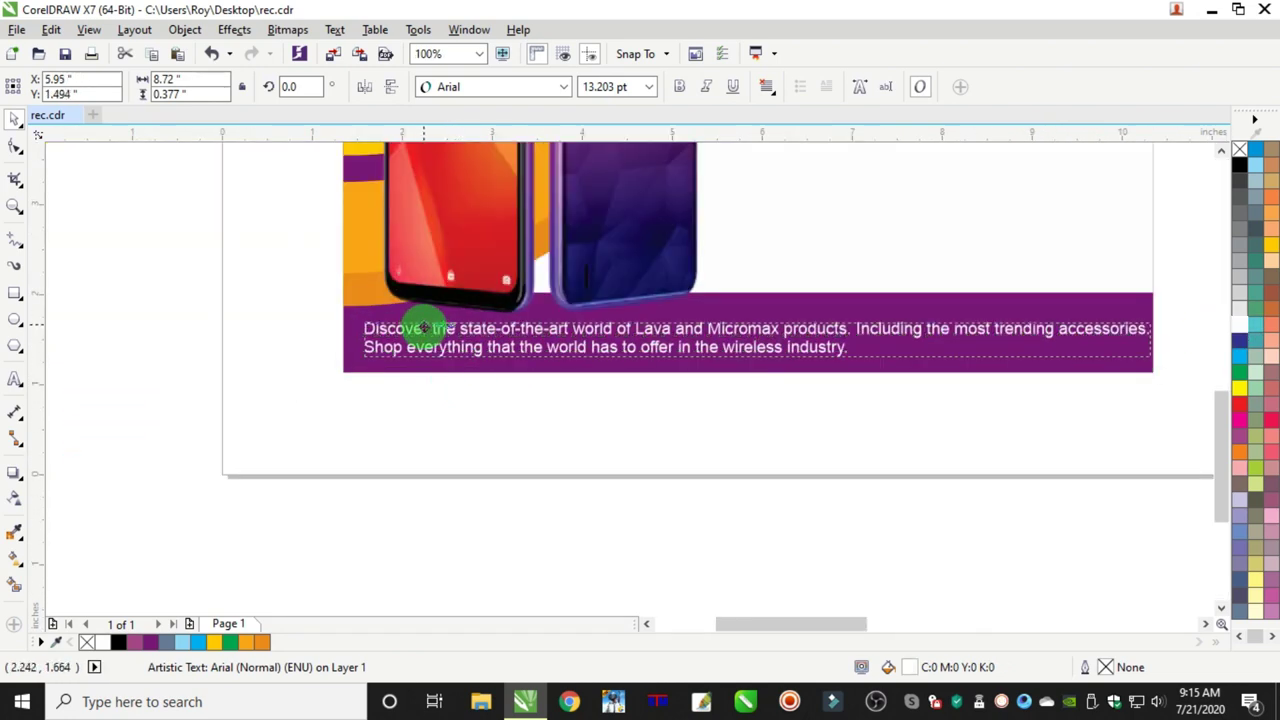
left_click_drag(1158, 340, 1143, 341)
left_click(977, 463)
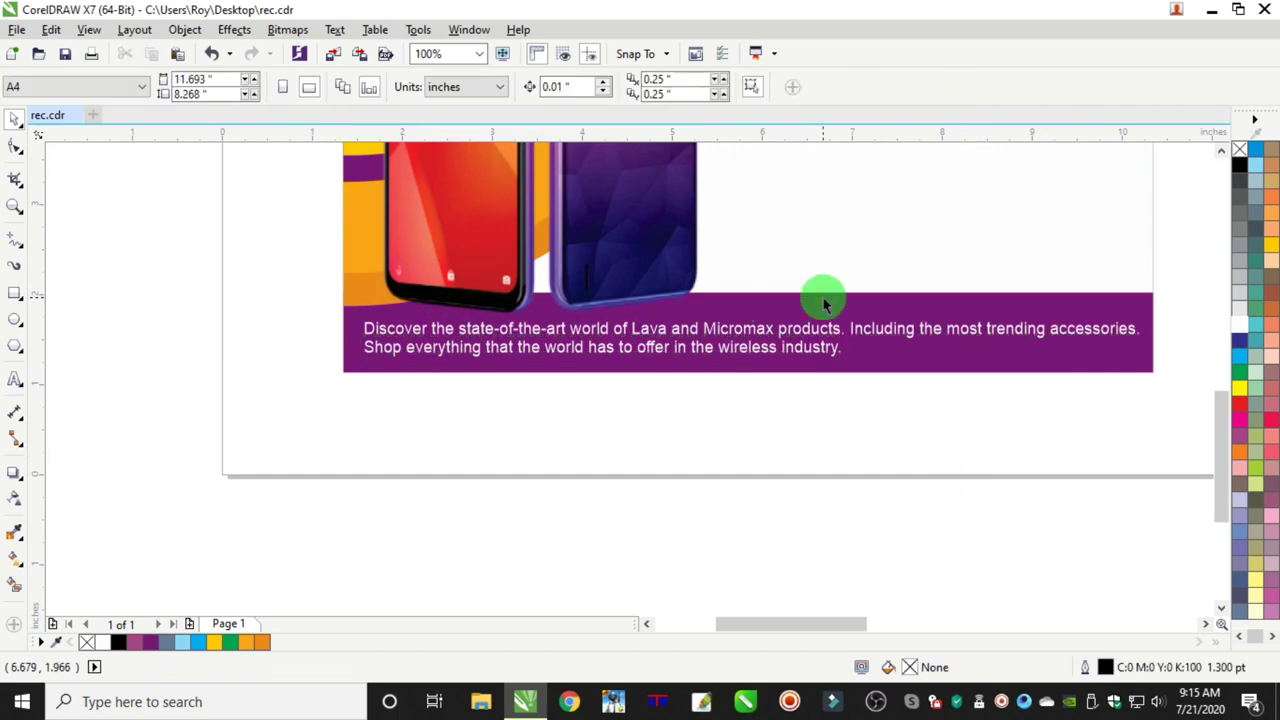
- Extend the white rectangle's lower edge slightly down toward the two-line text
left_click(815, 295)
scroll(931, 294, "down", 2)
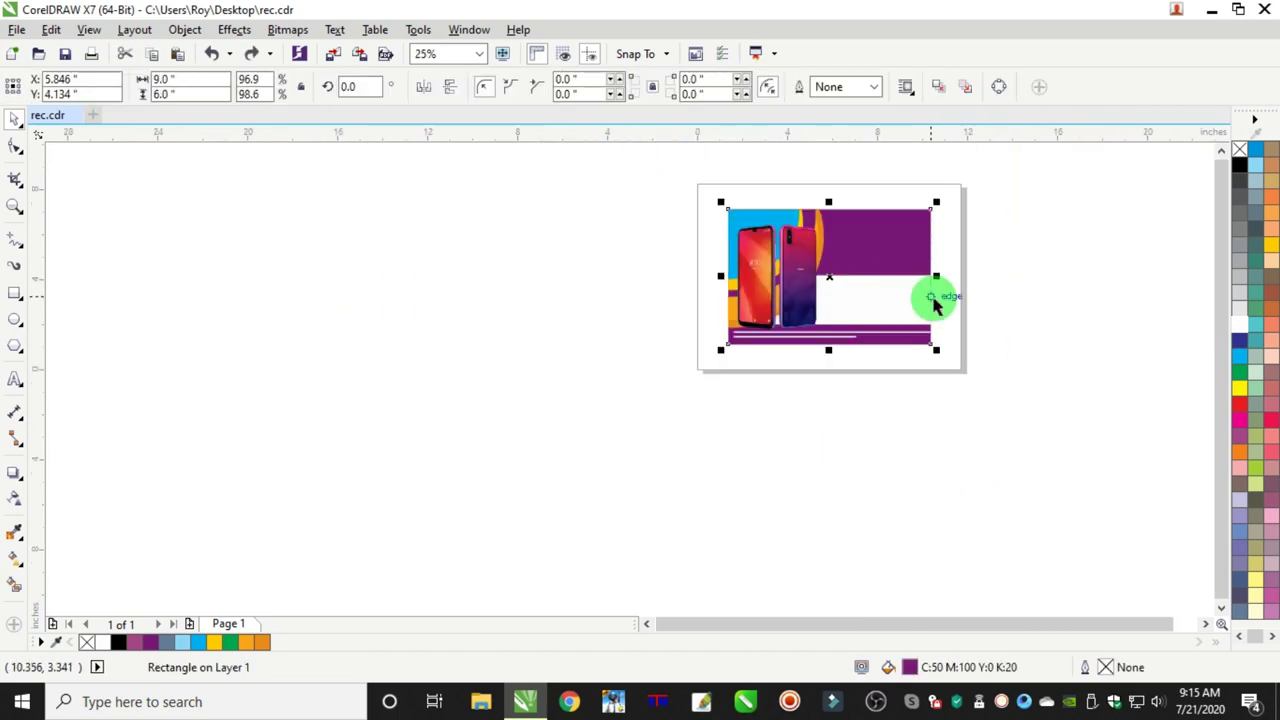
scroll(943, 275, "up", 1)
left_click(757, 386)
scroll(709, 391, "up", 1)
left_click_drag(709, 391, 720, 401)
scroll(1078, 268, "down", 1)
left_click(1077, 266)
- Apply a linear fountain fill to the purple background rectangle from its lower edge up to its upper edge, with purple as the end color
scroll(1080, 264, "down", 1)
scroll(856, 300, "up", 1)
left_click(798, 284)
left_click(16, 559)
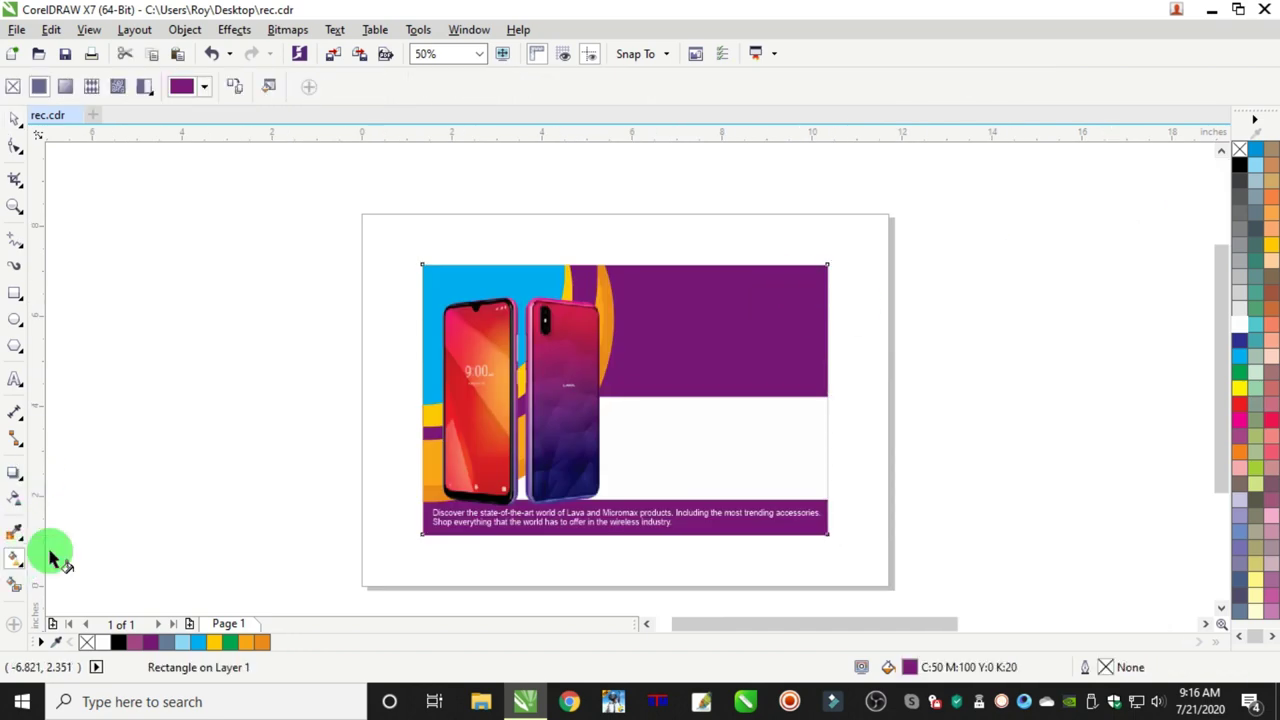
left_click_drag(728, 532, 753, 263)
left_click(151, 643)
- Add a color node at 79% of the background's fountain fill and set it to dark purple #470A46
double_click(749, 314)
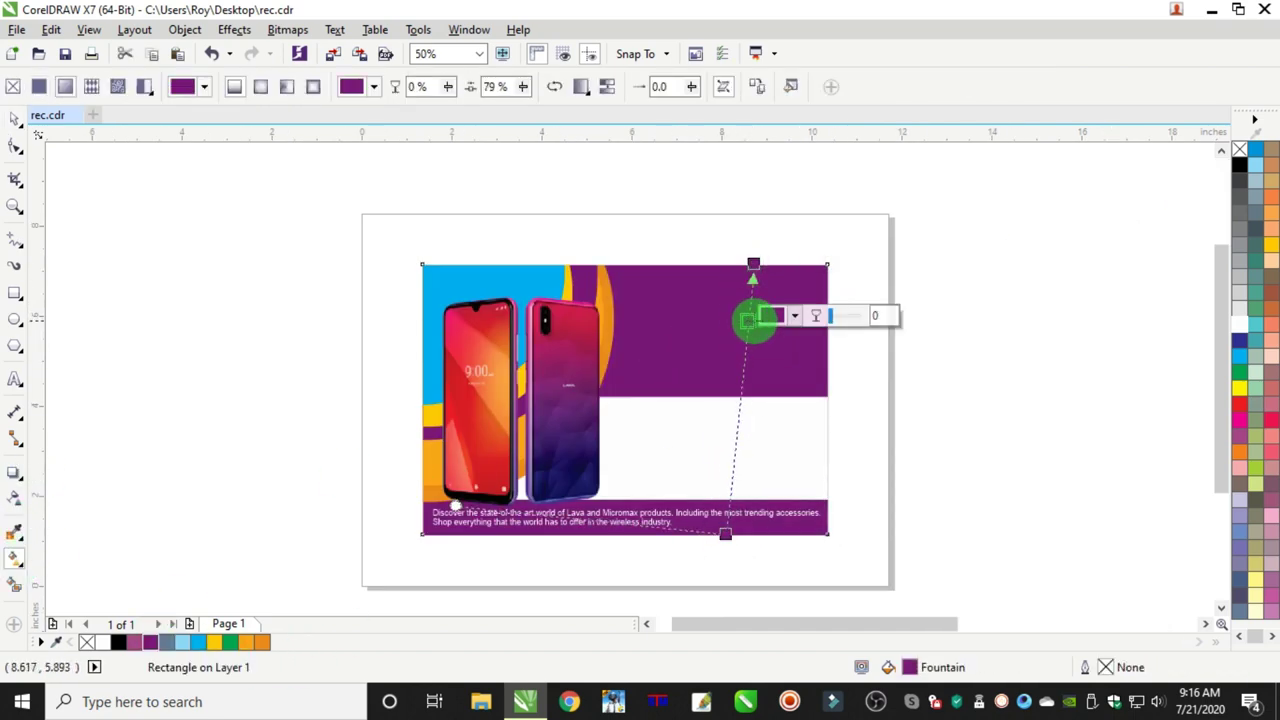
left_click(794, 316)
left_click_drag(855, 448, 865, 483)
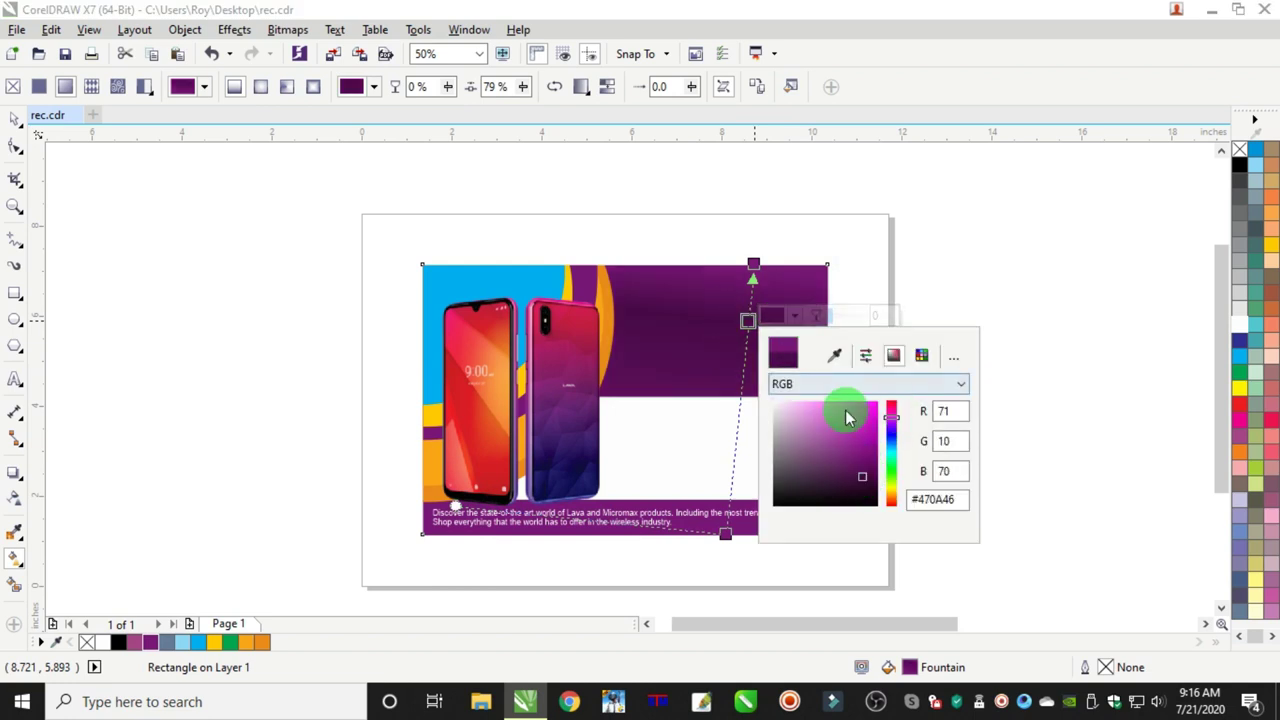
- Add a second dark purple color node at 60% of the background's fountain fill
left_click(744, 351)
double_click(744, 353)
left_click_drag(744, 353, 743, 372)
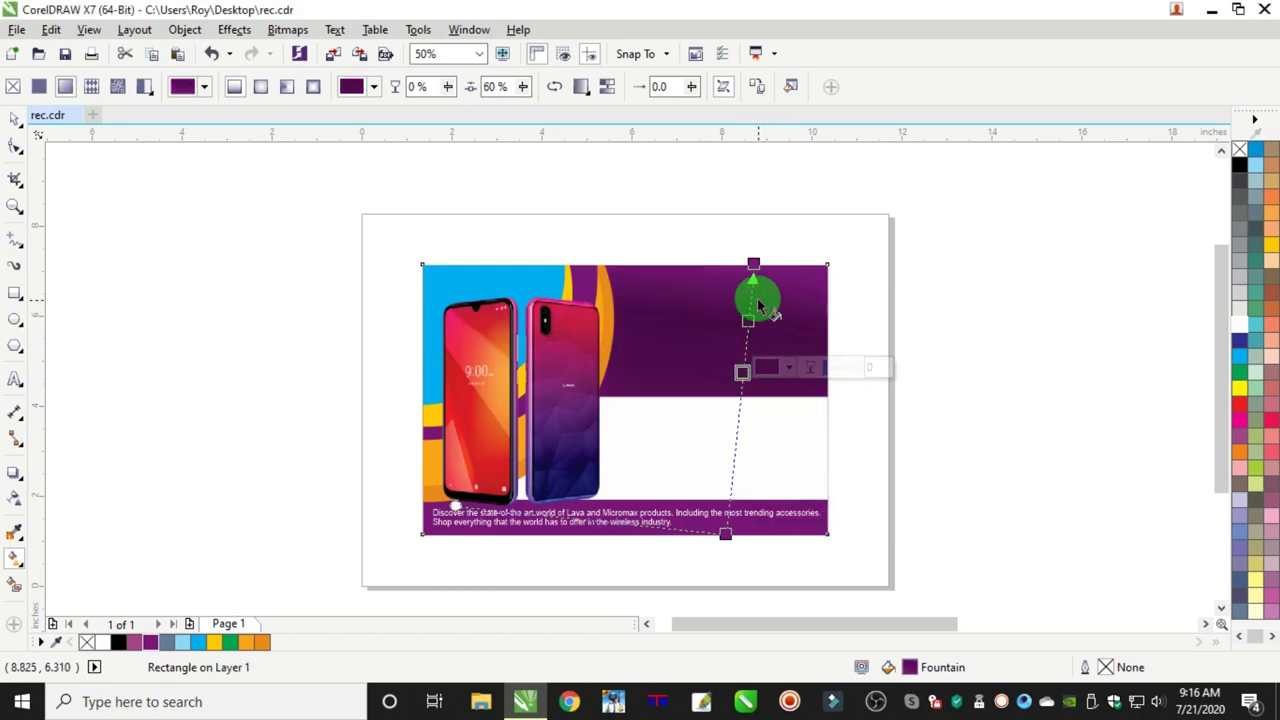
- Move the fountain fill's ends so the background gradient runs diagonally toward the upper-right corner, and shift its lower dark node
left_click_drag(726, 534, 601, 556)
left_click_drag(754, 264, 782, 257)
left_click_drag(708, 380, 699, 395)
left_click(17, 118)
left_click(295, 295)
- Draw a rectangle about 2.01 by 2.05 inches inside the white band, just beside the phone picture
scroll(296, 296, "down", 2)
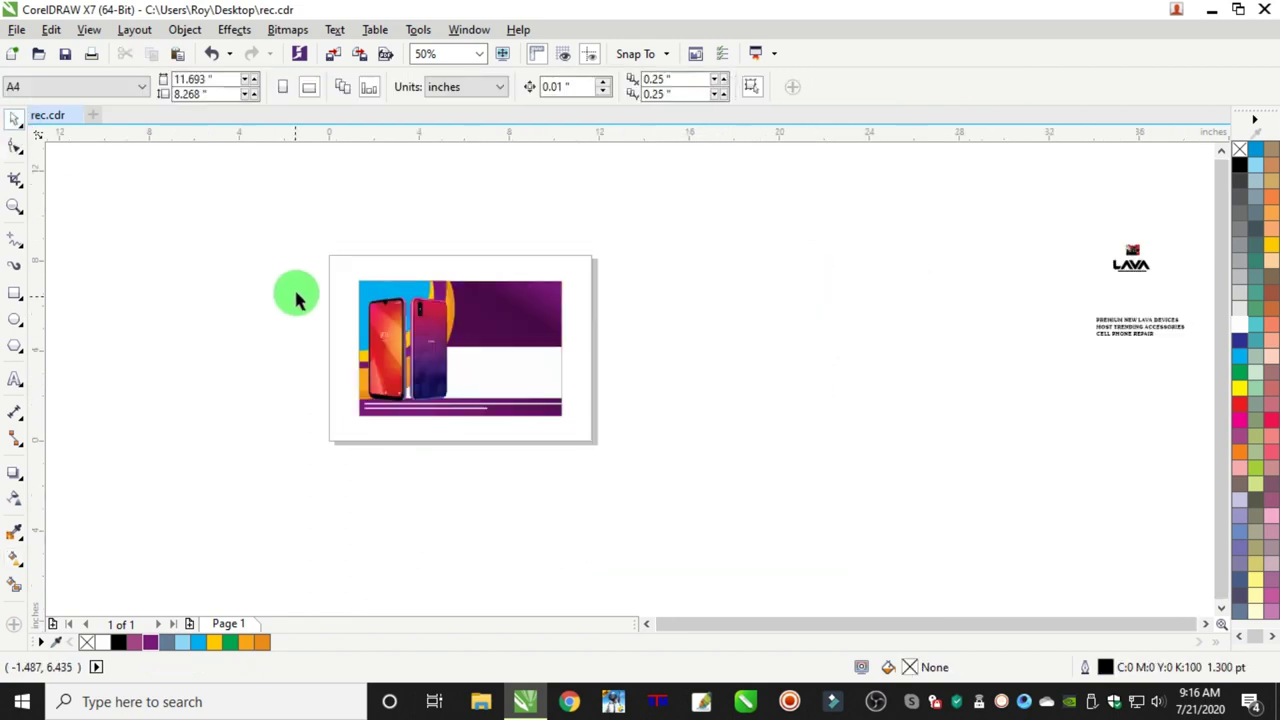
scroll(347, 297, "up", 1)
scroll(426, 366, "up", 2)
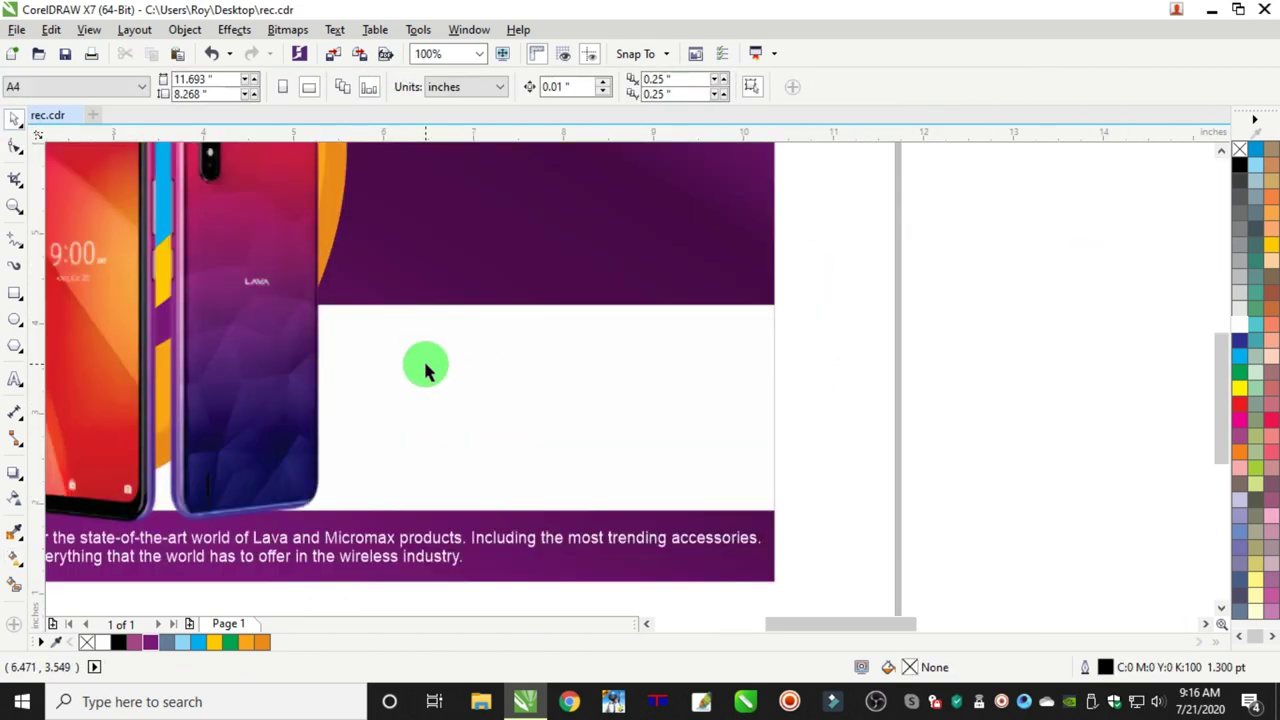
left_click(15, 292)
left_click_drag(333, 314, 514, 498)
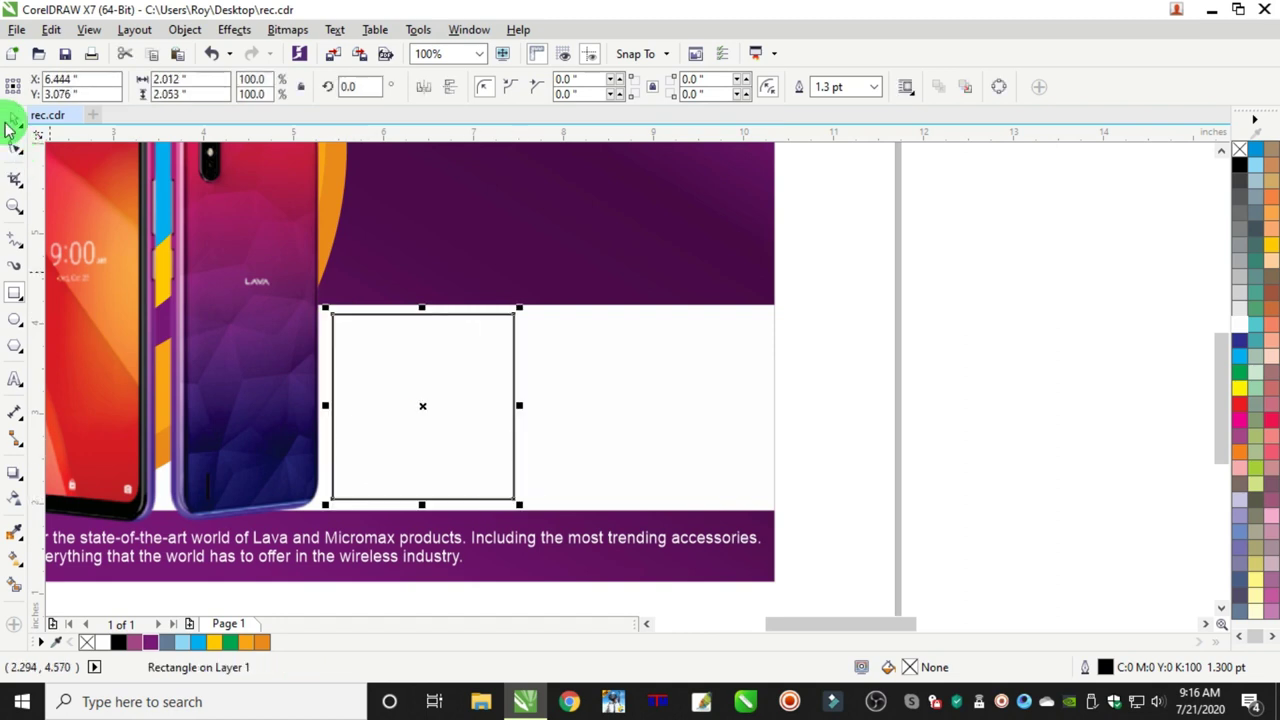
- Remove the new rectangle's outline and fill it dark red with C0 M100 Y100 K50
right_click(1242, 152)
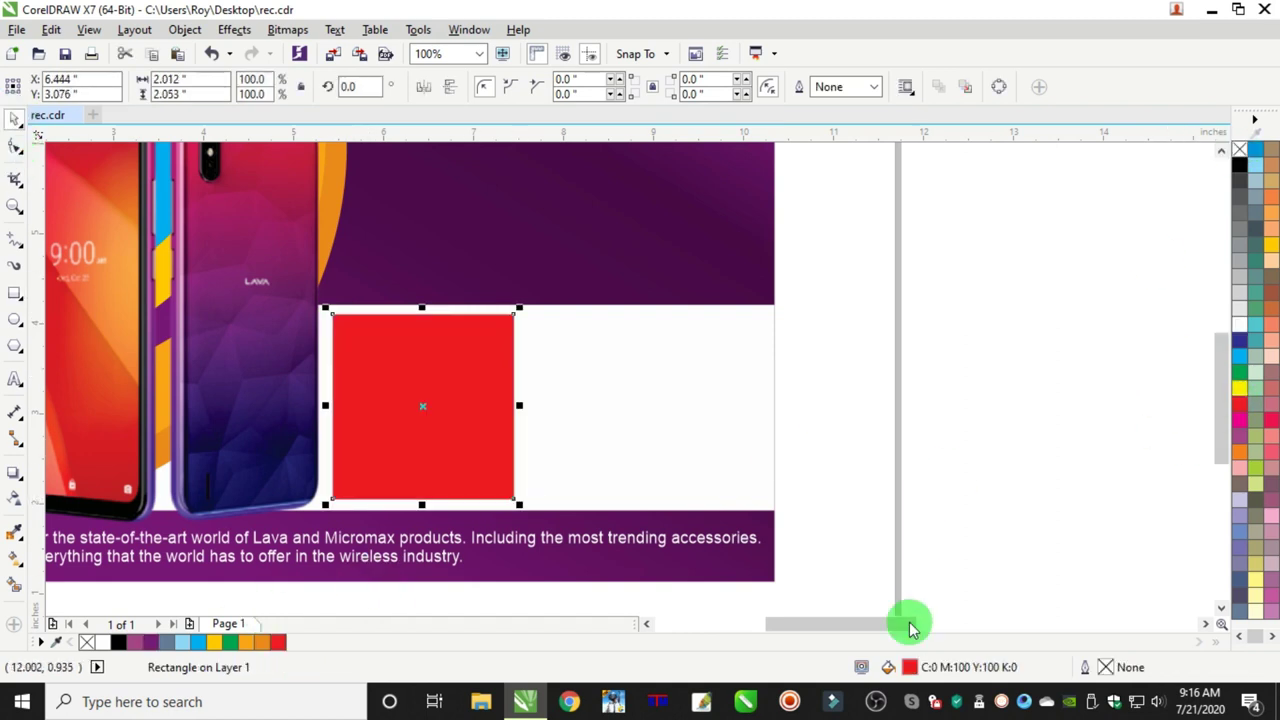
double_click(909, 667)
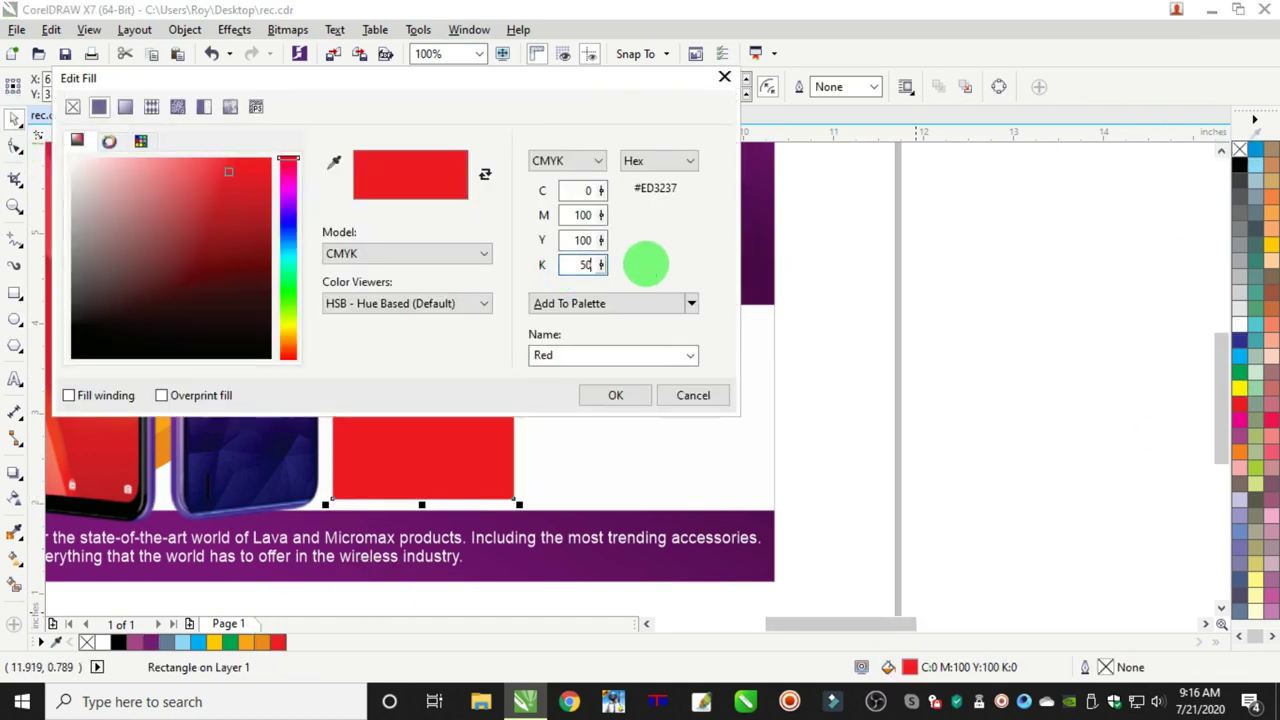
key("Return")
- Place a copy of the dark red rectangle beside the original and widen both together to fill the white band
left_click_drag(434, 384, 621, 386)
right_click(621, 386)
left_click(470, 390, "shift")
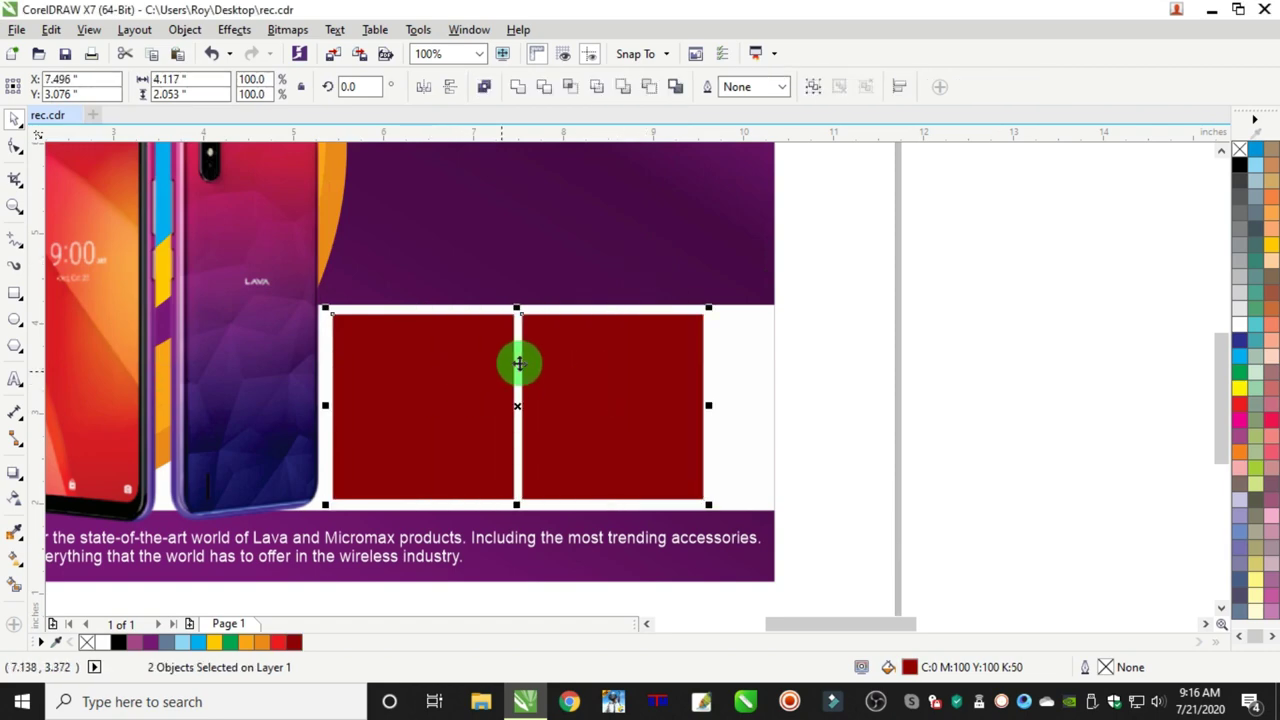
left_click_drag(708, 405, 771, 412)
left_click(904, 382)
- Move the LAVA SMART PHONE logo from outside the page onto the dark red rectangle nearest the phones
scroll(911, 370, "down", 5)
scroll(1116, 354, "up", 3)
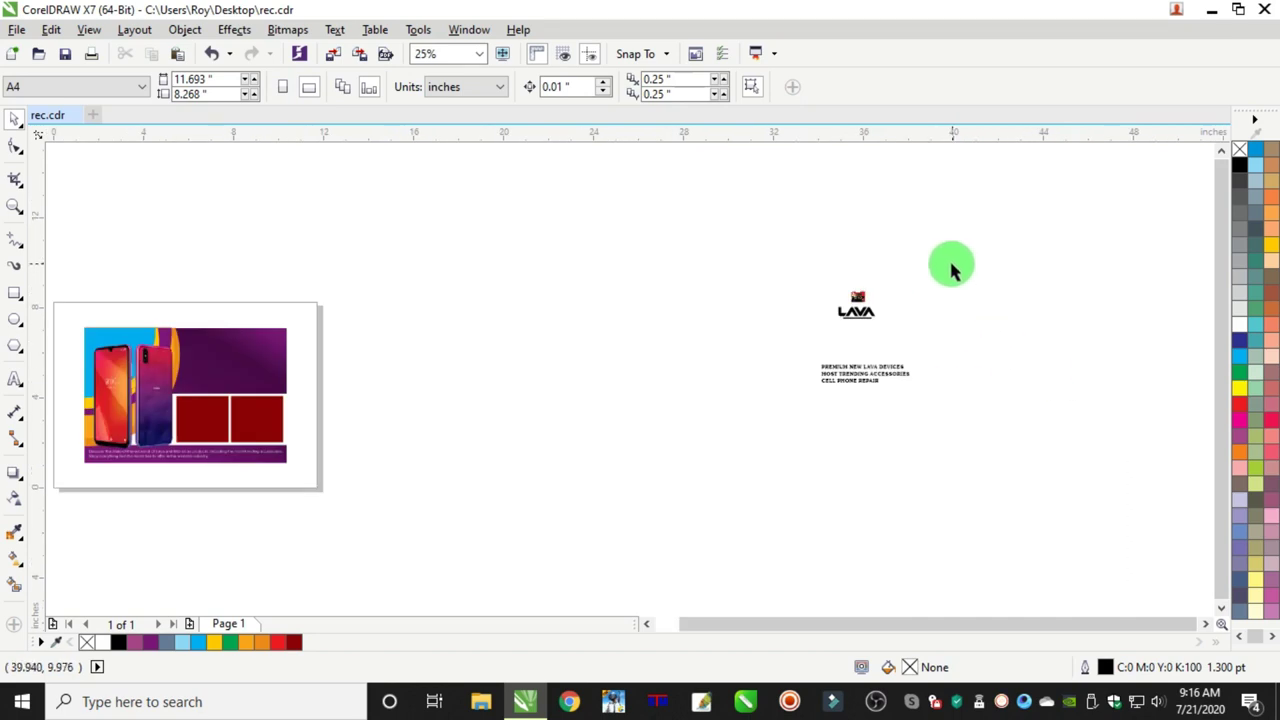
left_click(868, 307)
left_click_drag(865, 308, 294, 412)
scroll(200, 414, "up", 3)
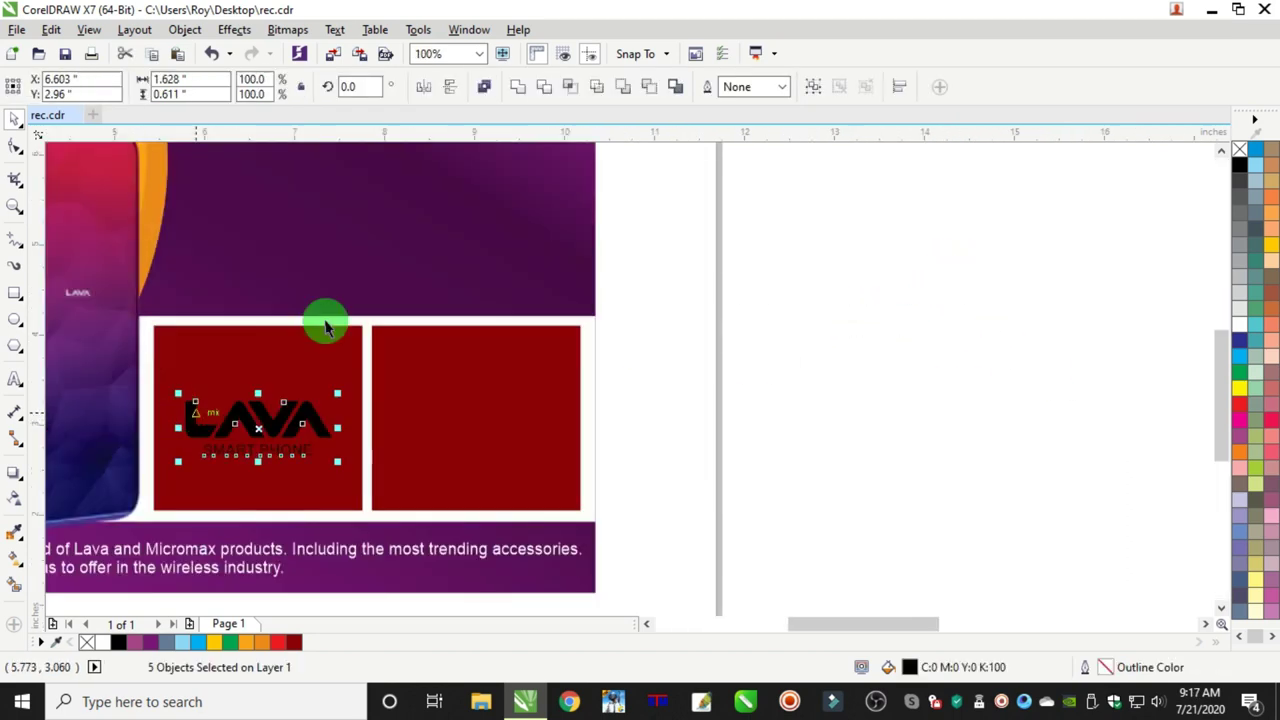
- Color the LAVA SMART PHONE logo white and enlarge it to about 2.01 inches wide
left_click(1241, 330)
scroll(800, 310, "down", 1)
scroll(683, 303, "up", 3)
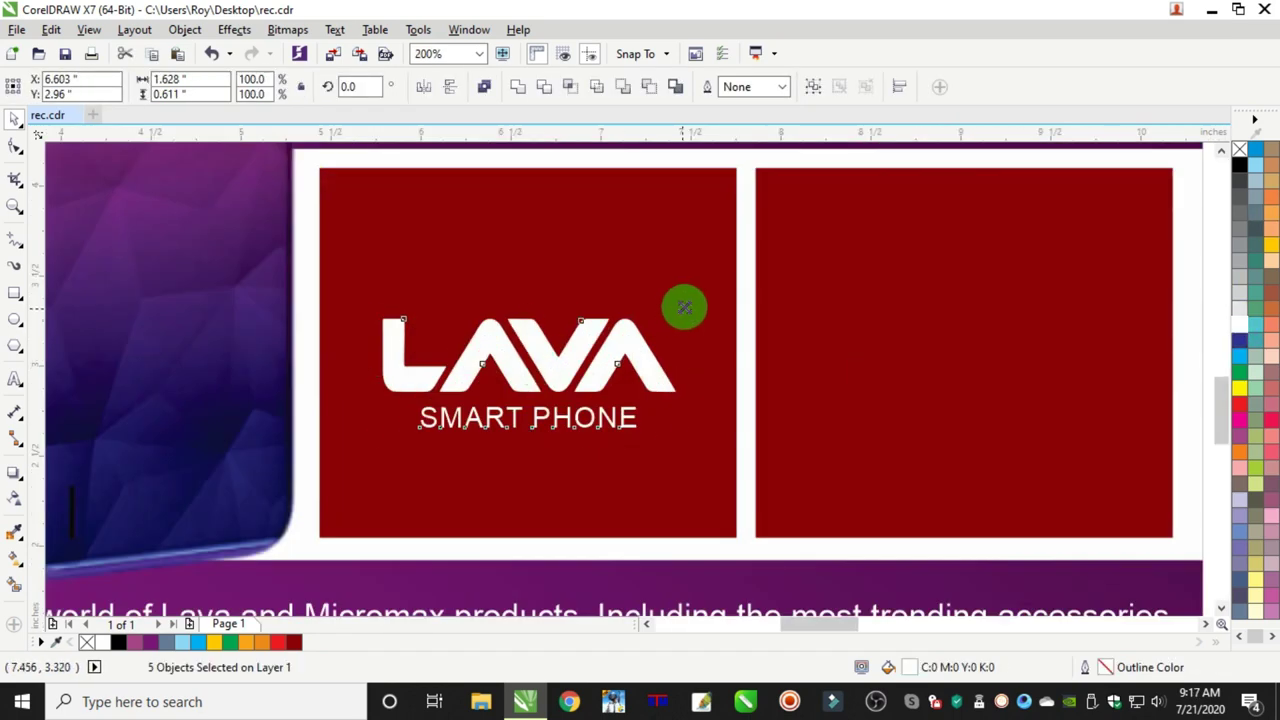
left_click_drag(684, 307, 783, 280)
- Bring the Lava store photo next to the card and enlarge it to about 2.19 inches wide
scroll(1130, 278, "down", 6)
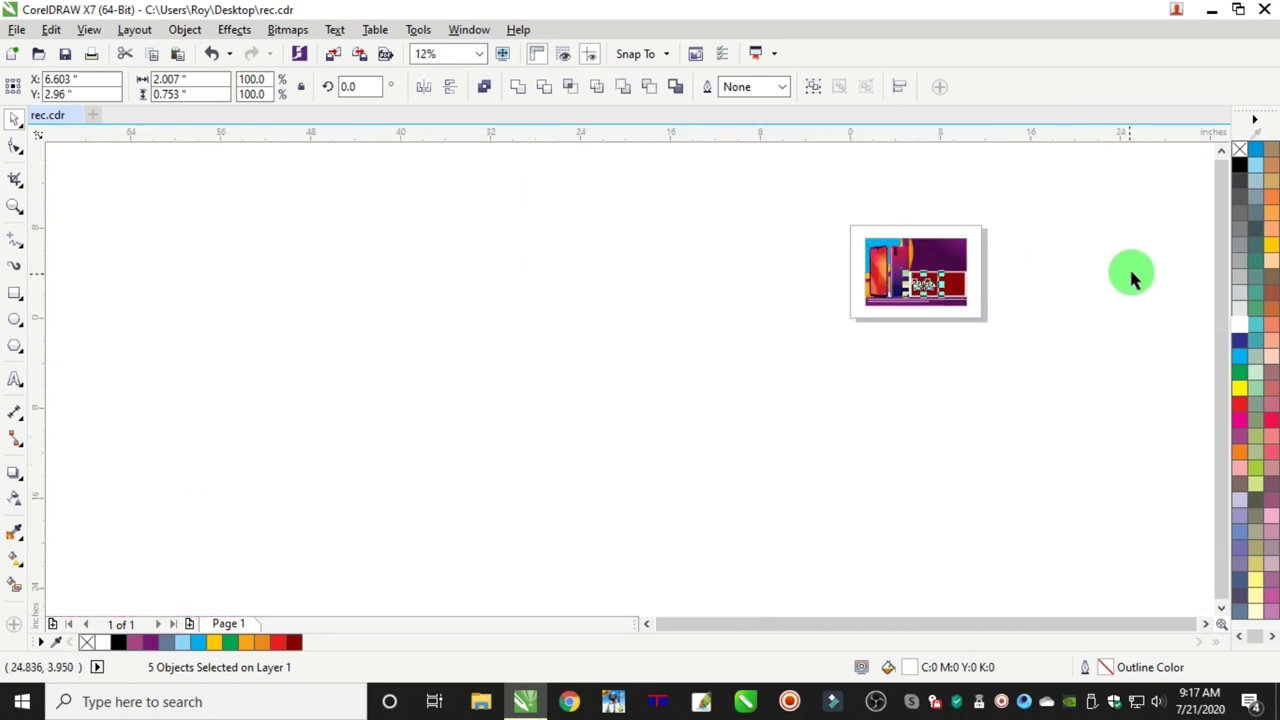
scroll(1150, 279, "down", 2)
scroll(1114, 297, "up", 4)
scroll(1071, 263, "down", 3)
left_click(790, 322)
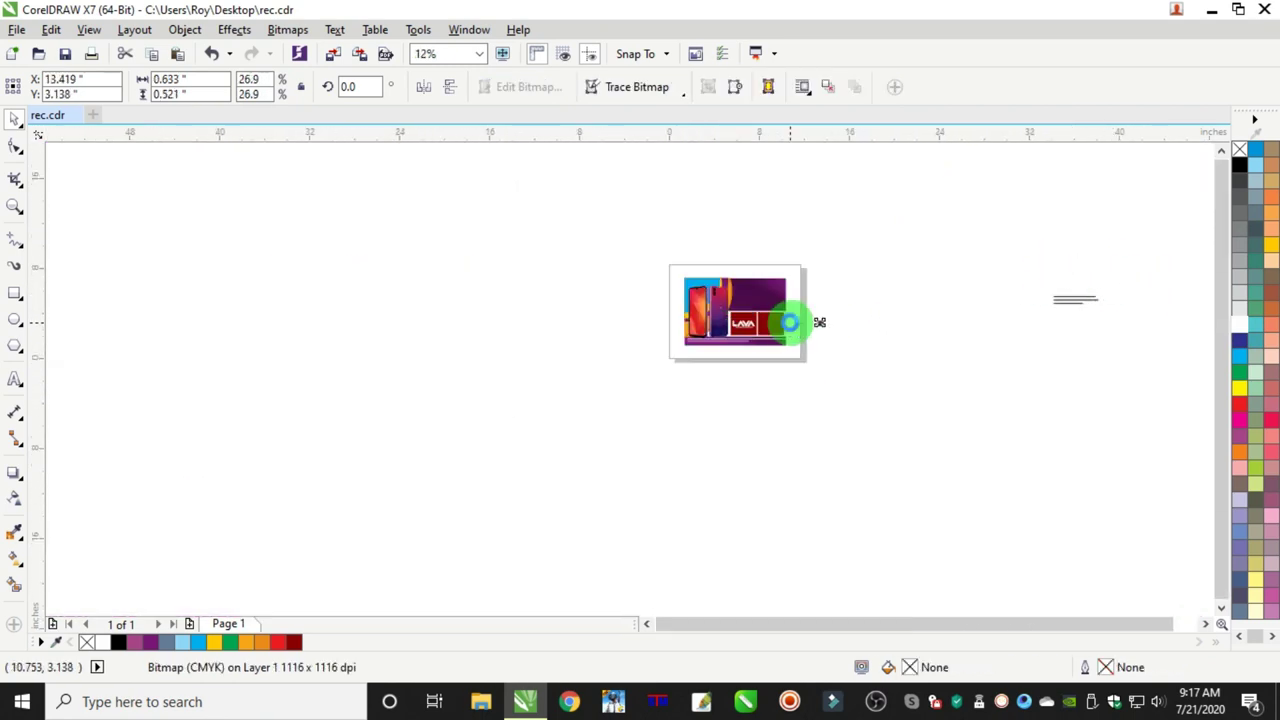
scroll(790, 322, "up", 4)
left_click_drag(986, 349, 852, 466)
- PowerClip the store photo inside the empty dark red rectangle and enlarge it within the frame to cover it fully
left_click(182, 29)
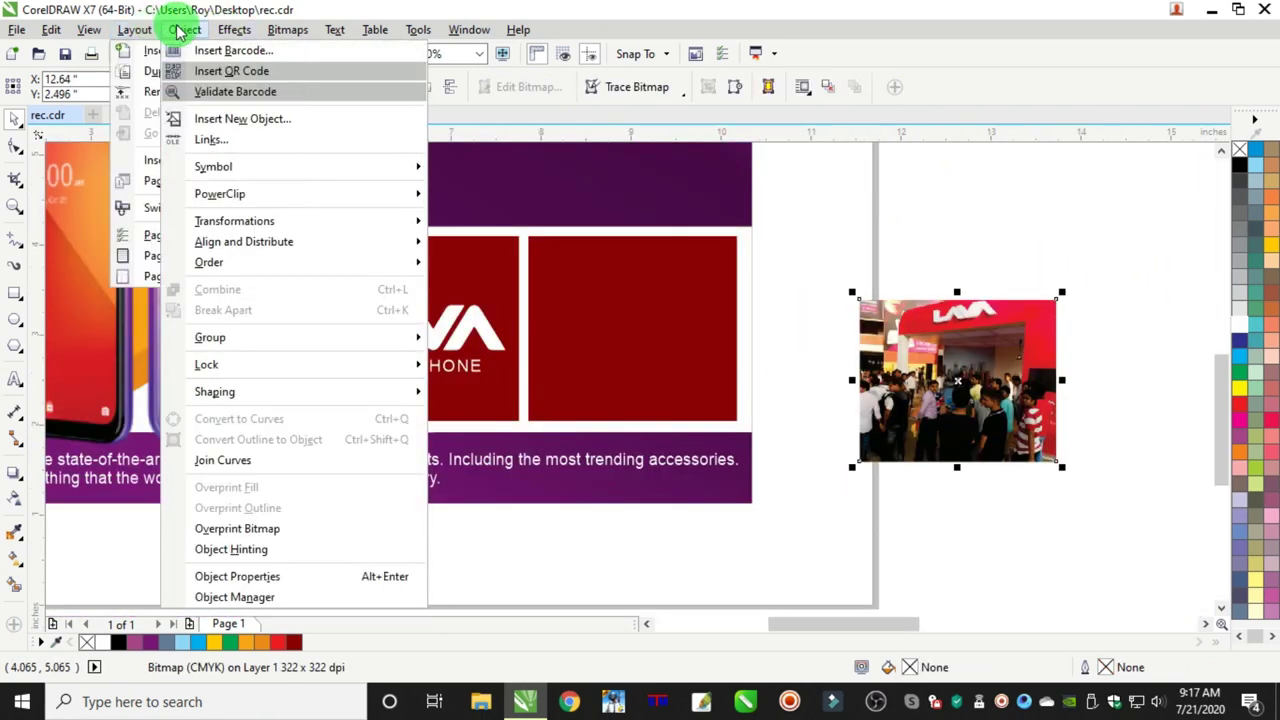
mouse_move(246, 194)
left_click(480, 194)
left_click(648, 288)
left_click(650, 288)
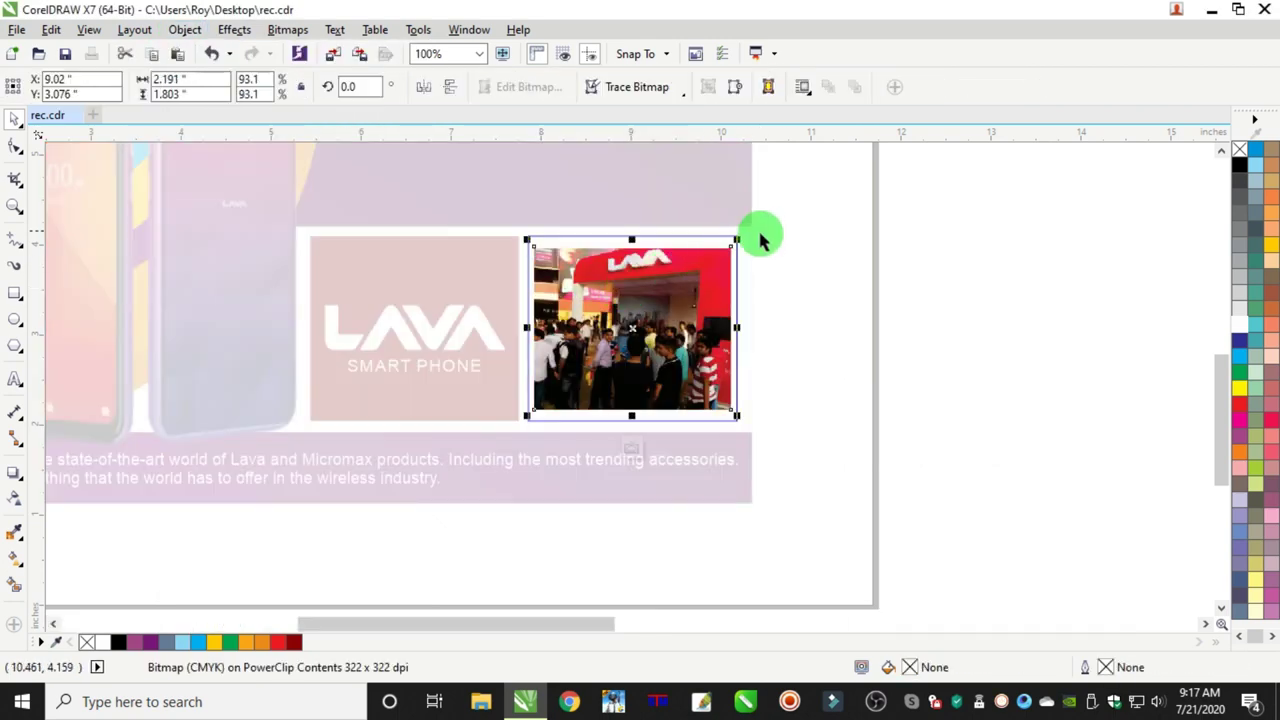
left_click_drag(737, 242, 758, 226)
left_click(968, 282)
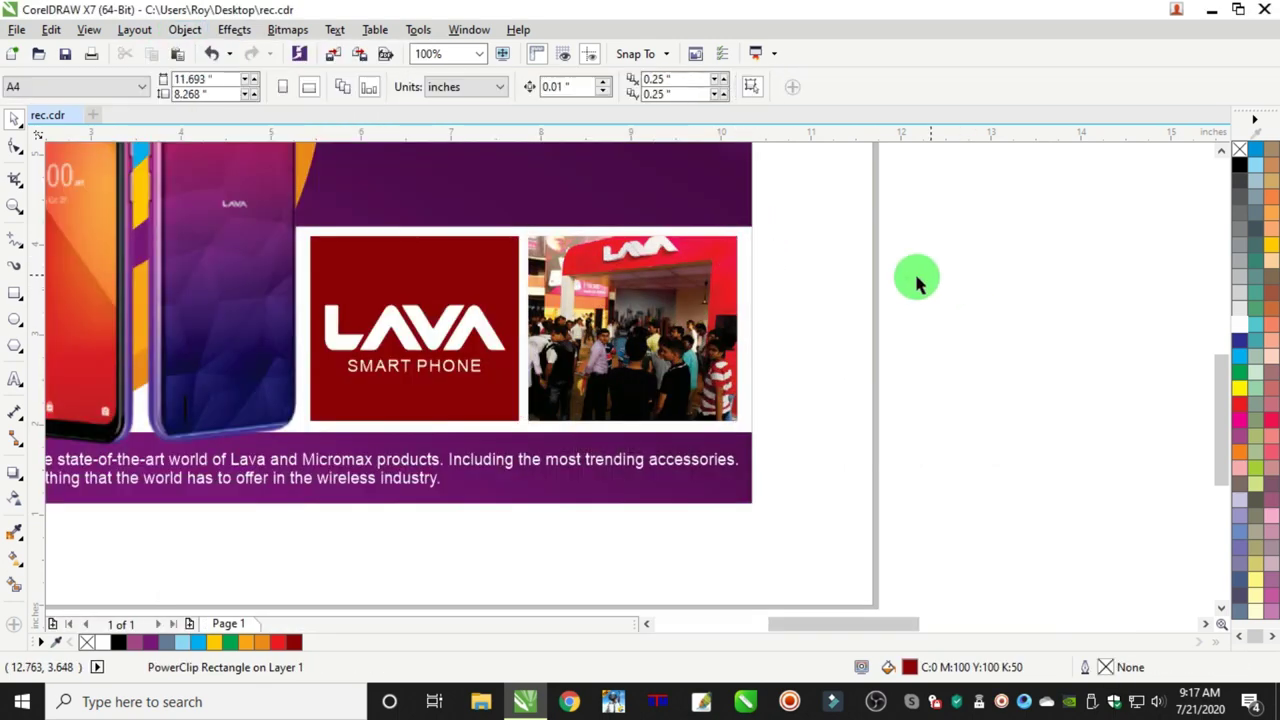
- Move the three-line "PREMIUM NEW LAVA DEVICES" text block closer to the card
scroll(900, 265, "down", 4)
left_click_drag(1148, 248, 992, 232)
scroll(840, 225, "up", 4)
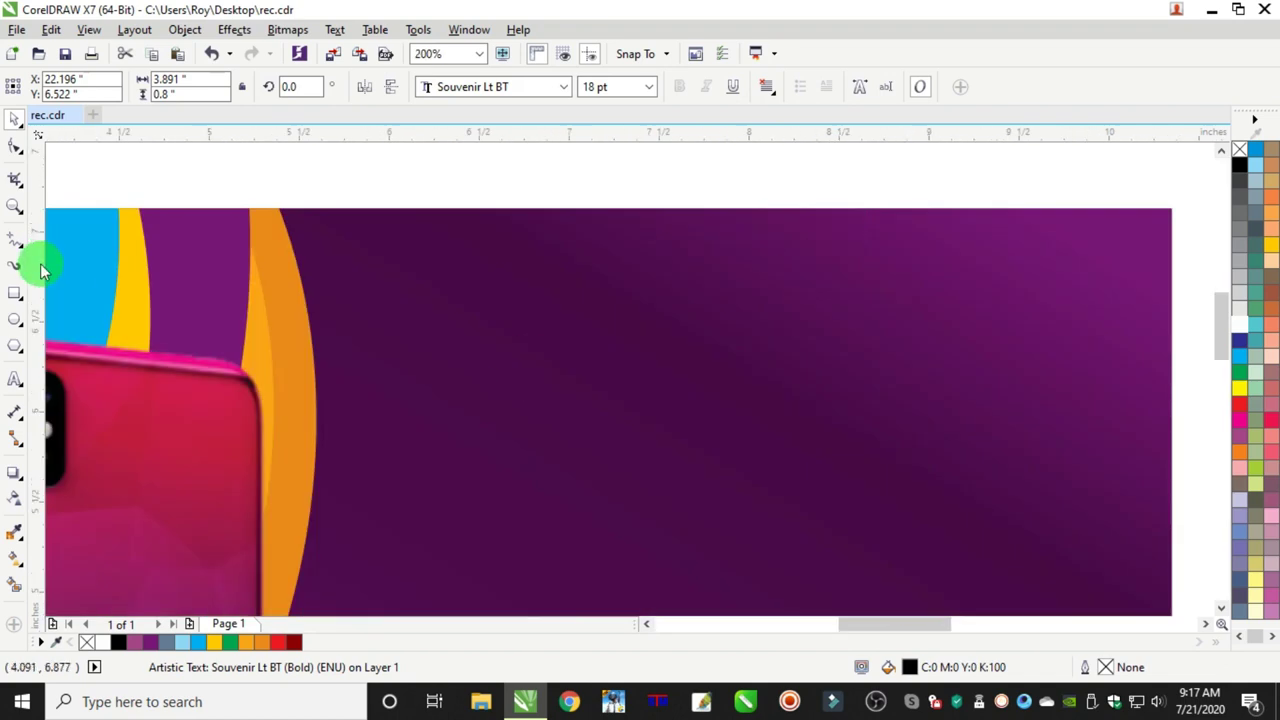
- Add white 11 pt text on the purple area reading "SHOP ONLINE" in Arial Black above "WITH INDIAN MOBILE" in bold Arial
left_click(480, 92)
left_click(474, 166)
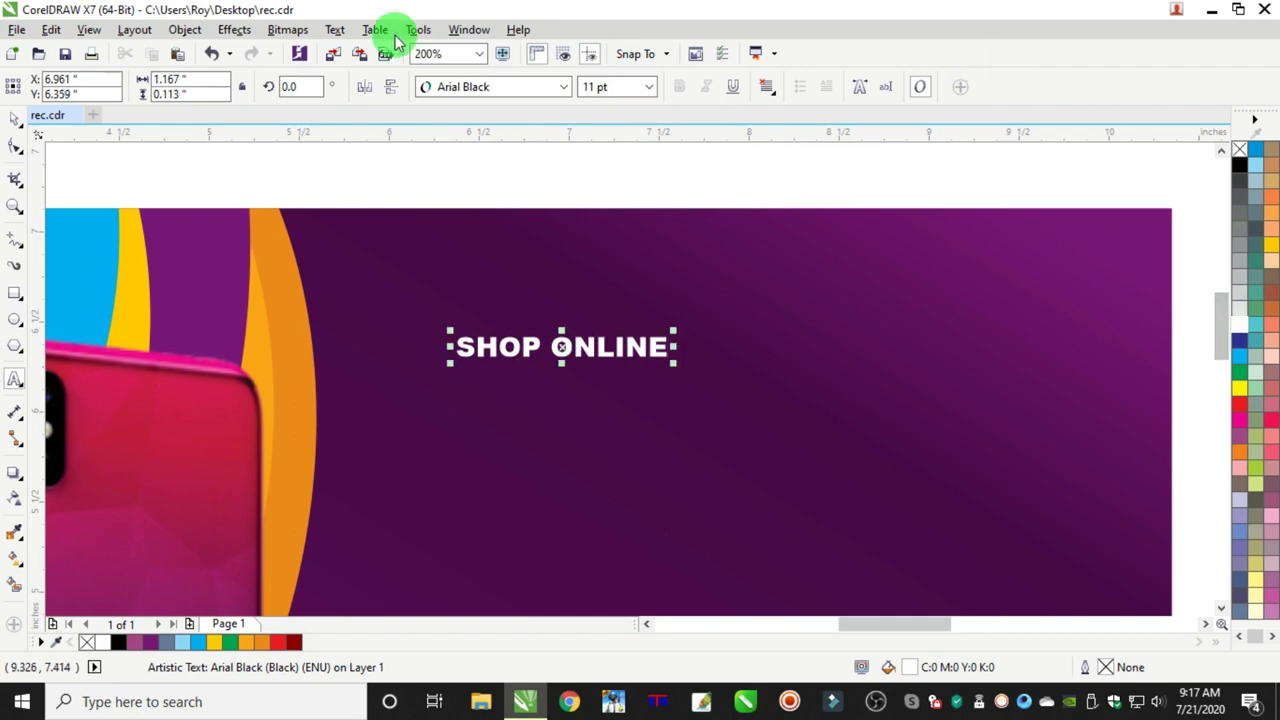
left_click(470, 87)
left_click(450, 127)
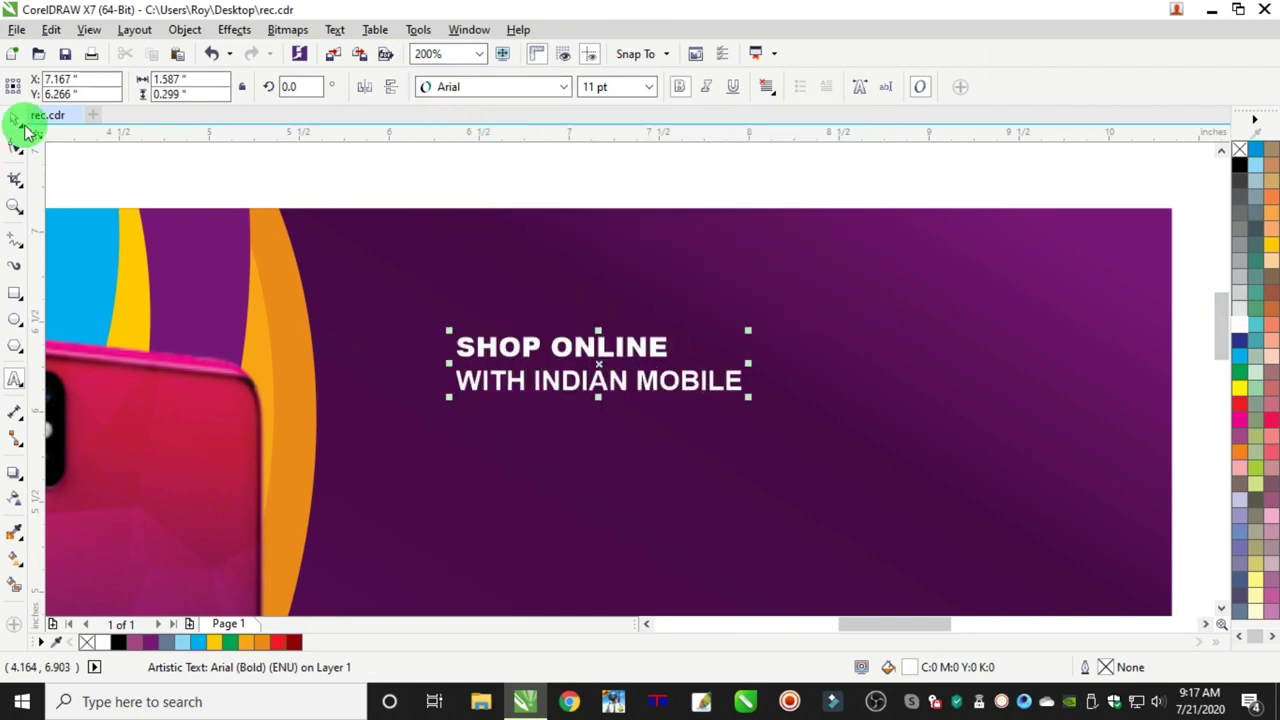
- Break the two-line text apart and enlarge "SHOP ONLINE" into a headline across the purple area
left_click(186, 29)
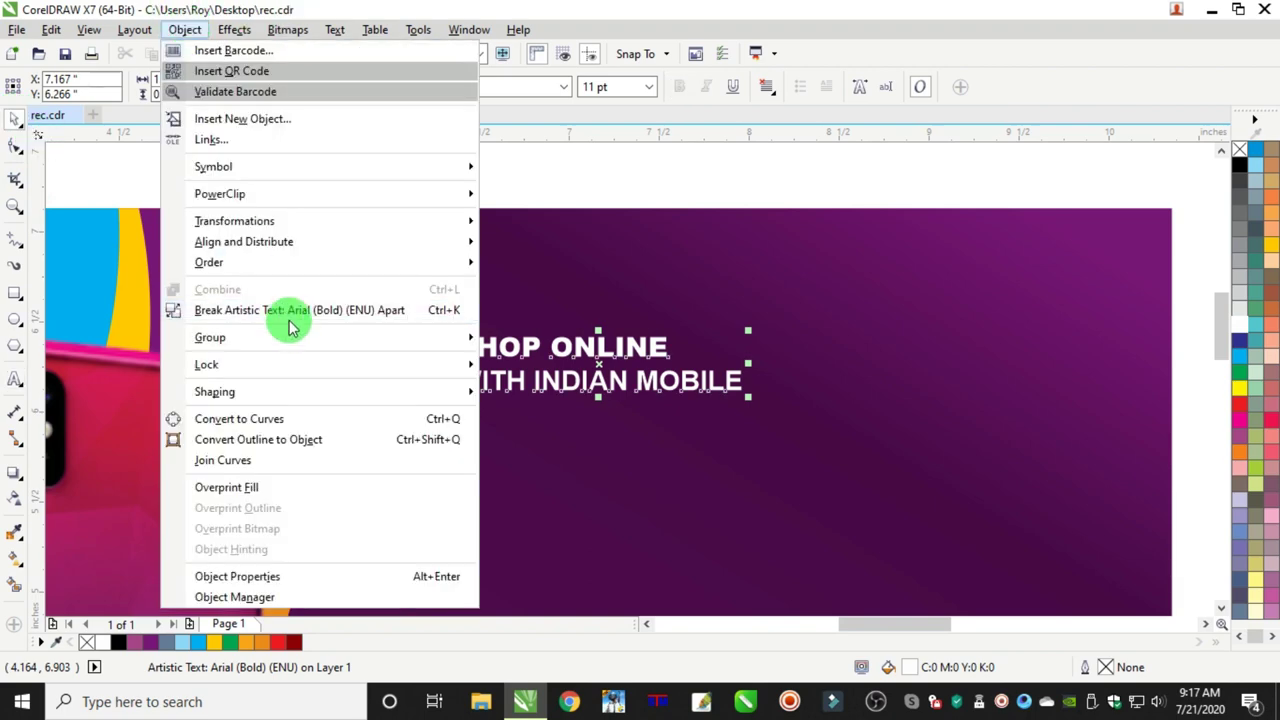
left_click(290, 315)
scroll(570, 308, "down", 1)
left_click(605, 317)
left_click_drag(624, 315, 837, 254)
left_click_drag(730, 314, 686, 311)
- Cut "INDIAN MOBILE" out of the "WITH INDIAN MOBILE" line and paste it as a separate text object below
left_click(560, 350)
scroll(560, 350, "up", 2)
left_click(15, 379)
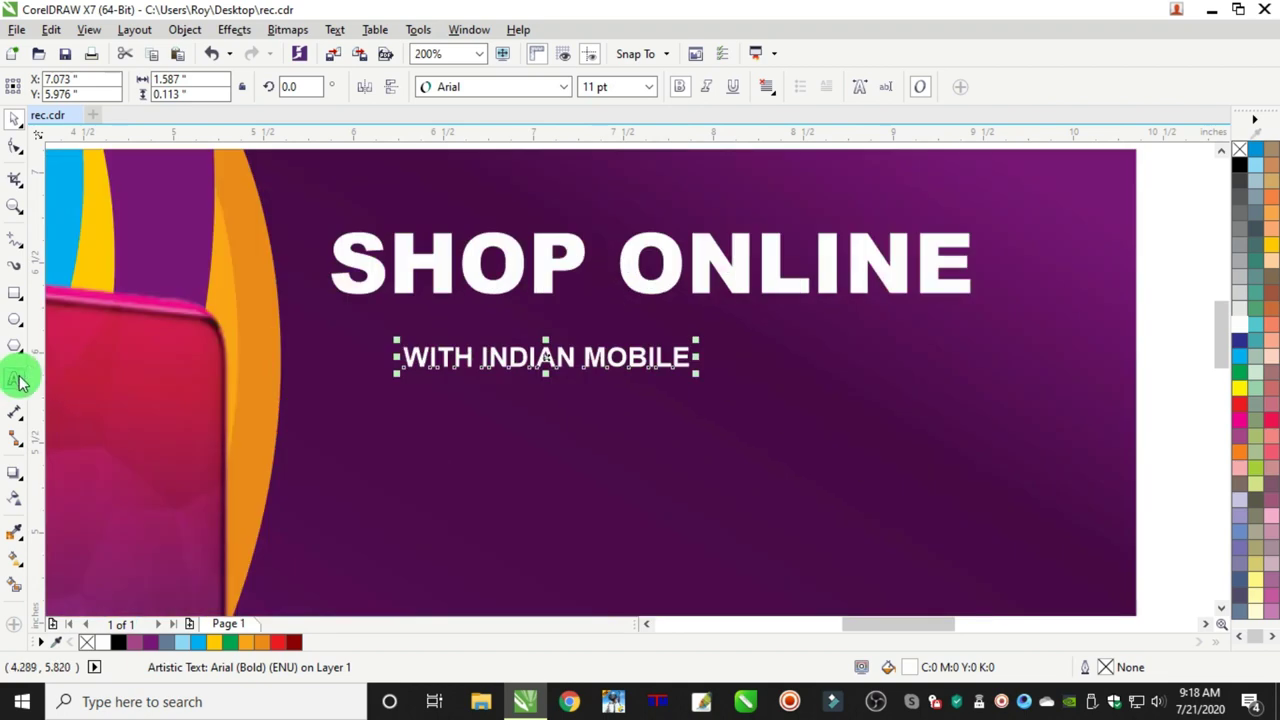
left_click_drag(471, 358, 828, 360)
key("ctrl+x")
left_click(568, 408)
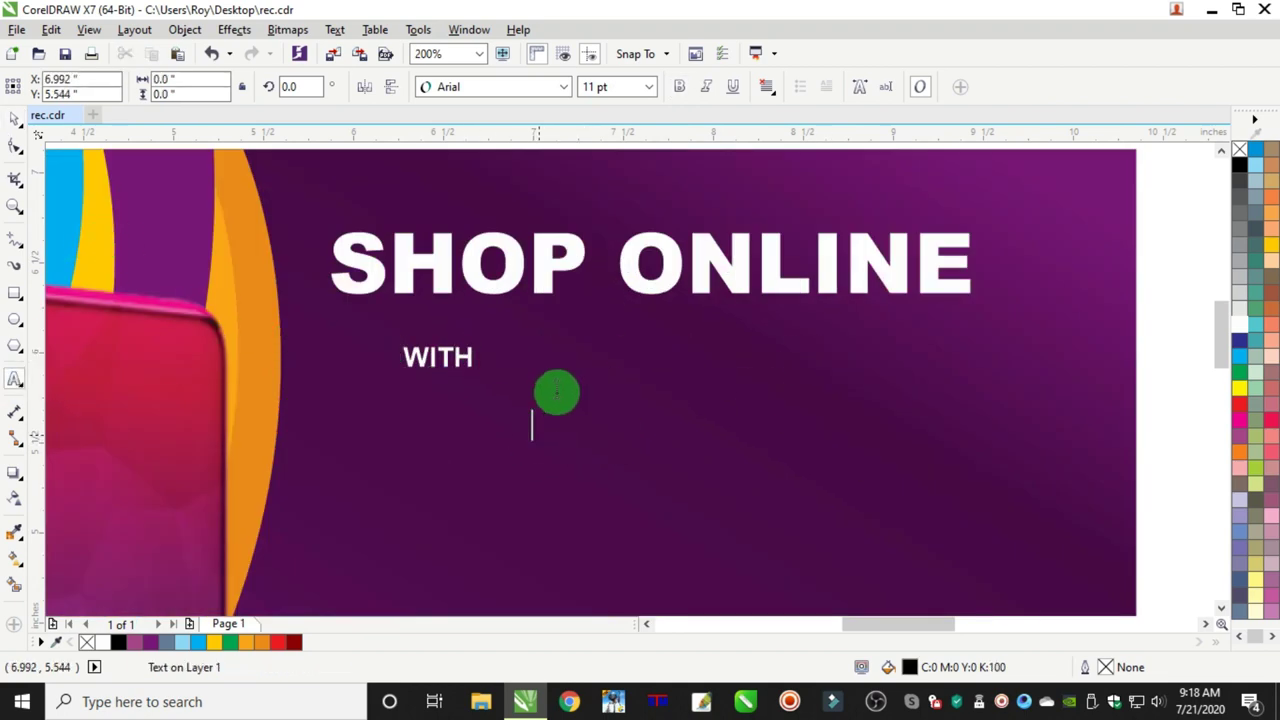
key("ctrl+v")
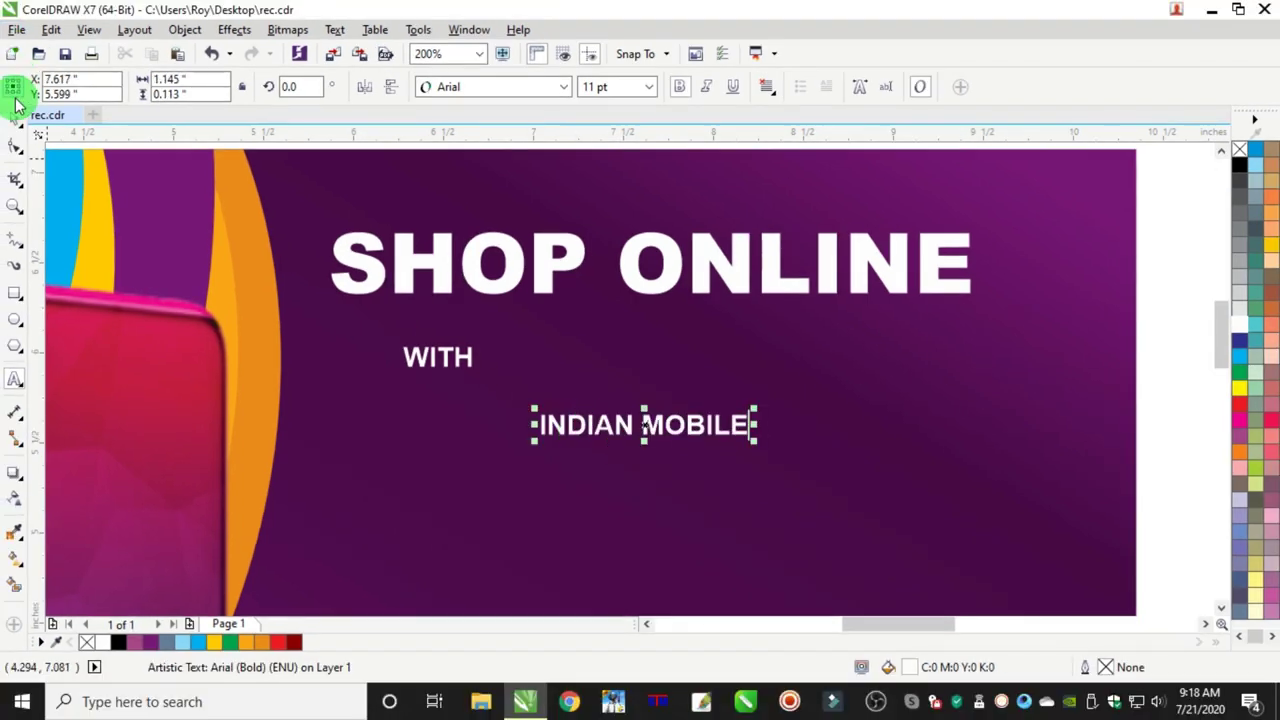
- Set "INDIAN MOBILE" in Impact and enlarge it to about 45.7 pt beside "WITH"
left_click(475, 88)
left_click(452, 177)
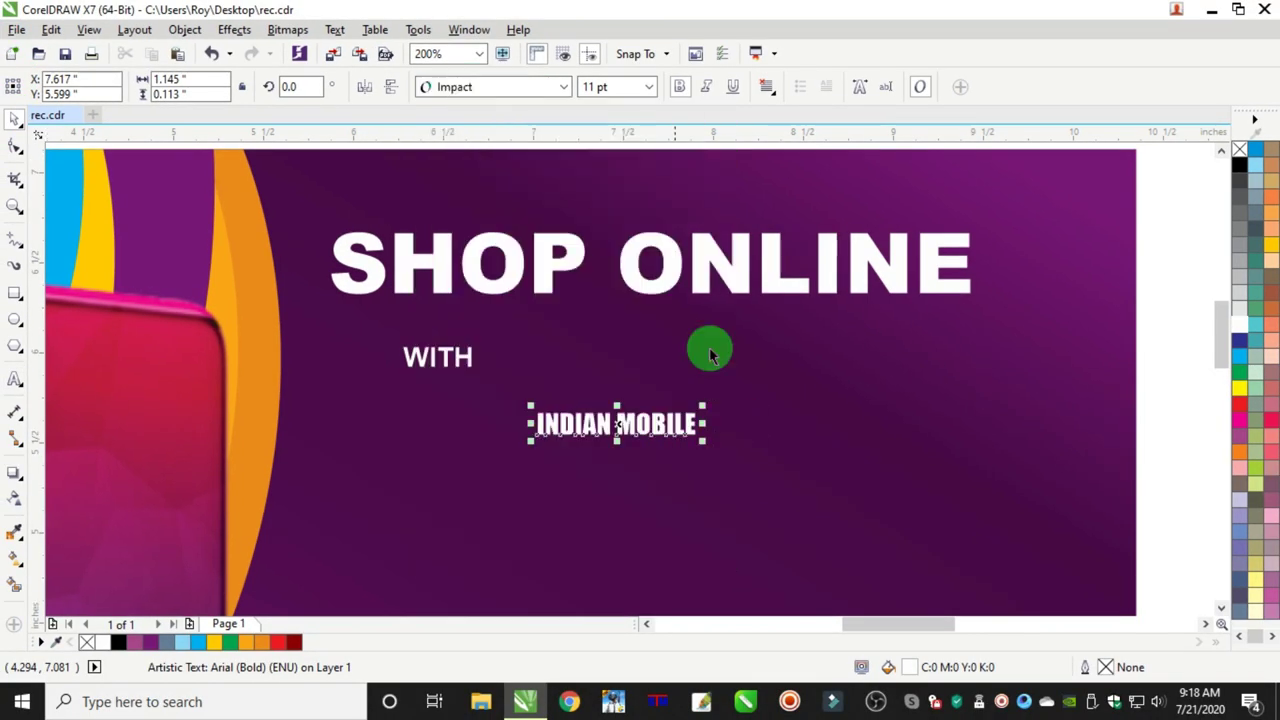
left_click(15, 145)
left_click_drag(702, 442, 1095, 320)
left_click(14, 120)
left_click_drag(823, 451, 833, 467)
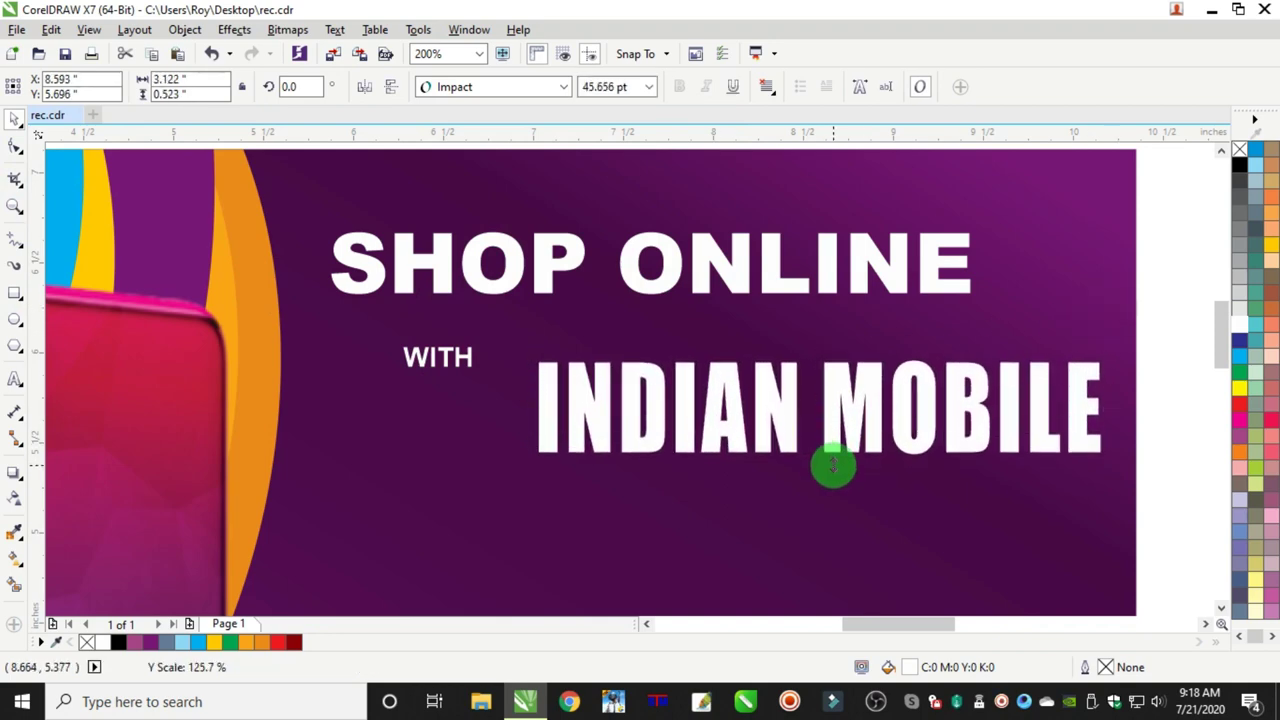
- Color "INDIAN MOBILE" yellow and apply a linear fountain fill across it with yellow at both ends
left_click(1265, 248)
left_click(14, 555)
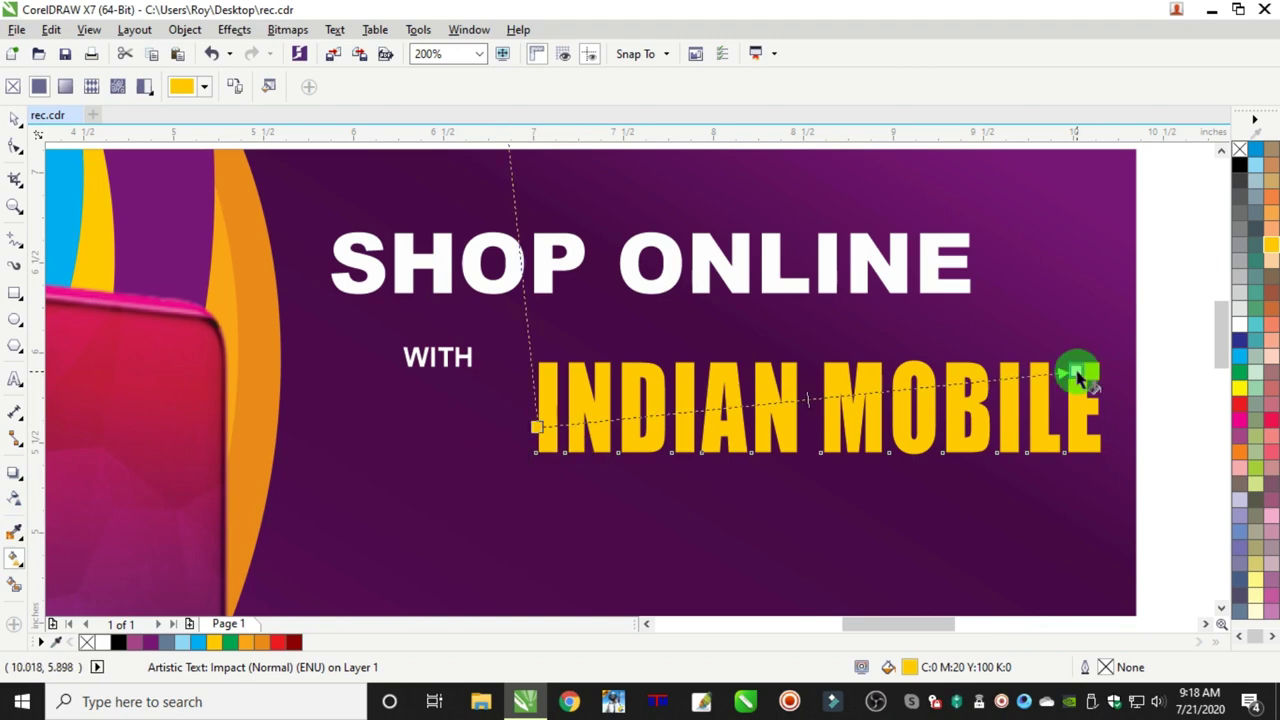
left_click_drag(1077, 372, 1076, 371)
left_click(1272, 246)
left_click(938, 382)
left_click(688, 386)
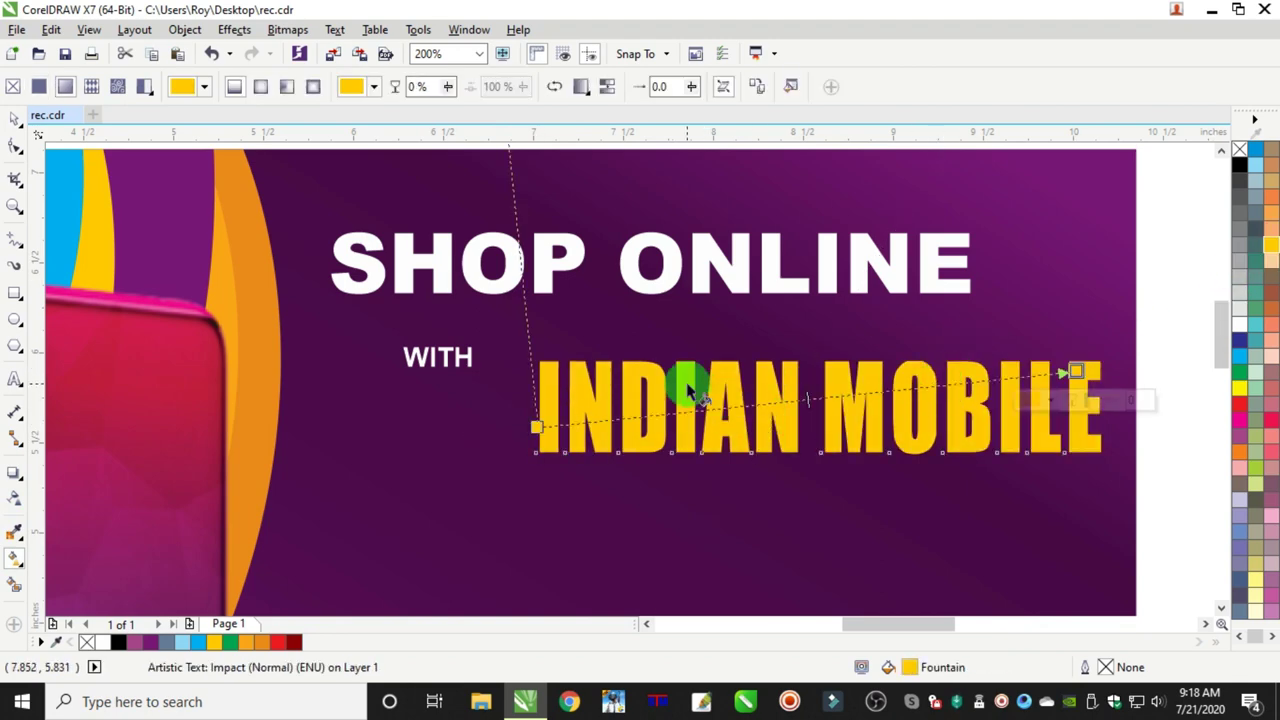
- Add a white color node at 52% of the "INDIAN MOBILE" fill and shorten the gradient at its far end
double_click(834, 397)
left_click(1239, 323)
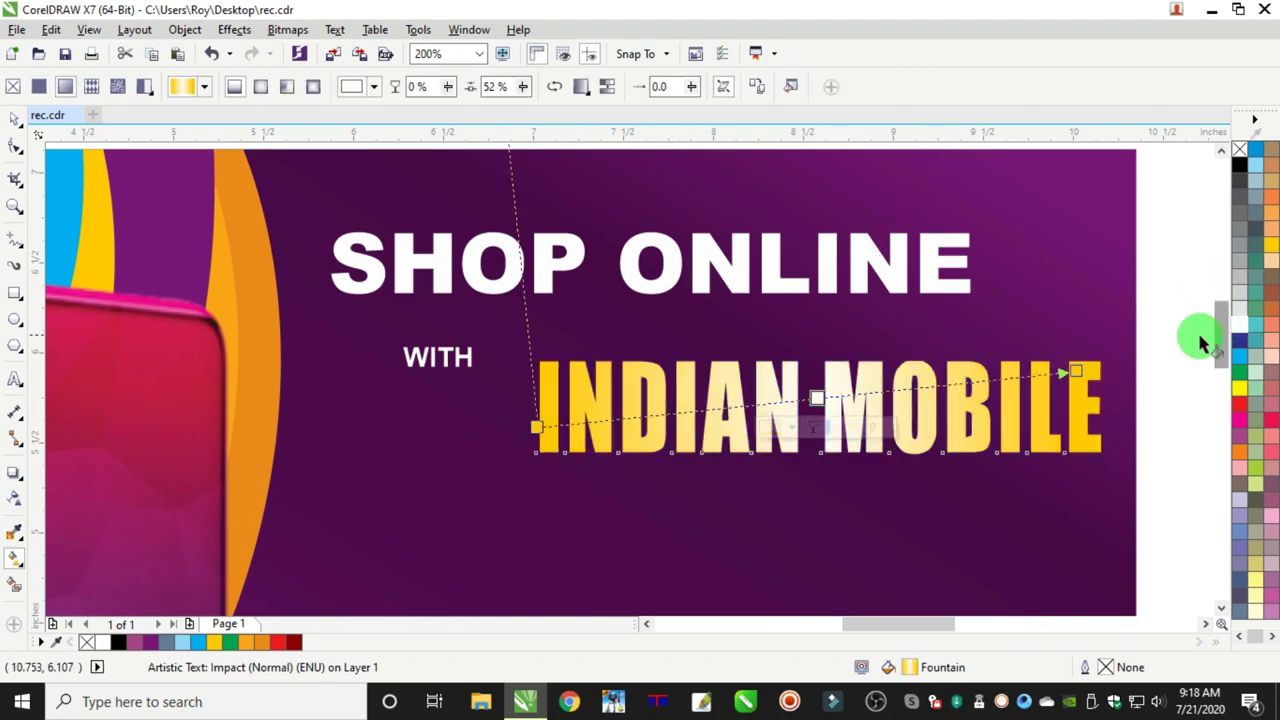
left_click_drag(1077, 371, 1018, 385)
left_click(535, 425)
left_click(14, 118)
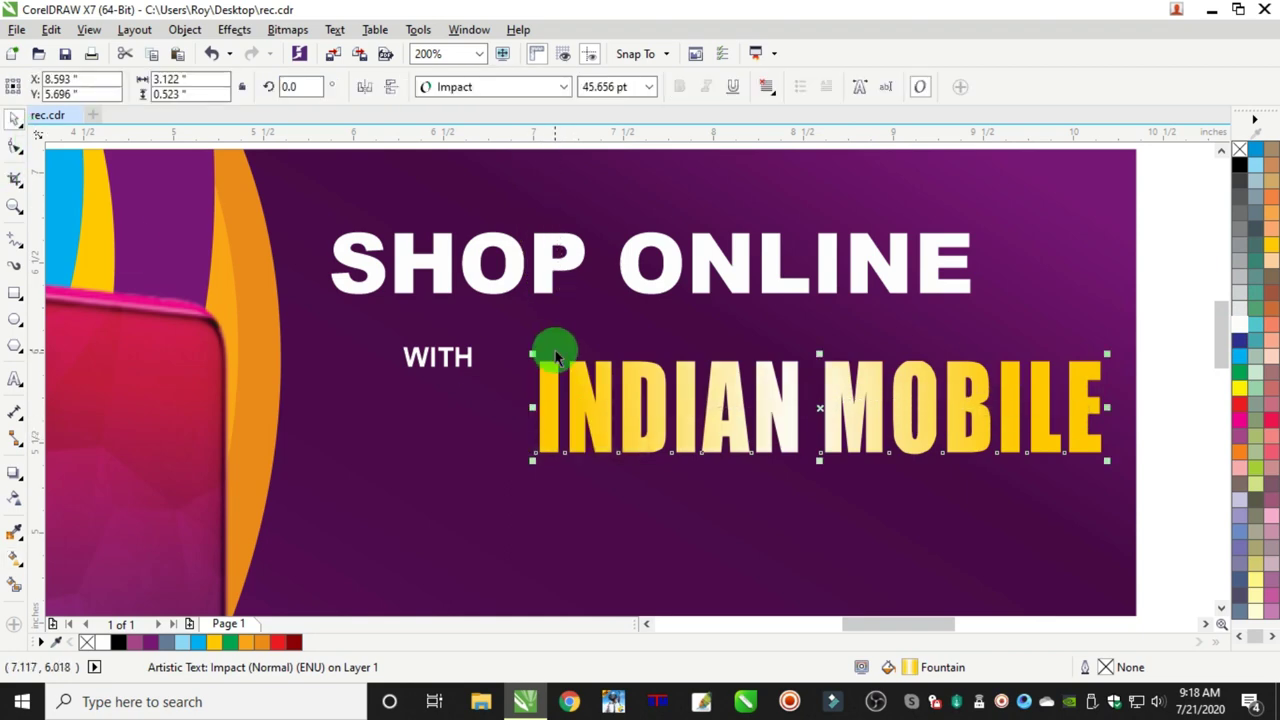
- Enlarge "WITH" to about 20.7 pt directly beside "INDIAN MOBILE" and center the two texts on the same line
scroll(551, 349, "down", 2)
left_click(507, 358)
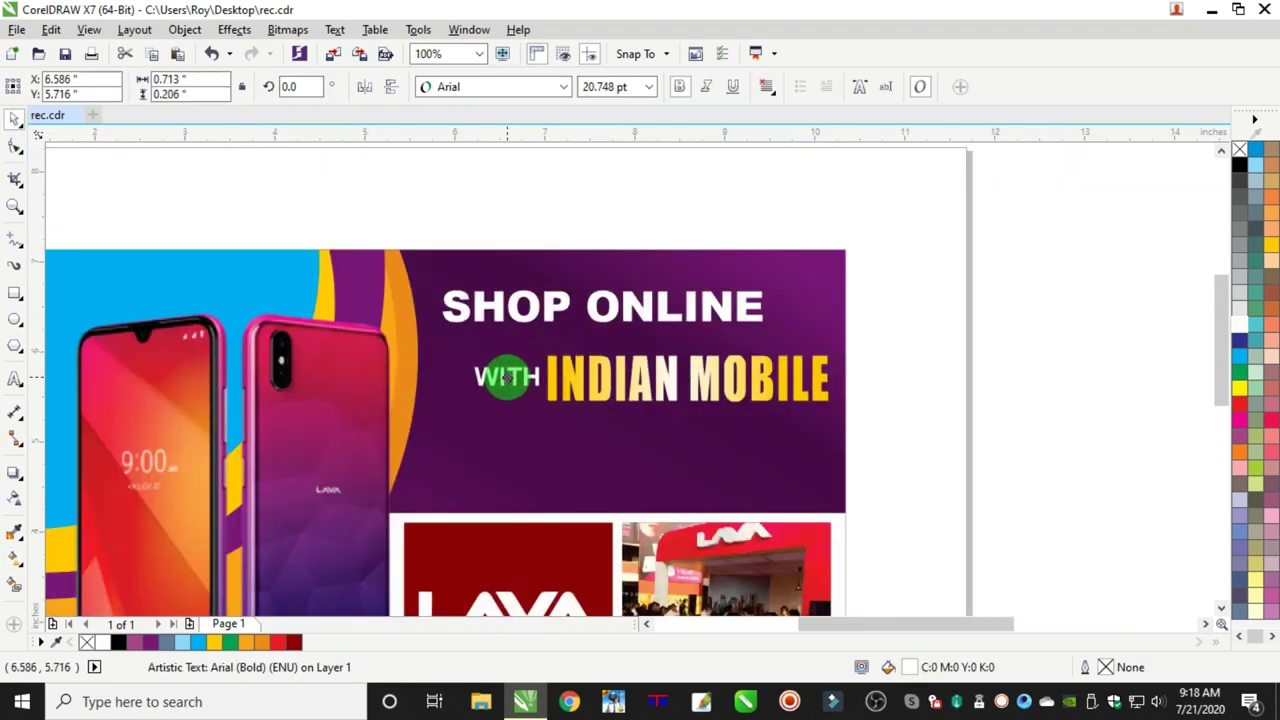
left_click(612, 380, "shift")
key("e")
left_click_drag(613, 372, 585, 370)
key("ctrl+z")
- Group "WITH" with "INDIAN MOBILE" and bring a slightly enlarged "SHOP ONLINE" close above the group
left_click(510, 382)
left_click(590, 377, "shift")
right_click(591, 376)
left_click(622, 363)
left_click_drag(643, 302, 646, 320)
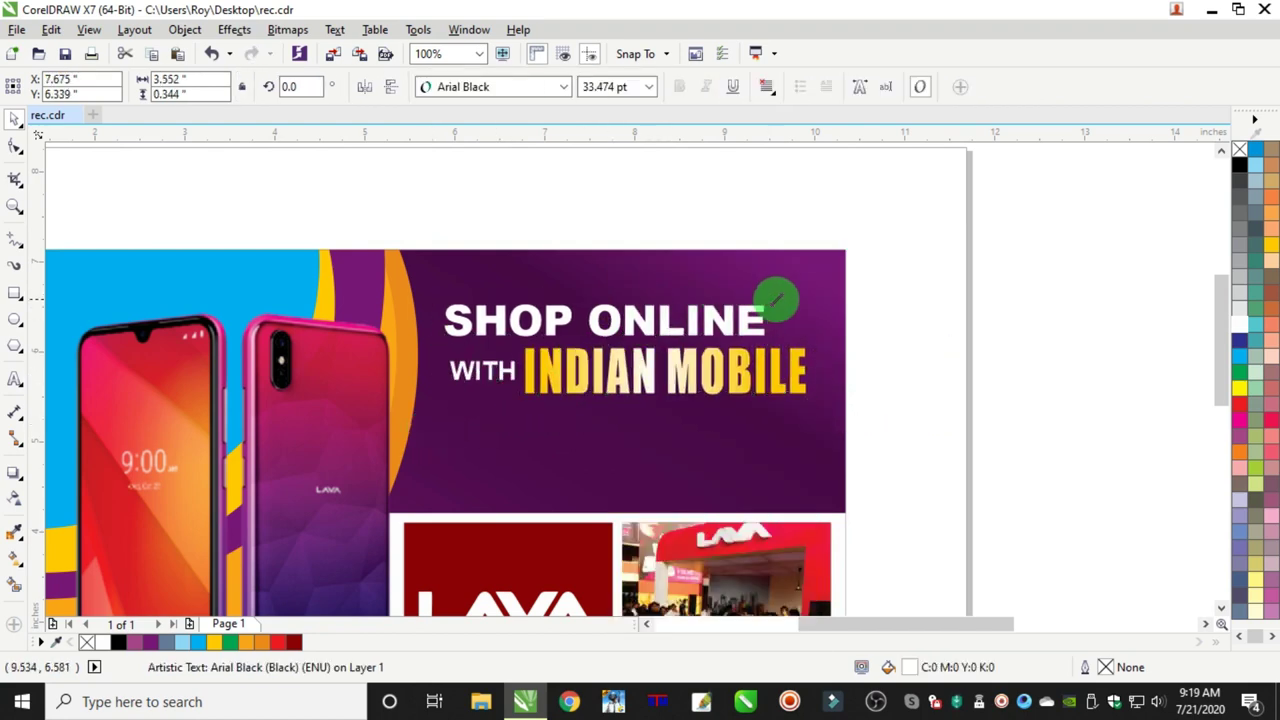
left_click_drag(775, 300, 798, 298)
- Apply an elliptical fountain fill to "SHOP ONLINE" with a yellow center fading to white
scroll(514, 296, "up", 1)
left_click(18, 562)
left_click_drag(411, 377, 1094, 316)
left_click(262, 88)
left_click(754, 346)
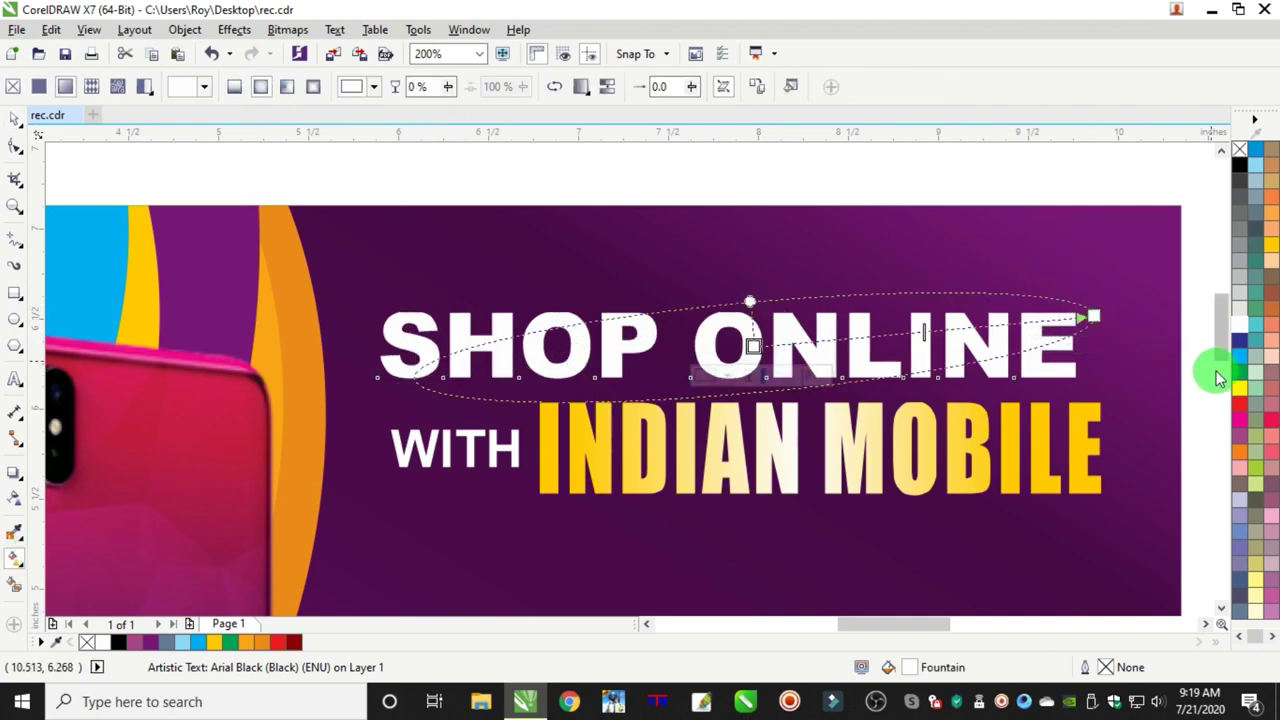
left_click(1271, 246)
key("space")
- Select both headline lines and enlarge them together to about 4.17 by 1.09 inches
scroll(357, 200, "down", 1)
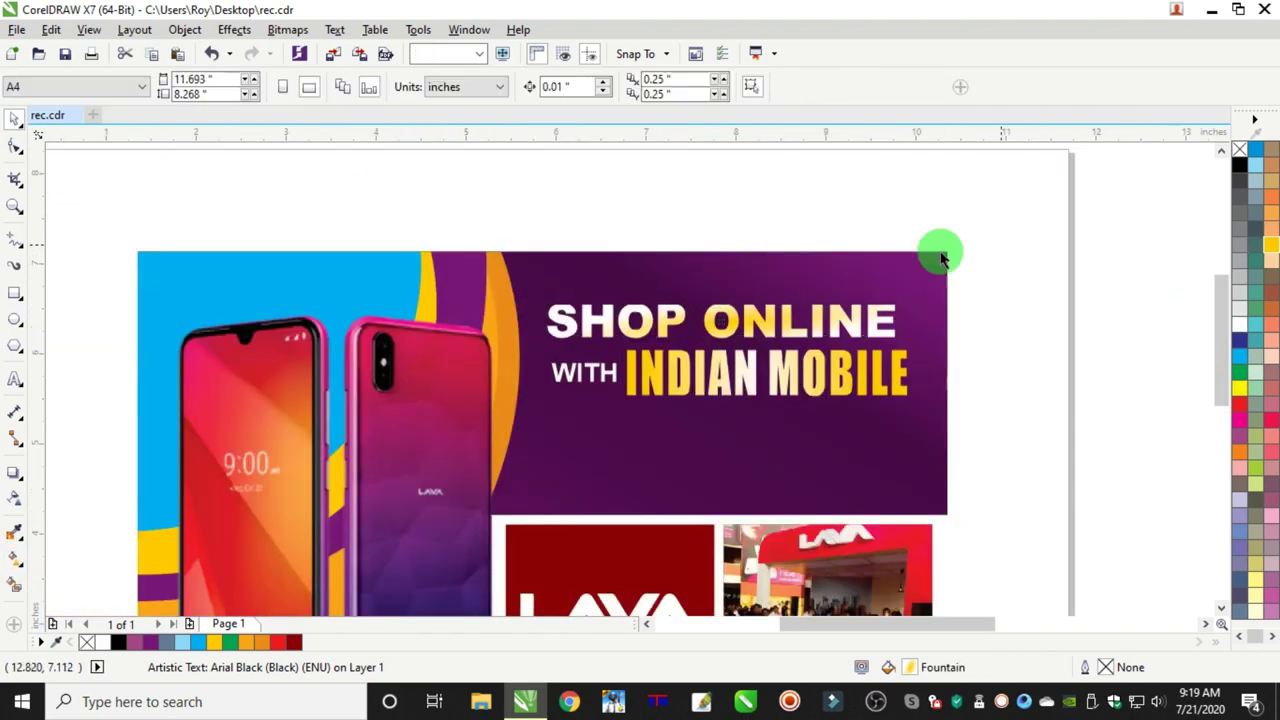
left_click_drag(1005, 250, 536, 445)
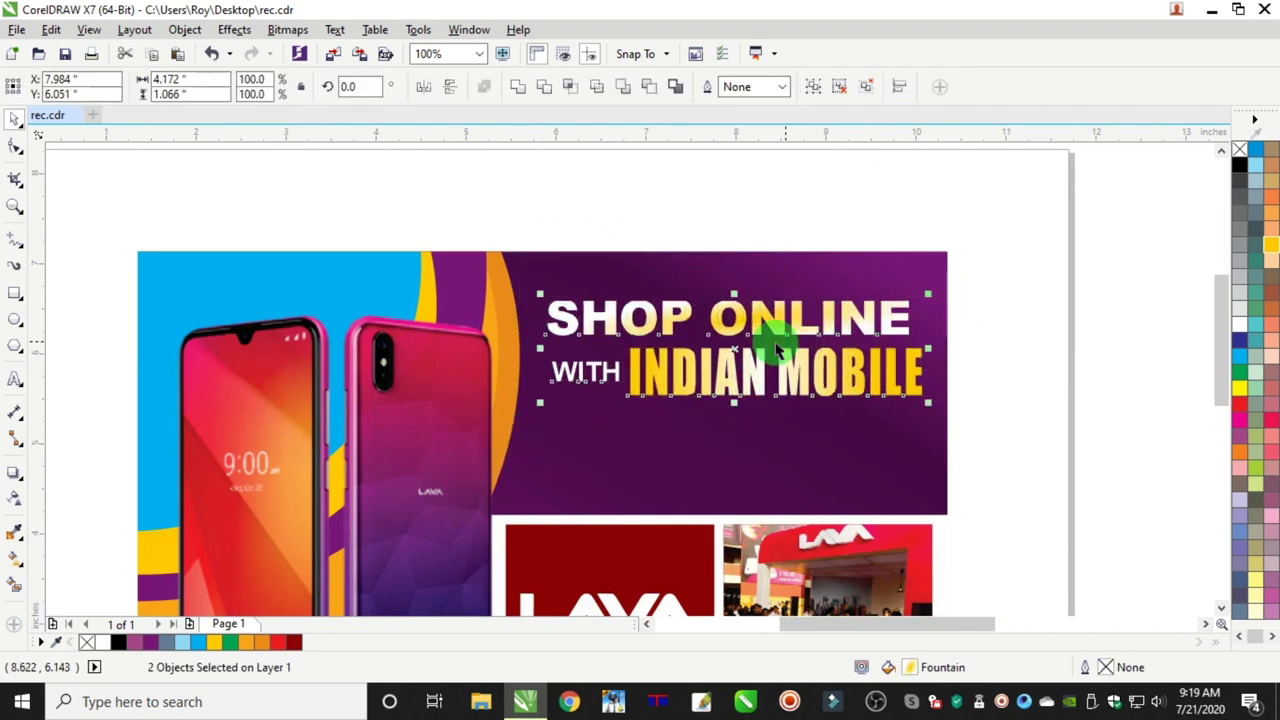
scroll(771, 337, "up", 1)
scroll(737, 282, "up", 4)
scroll(706, 314, "down", 5)
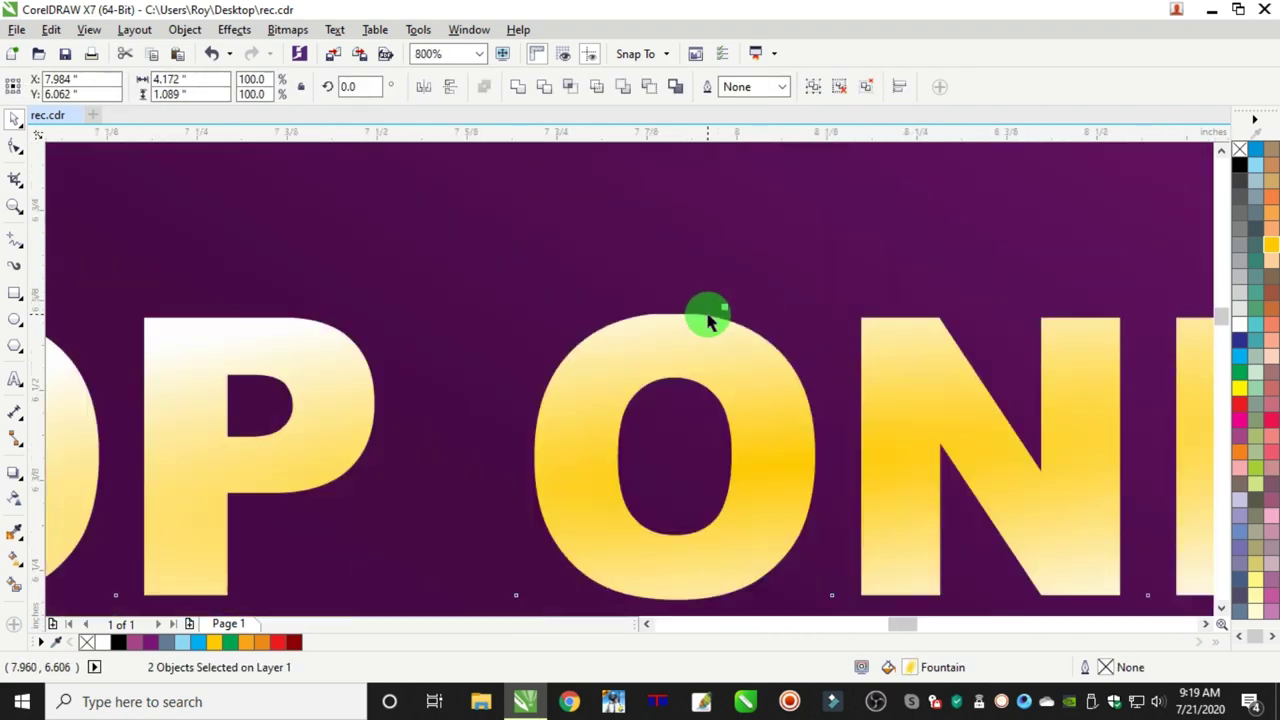
left_click(1108, 337)
left_click(943, 300)
- Move the three-line "PREMIUM NEW LAVA DEVICES" text onto the purple area below the headline and color it white
left_click_drag(1172, 200, 658, 408)
scroll(658, 408, "down", 2)
left_click_drag(1051, 371, 783, 373)
scroll(748, 408, "up", 2)
left_click(1240, 332)
scroll(622, 427, "up", 2)
left_click(15, 145)
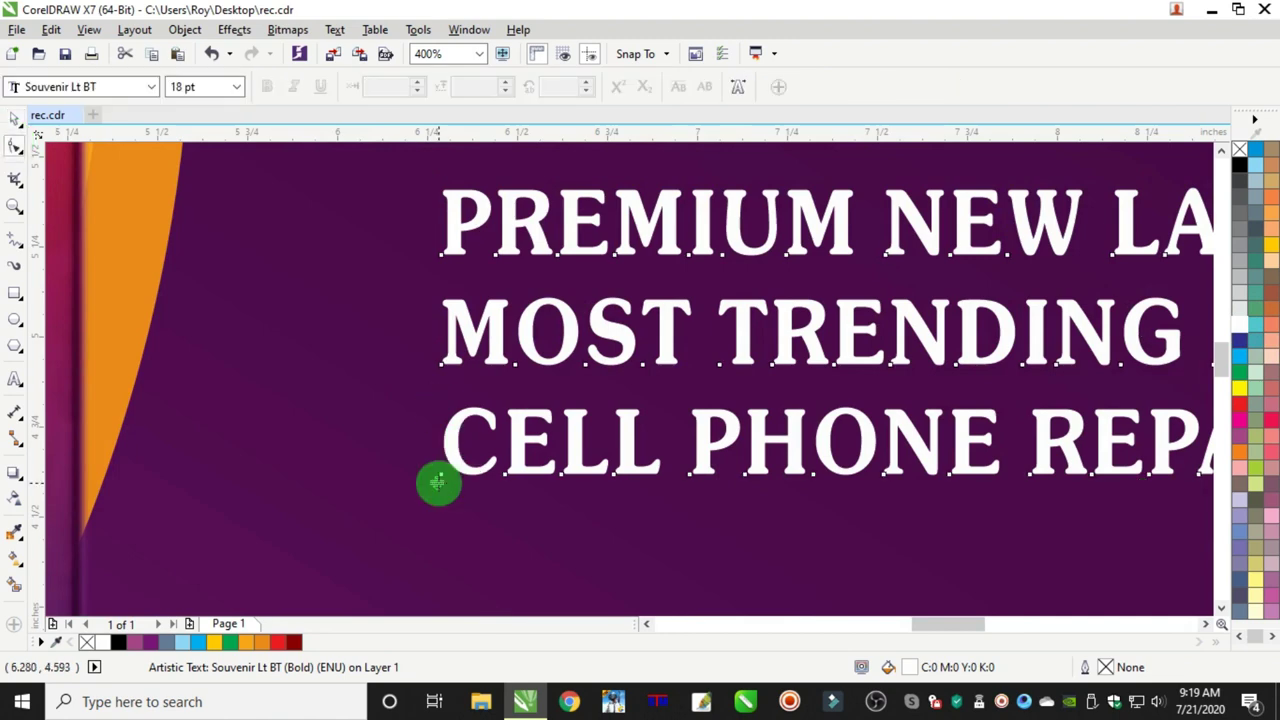
- Widen the line spacing of the three-line "PREMIUM NEW LAVA DEVICES" text and adjust its position below the headline
left_click_drag(438, 483, 438, 528)
scroll(384, 458, "down", 2)
left_click(15, 122)
left_click_drag(531, 427, 528, 432)
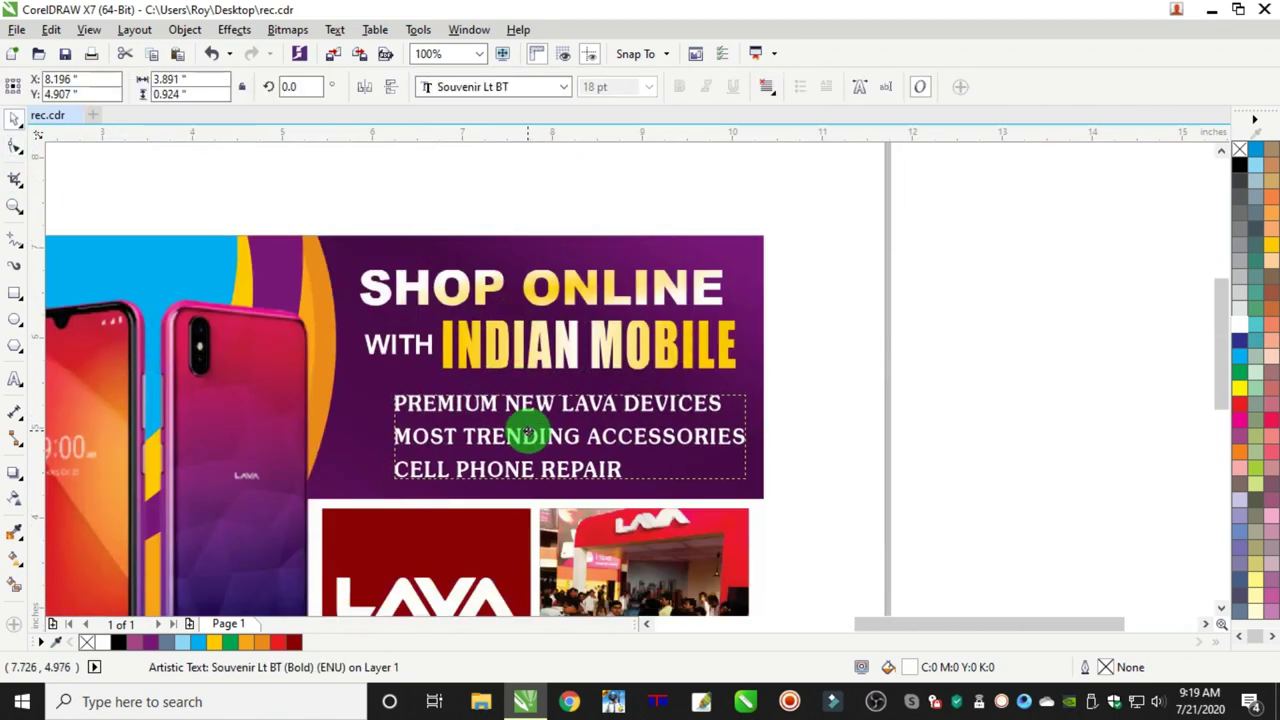
scroll(377, 463, "up", 1)
left_click(15, 145)
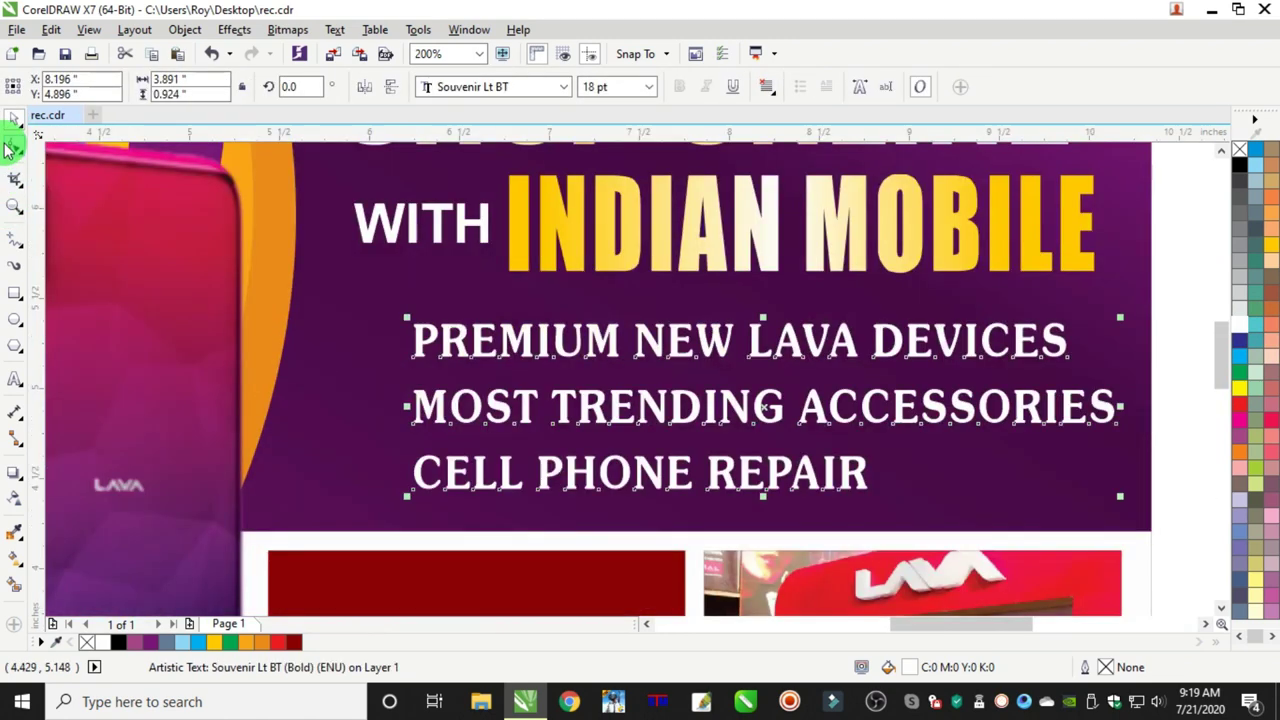
- Draw a bullet circle about 0.13 inch across beside the first line of the device text, filled white with no outline
left_click(15, 318)
scroll(335, 351, "up", 1)
mouse_move(398, 303)
left_mouse_down()
mouse_move(449, 356)
mouse_move(434, 451)
left_mouse_up()
left_click(1240, 323)
right_click(1240, 149)
- Duplicate the white bullet beside the second and third lines and align all three circles on a common vertical center line
right_click(434, 451)
scroll(434, 451, "down", 1)
scroll(437, 517, "up", 2)
left_click_drag(431, 264, 450, 516)
right_click(450, 516)
scroll(450, 516, "down", 2)
left_click(449, 446, "shift")
left_click(441, 381, "shift")
key("c")
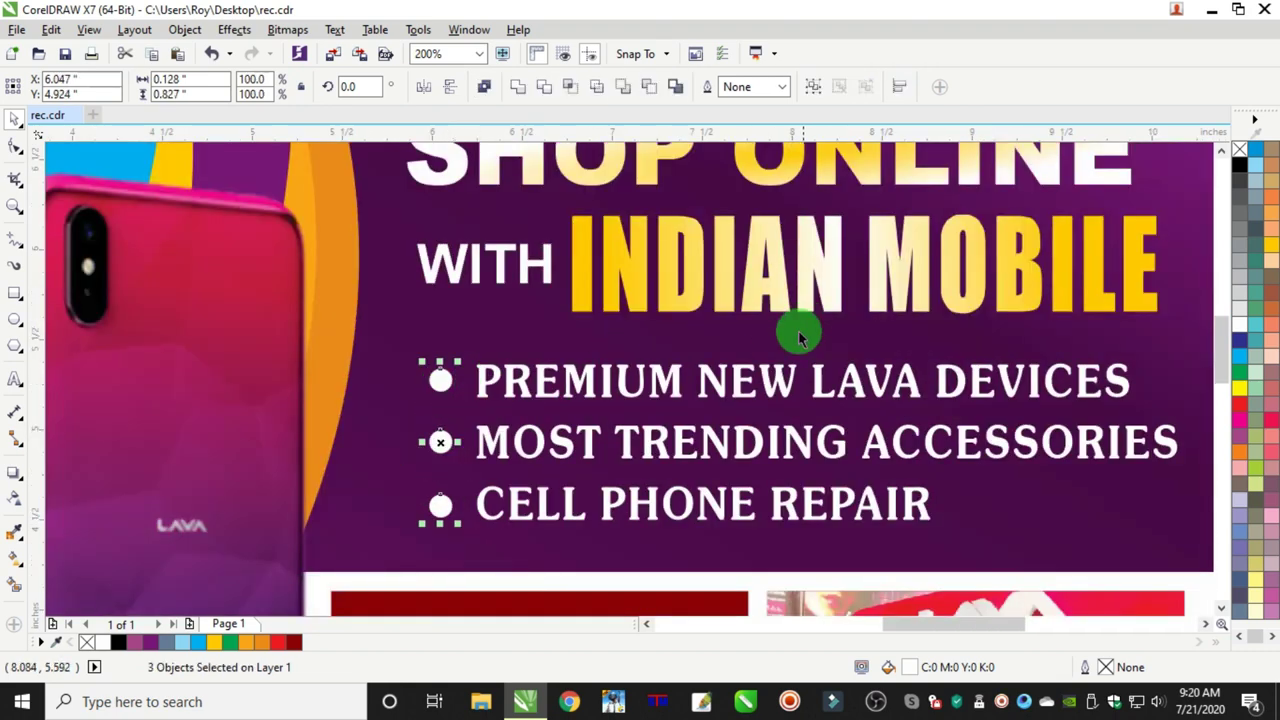
- Select the three text lines together with their bullets and nudge them slightly down and left on the purple area
scroll(951, 351, "down", 2)
scroll(950, 330, "up", 1)
left_click(950, 328)
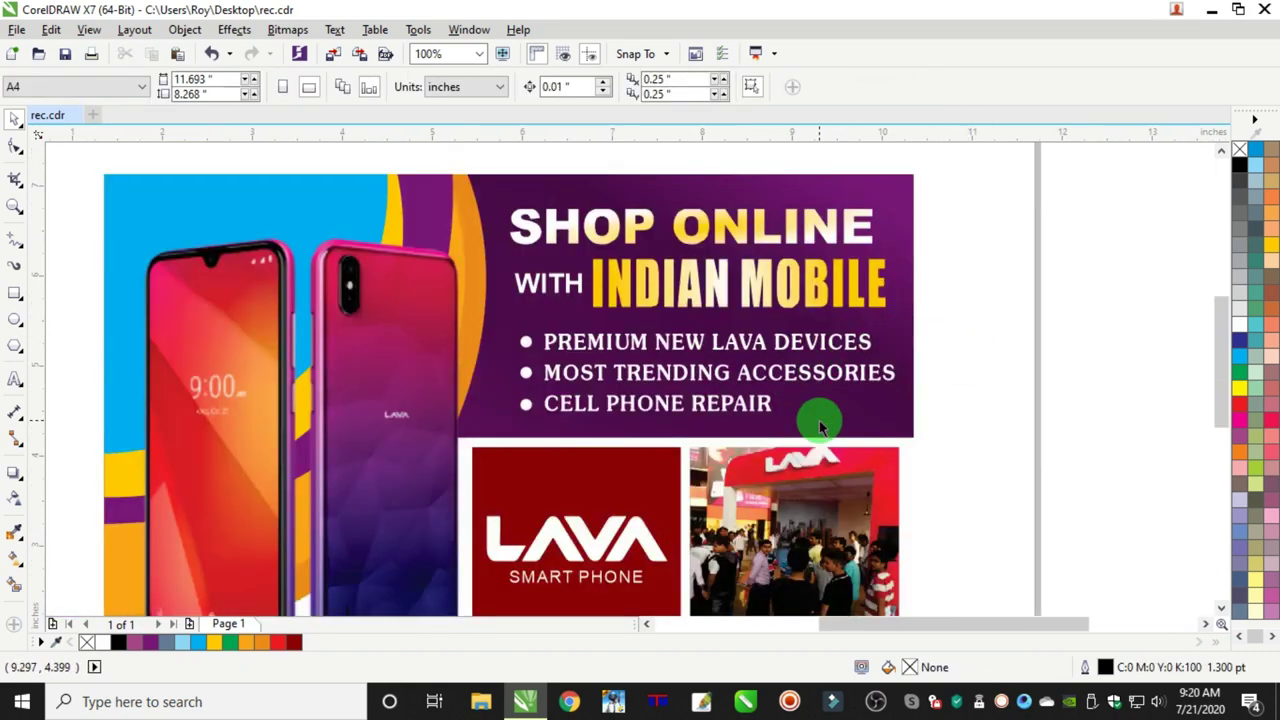
left_click_drag(475, 428, 469, 432)
key("Down")
key("Down")
key("Down")
key("Left")
key("Left")
key("Left")
key("Left")
key("Left")
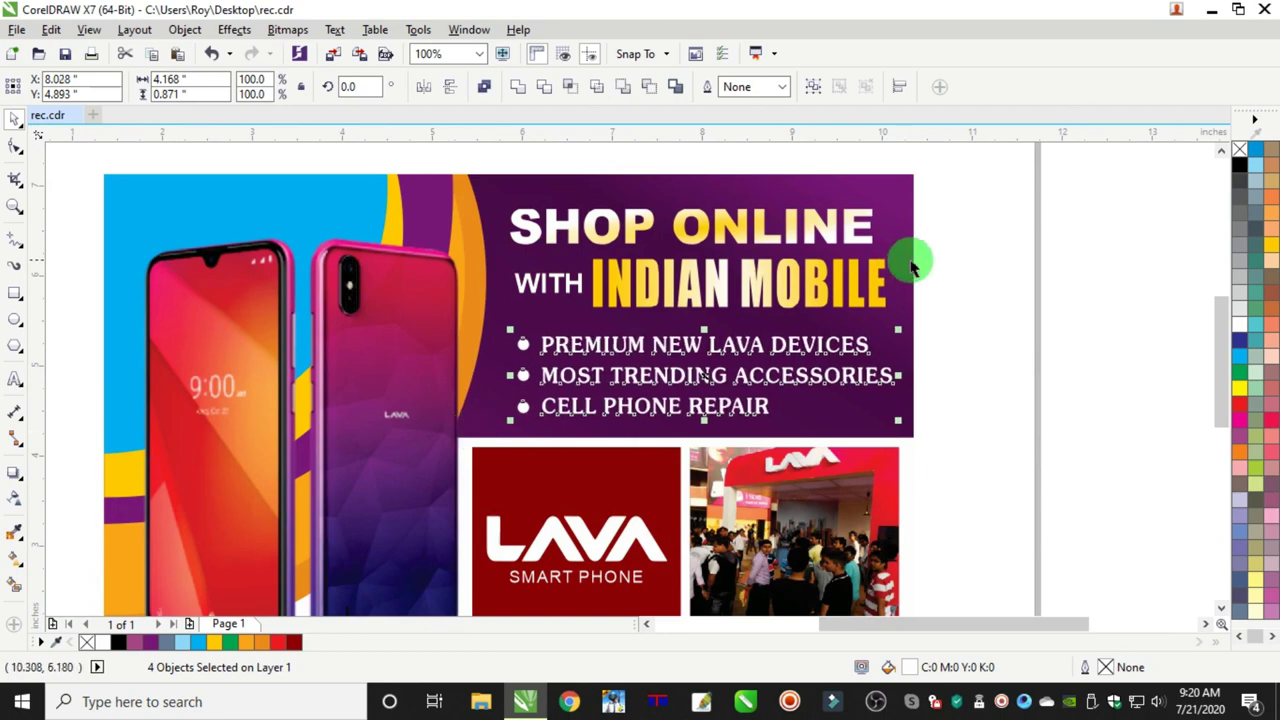
left_click(1005, 292)
- Change the fill of the "SHOP ONLINE" headline to solid white
scroll(1005, 297, "down", 1)
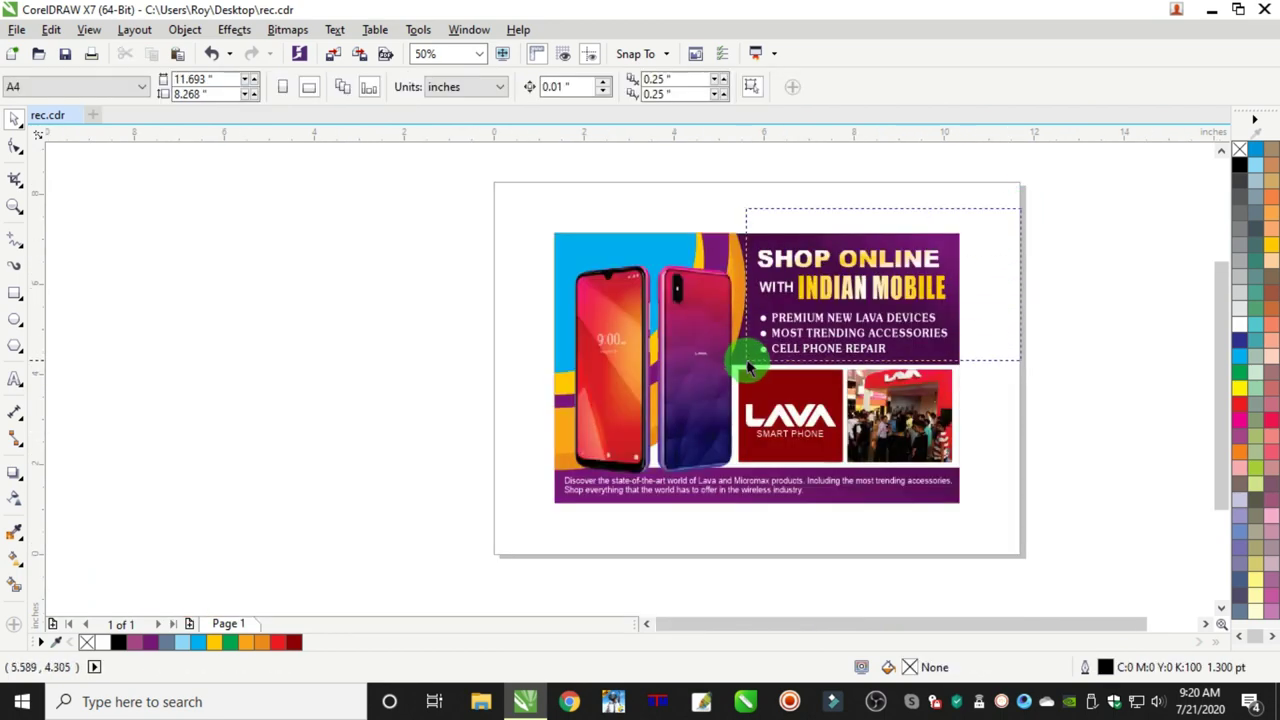
left_click_drag(750, 367, 750, 367)
left_click(1055, 258)
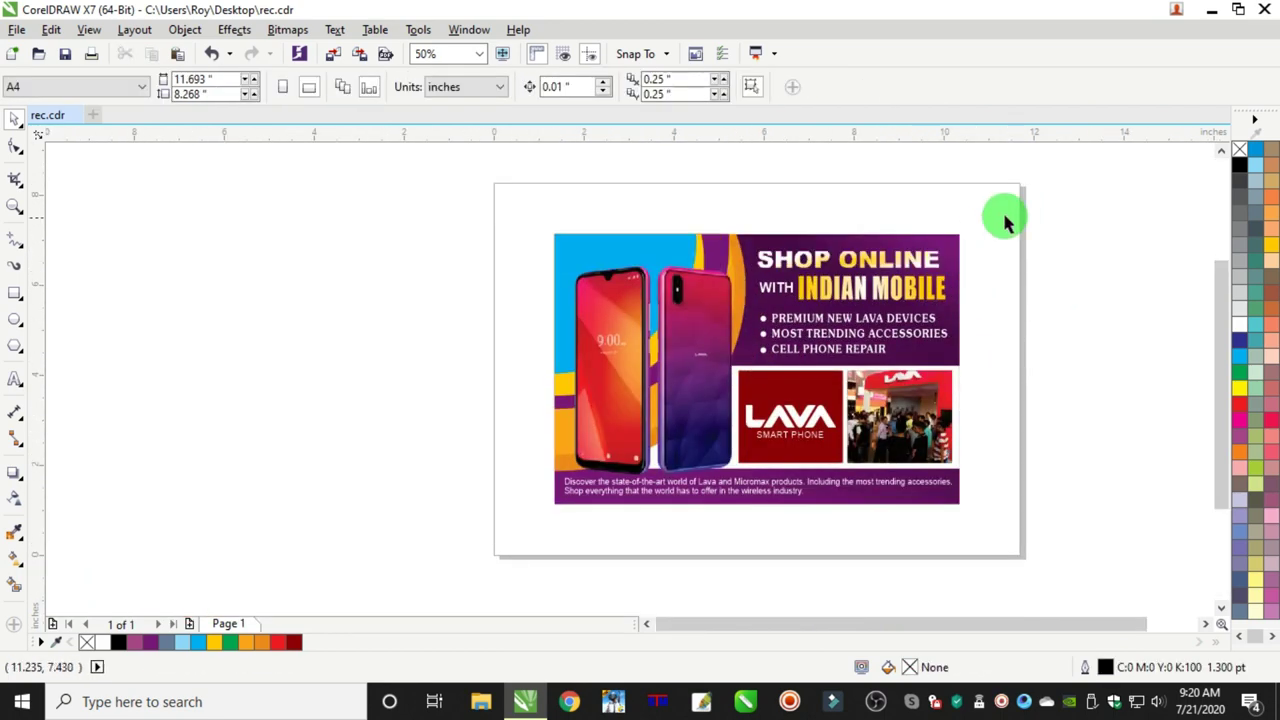
left_click_drag(1062, 207, 703, 280)
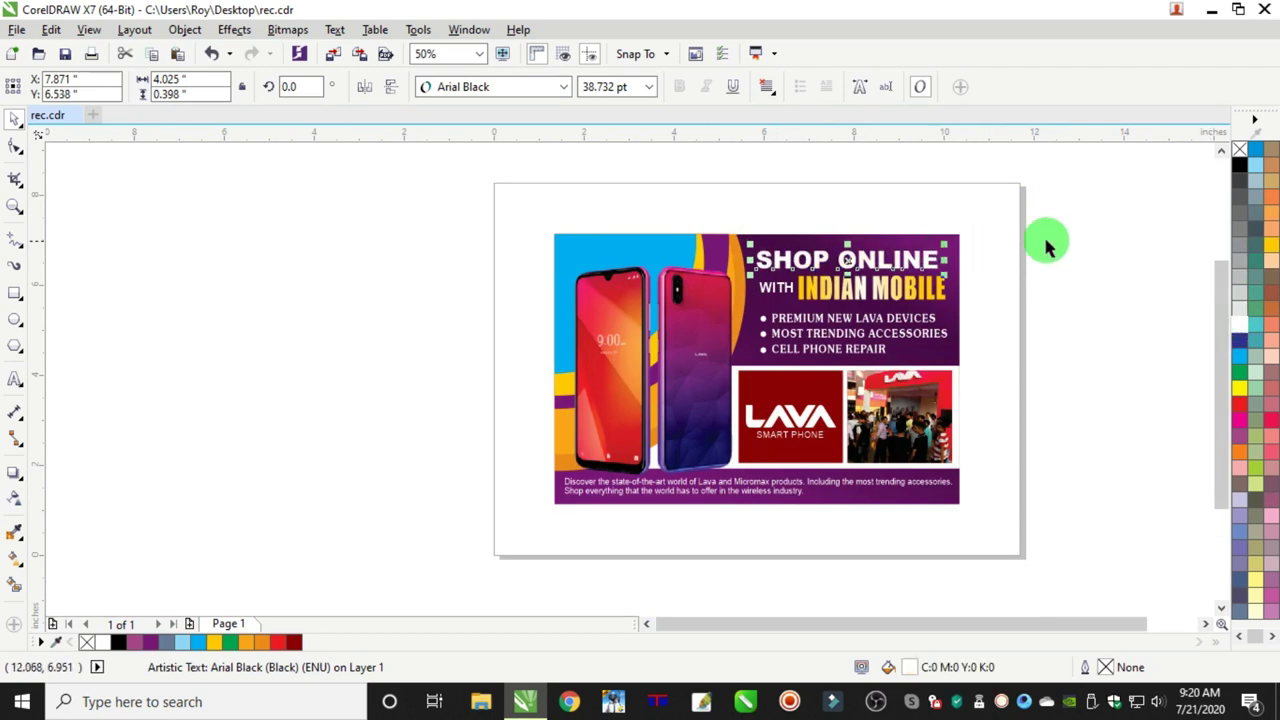
left_click(1166, 240)
left_click(16, 210)
left_click_drag(530, 222, 991, 511)
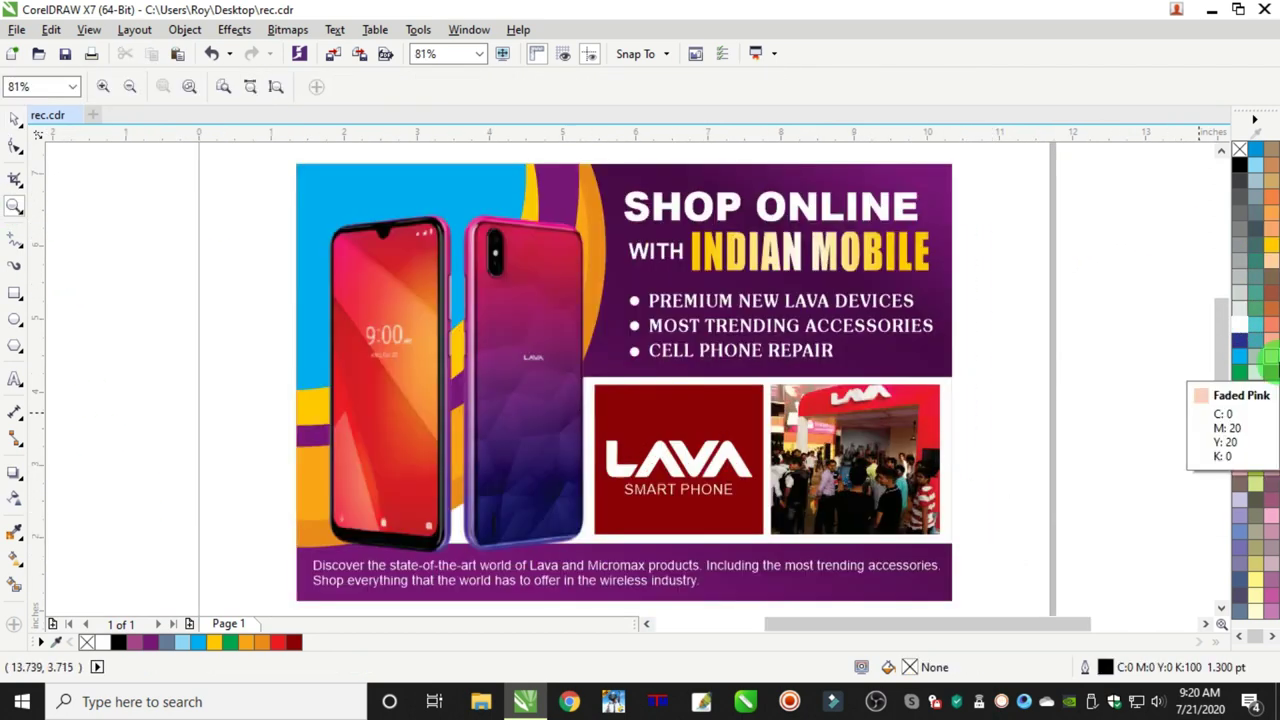